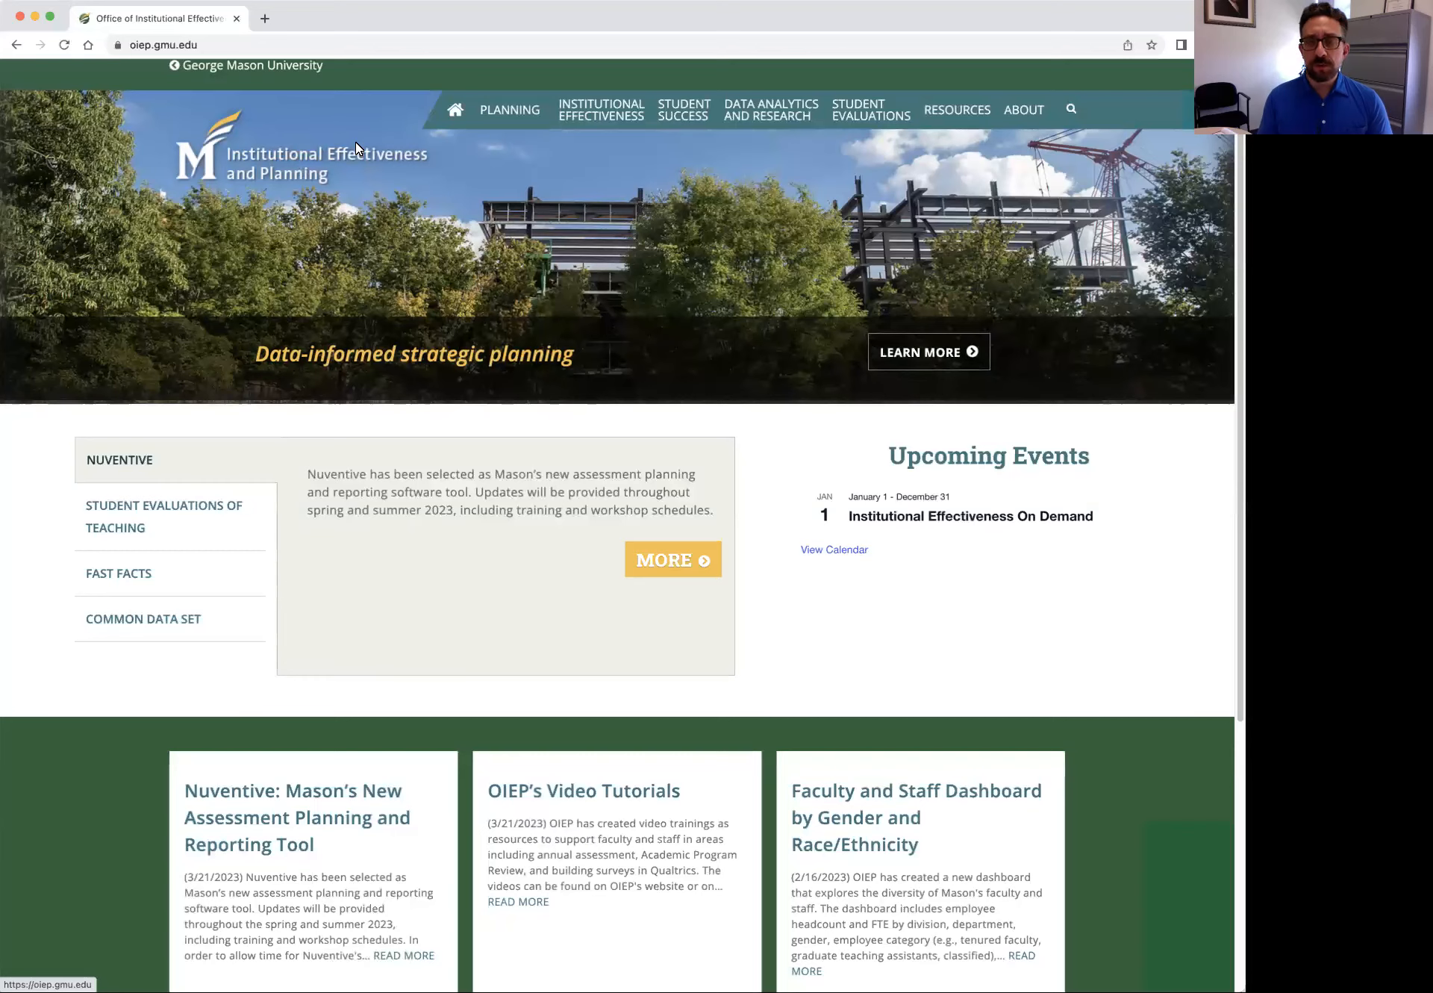
Go to solutions.nuventive.com to load the sample program's Program Assessment dashboard
click(350, 43)
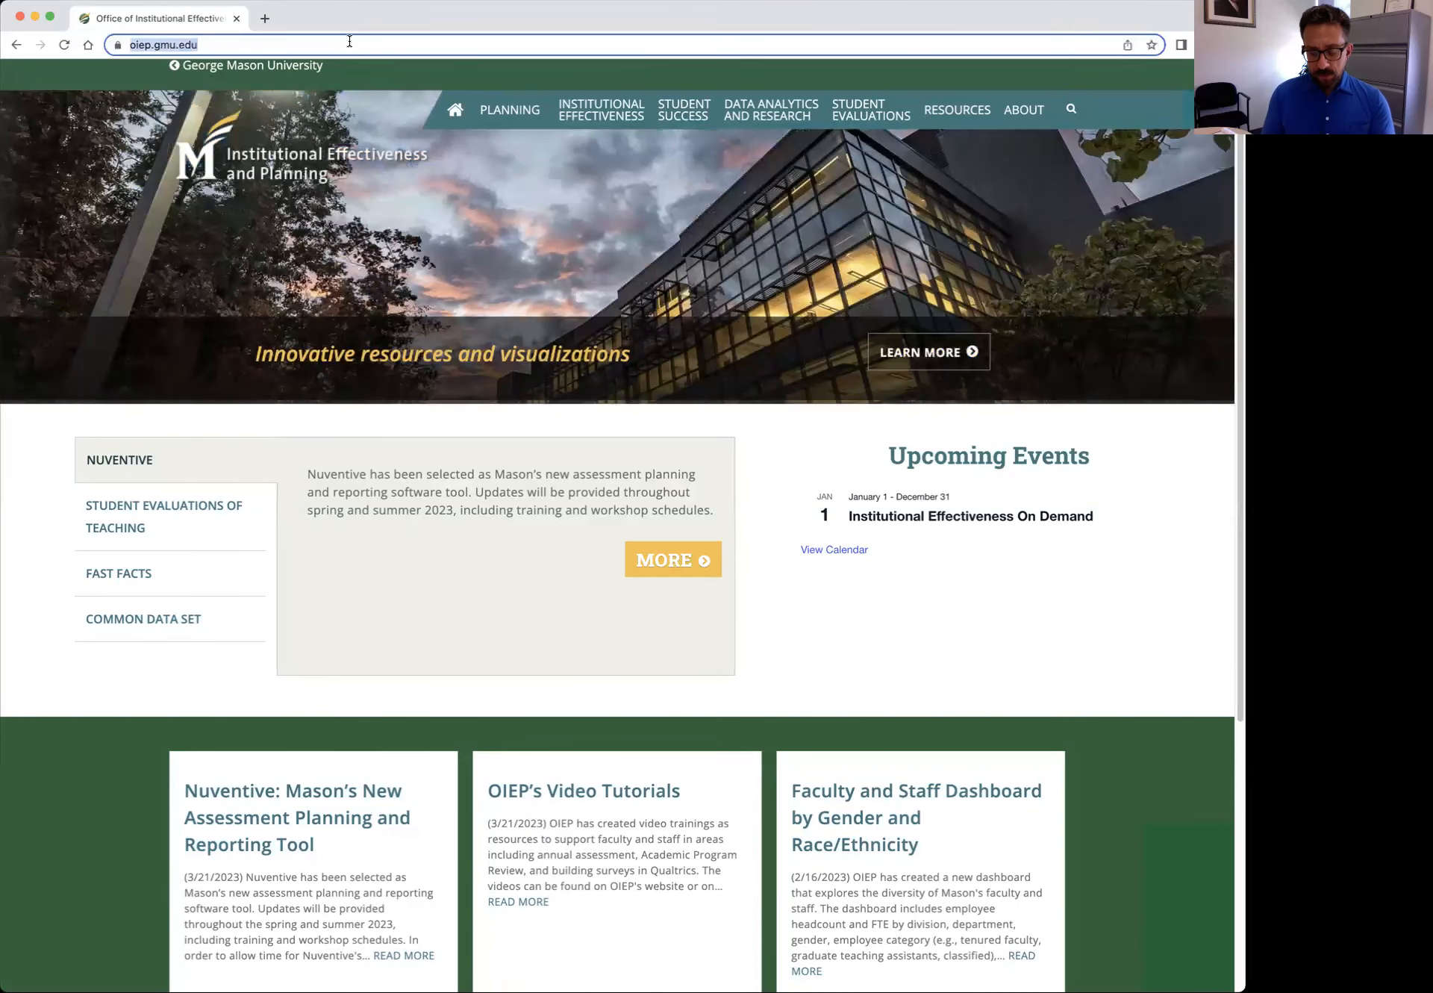
text(so)
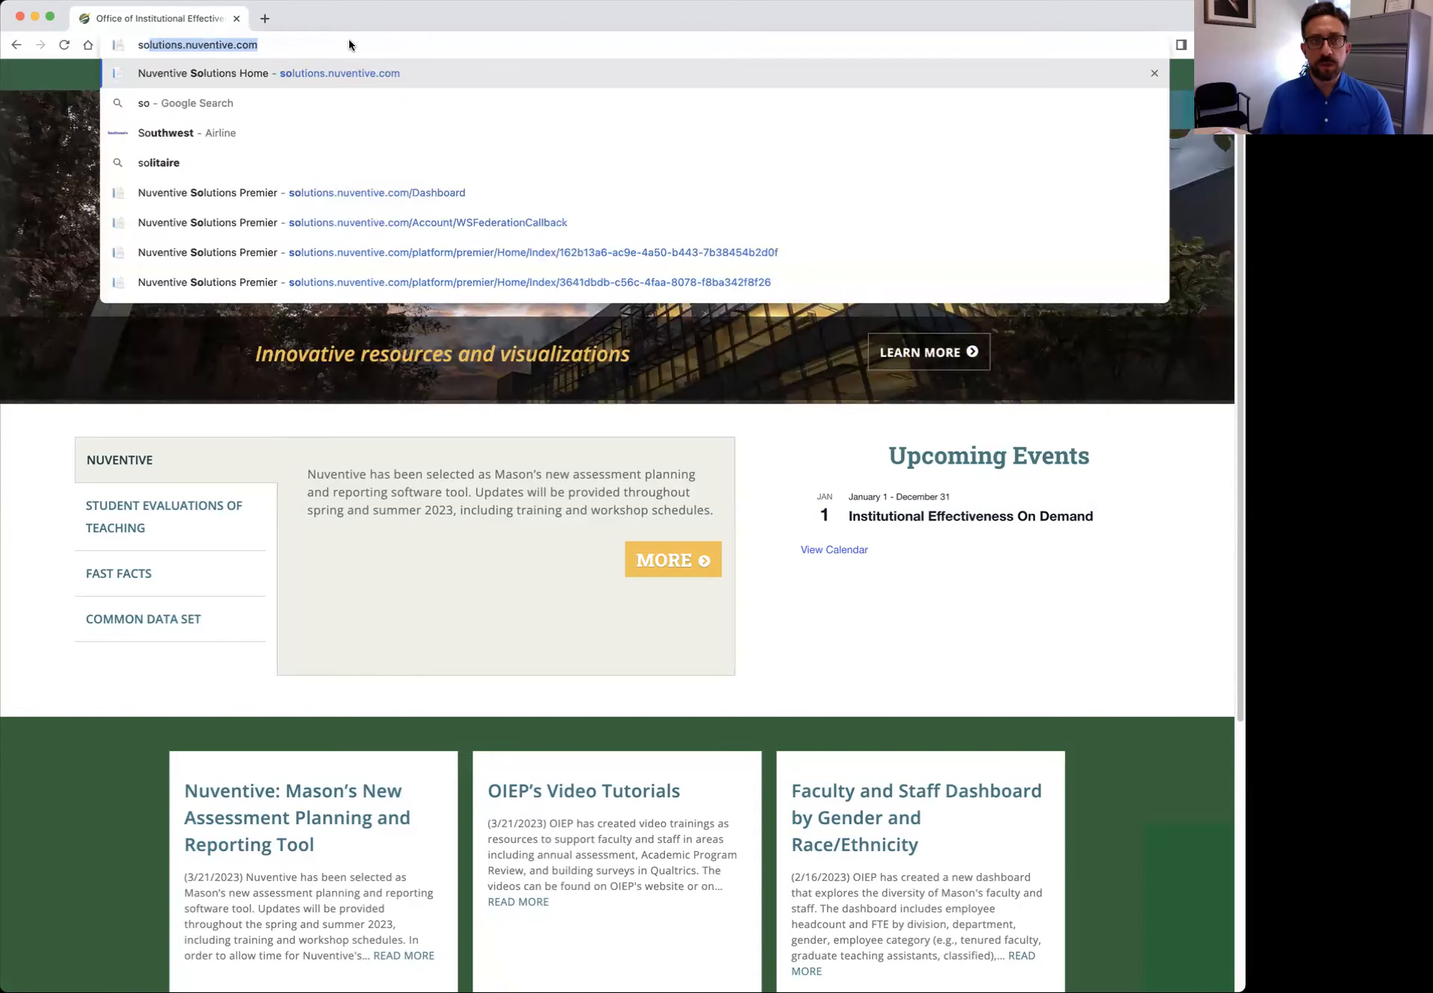
key(Return)
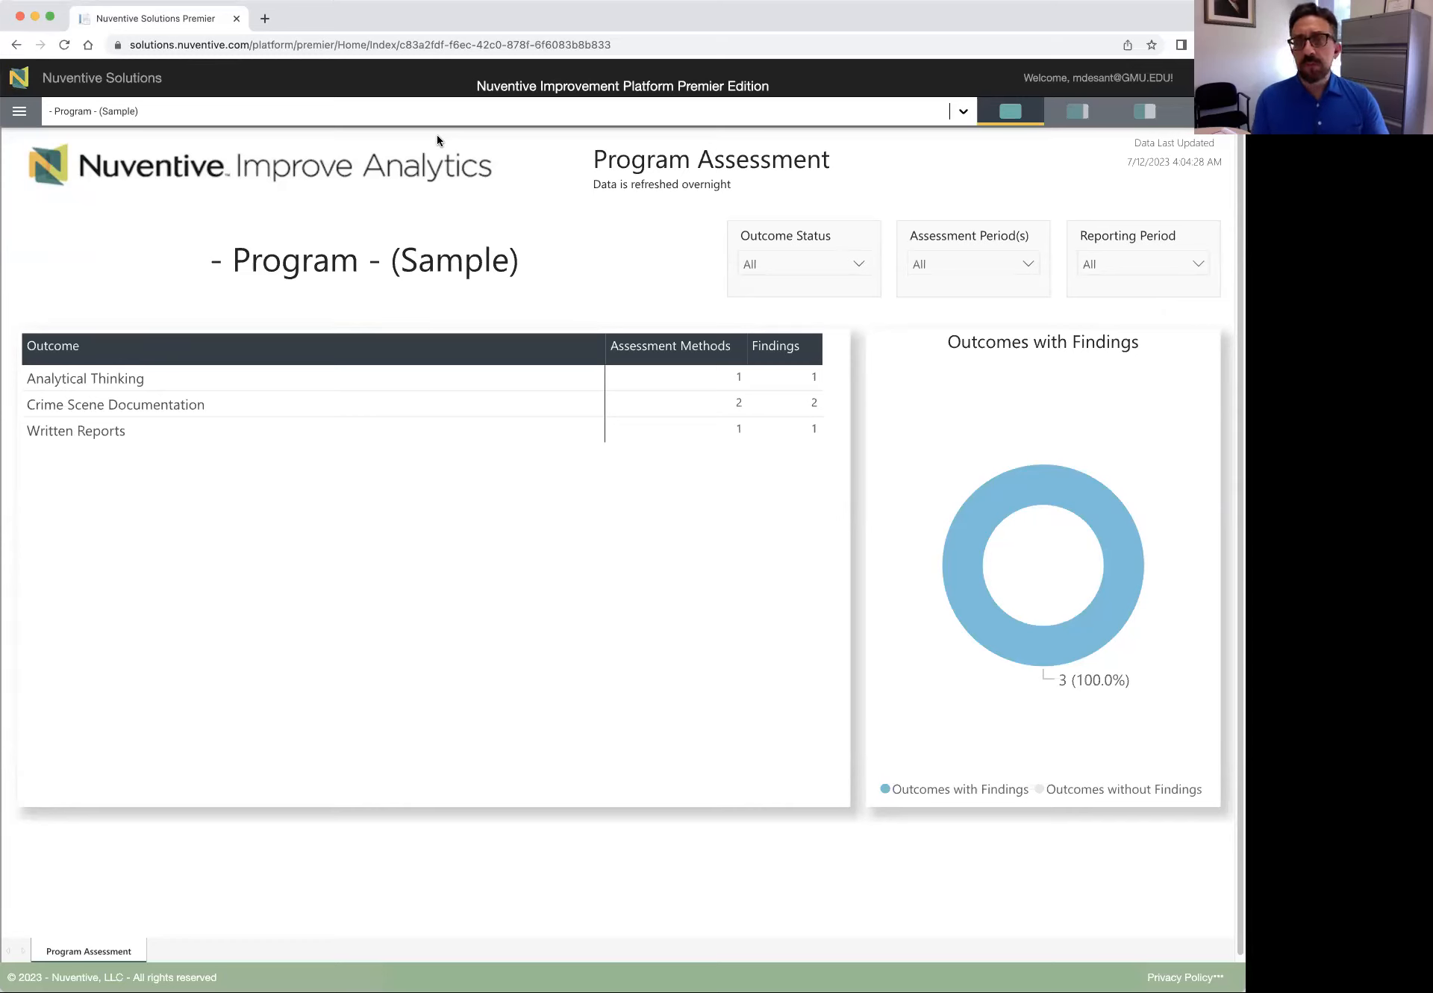
click(567, 112)
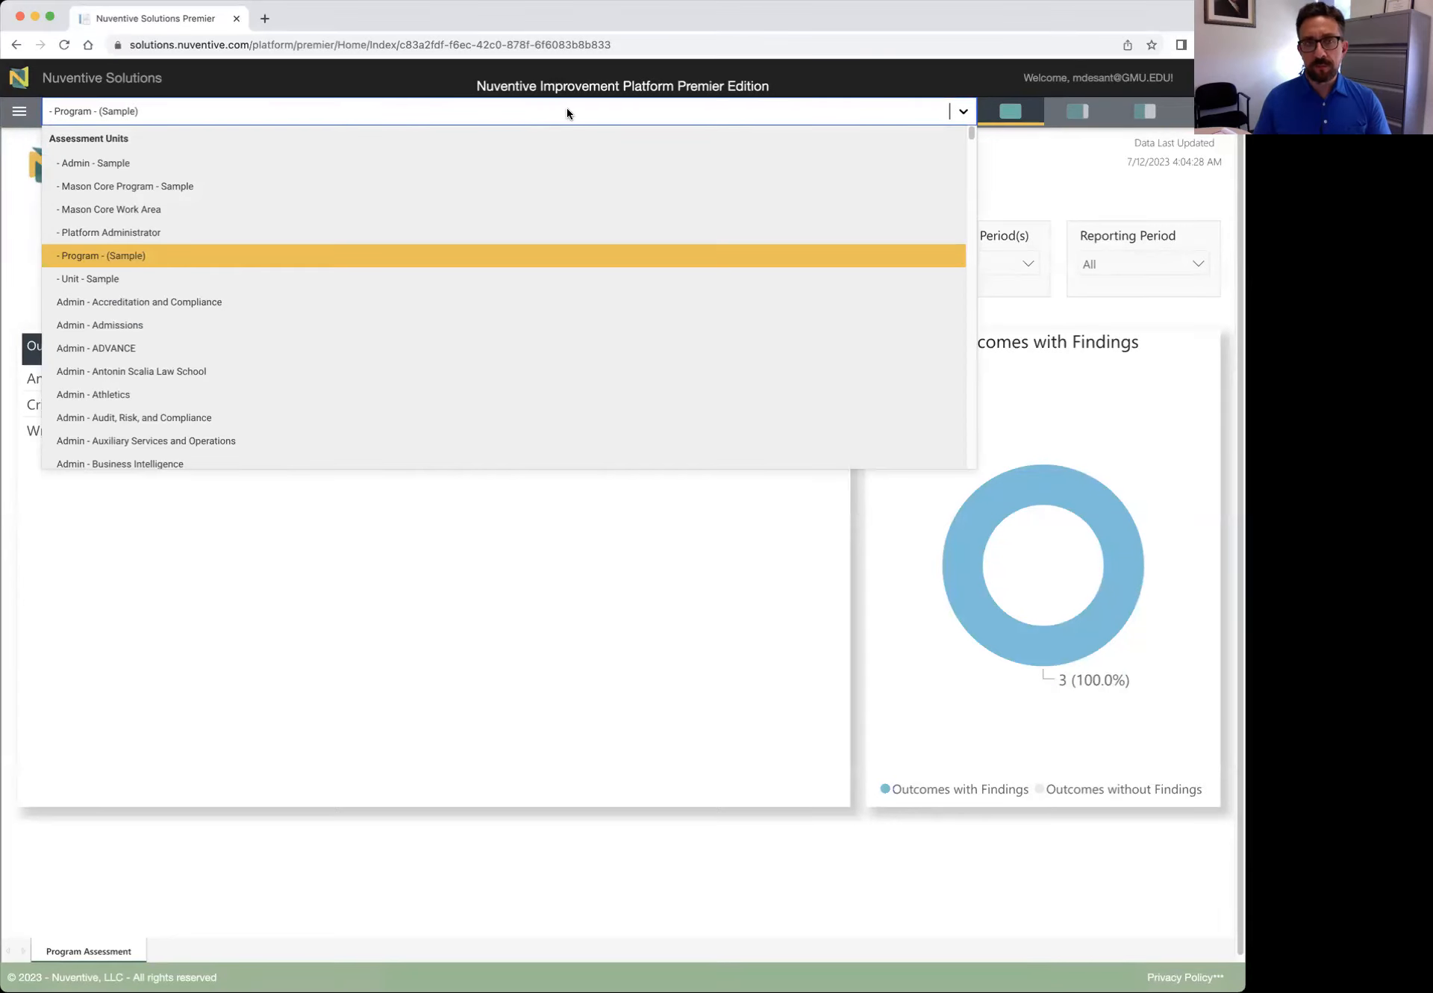
click(568, 114)
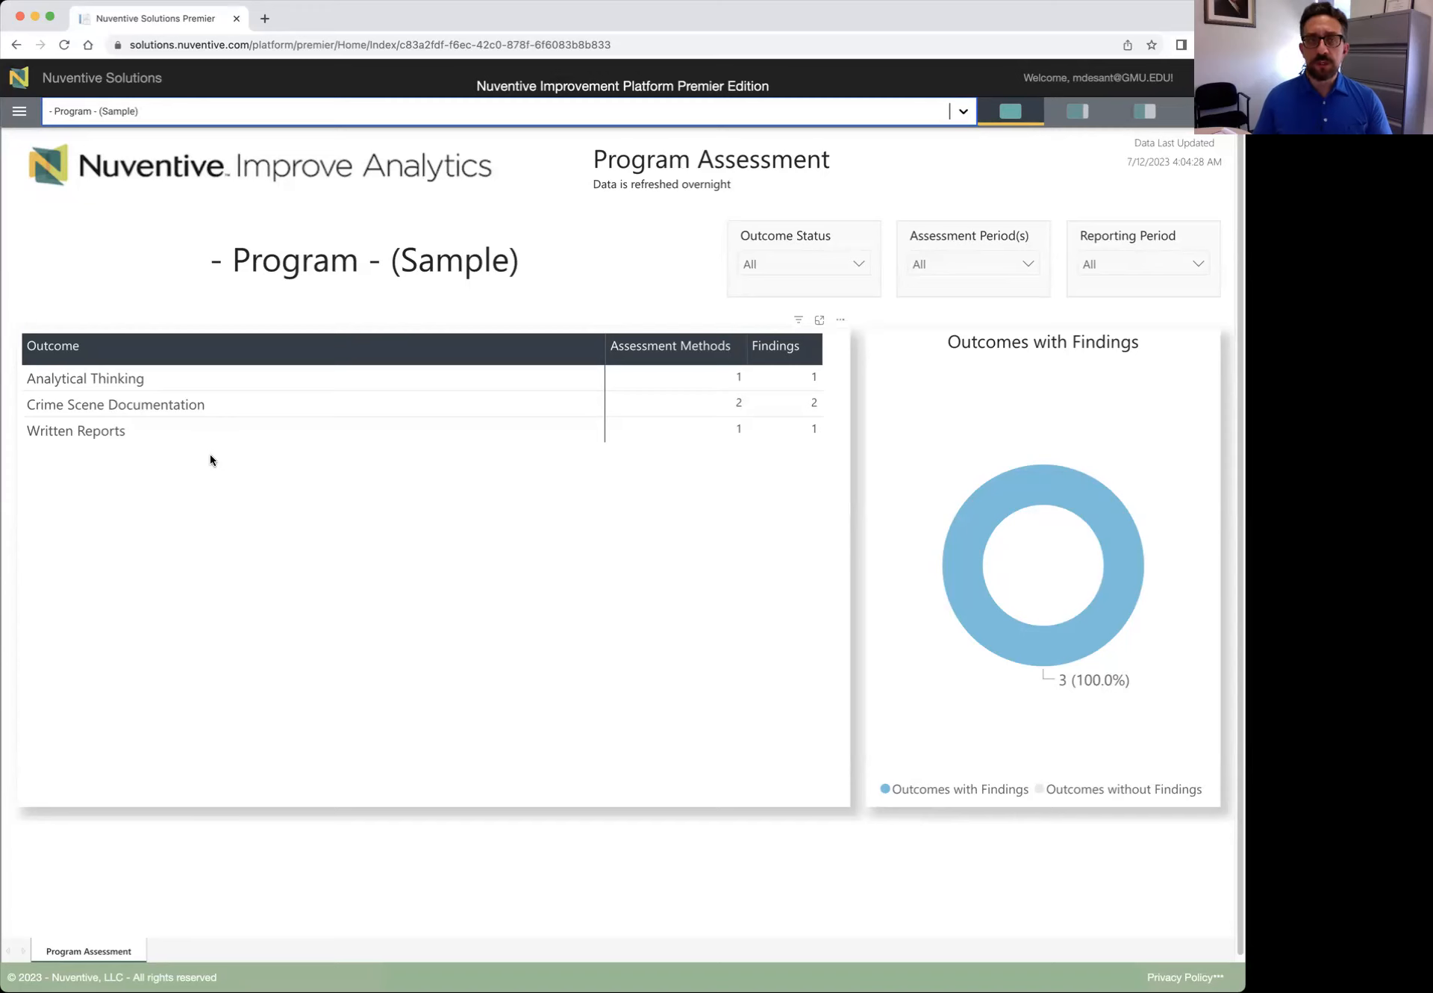
Go to General Information from the navigation menu and start editing the Program General Information record
click(20, 113)
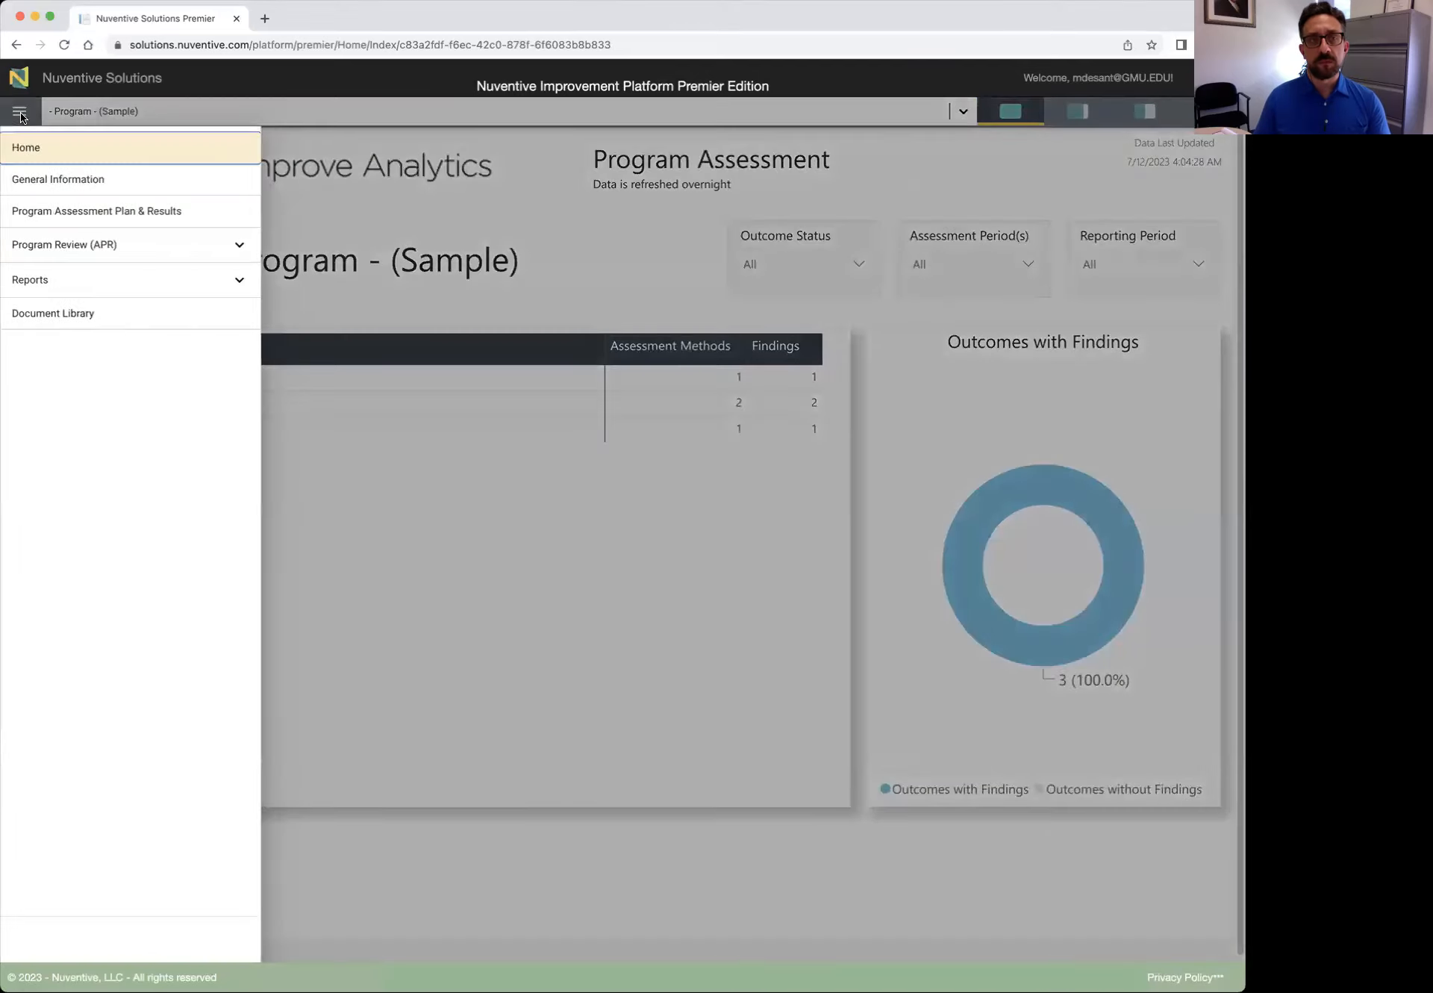
click(47, 183)
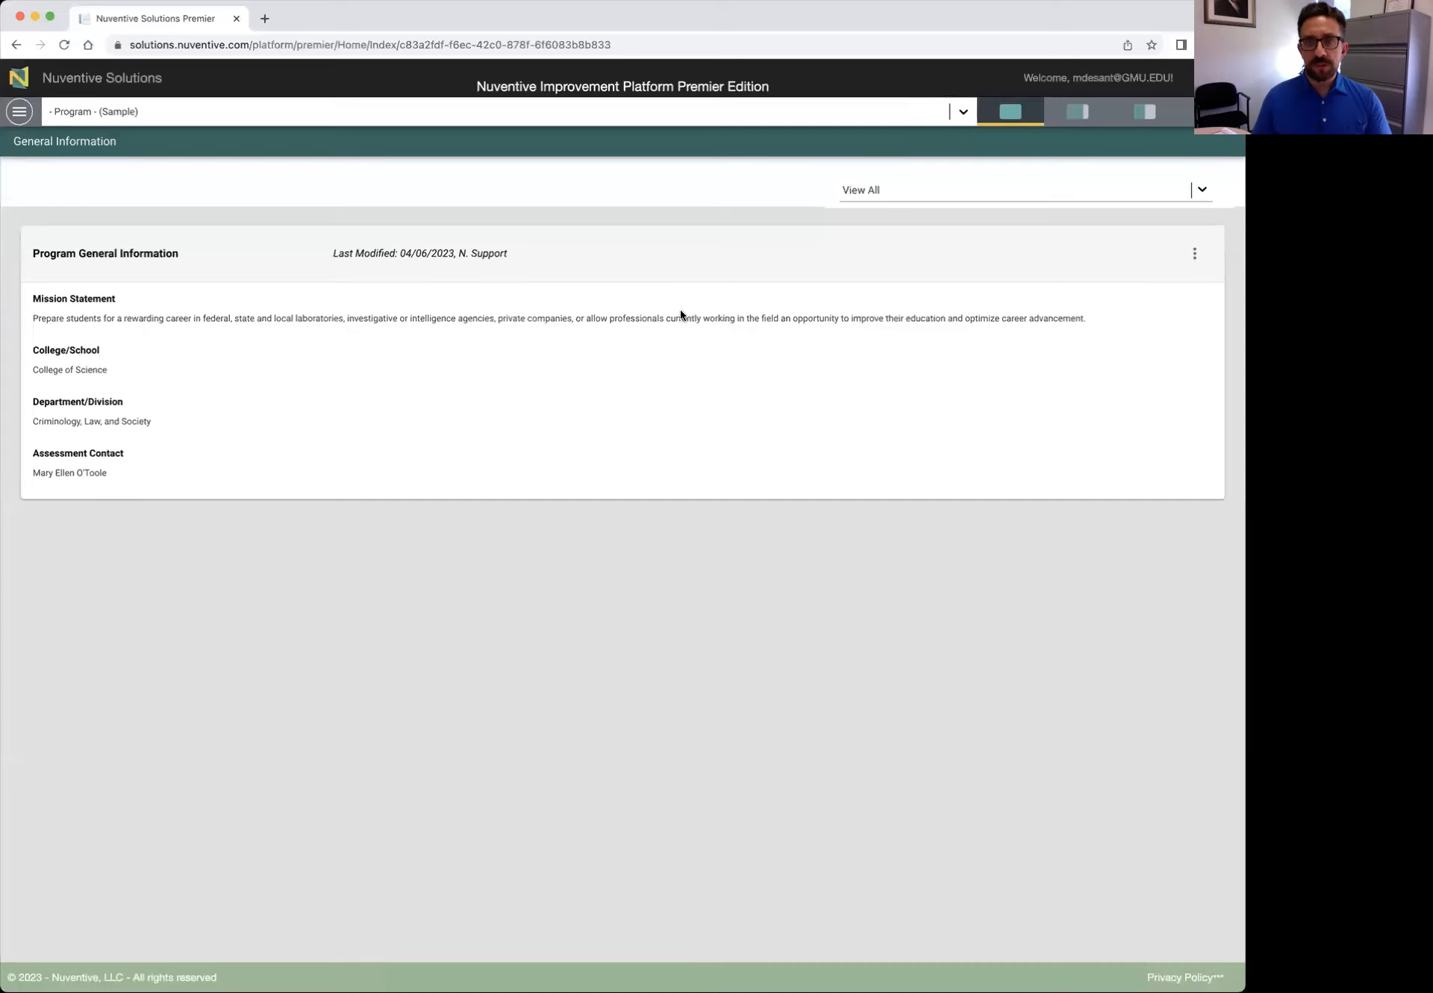
click(1196, 257)
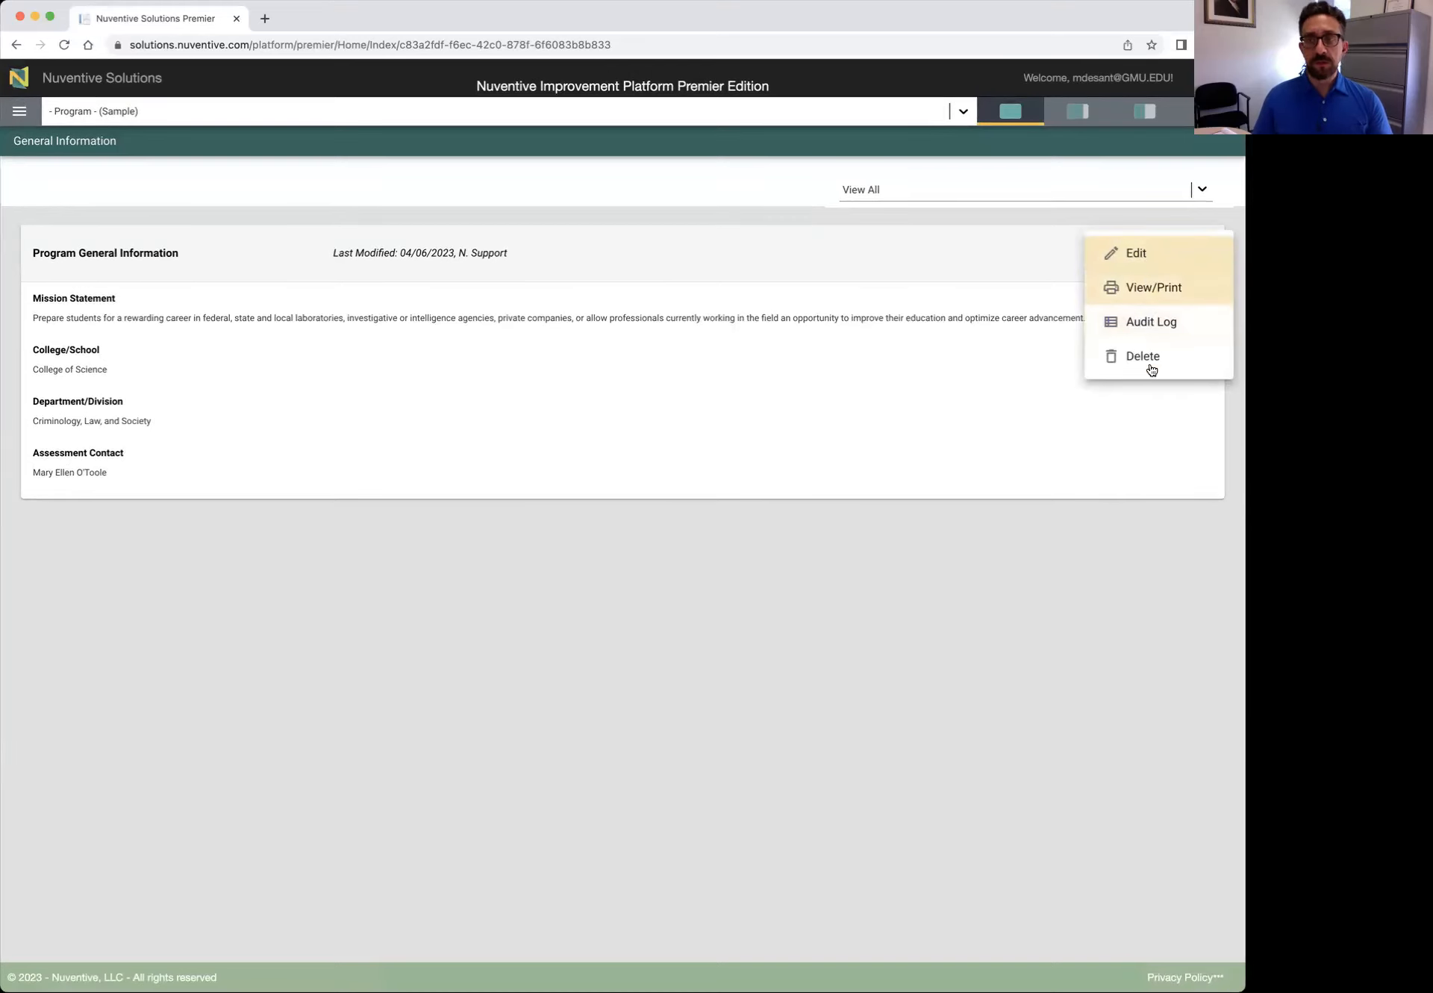
click(1146, 254)
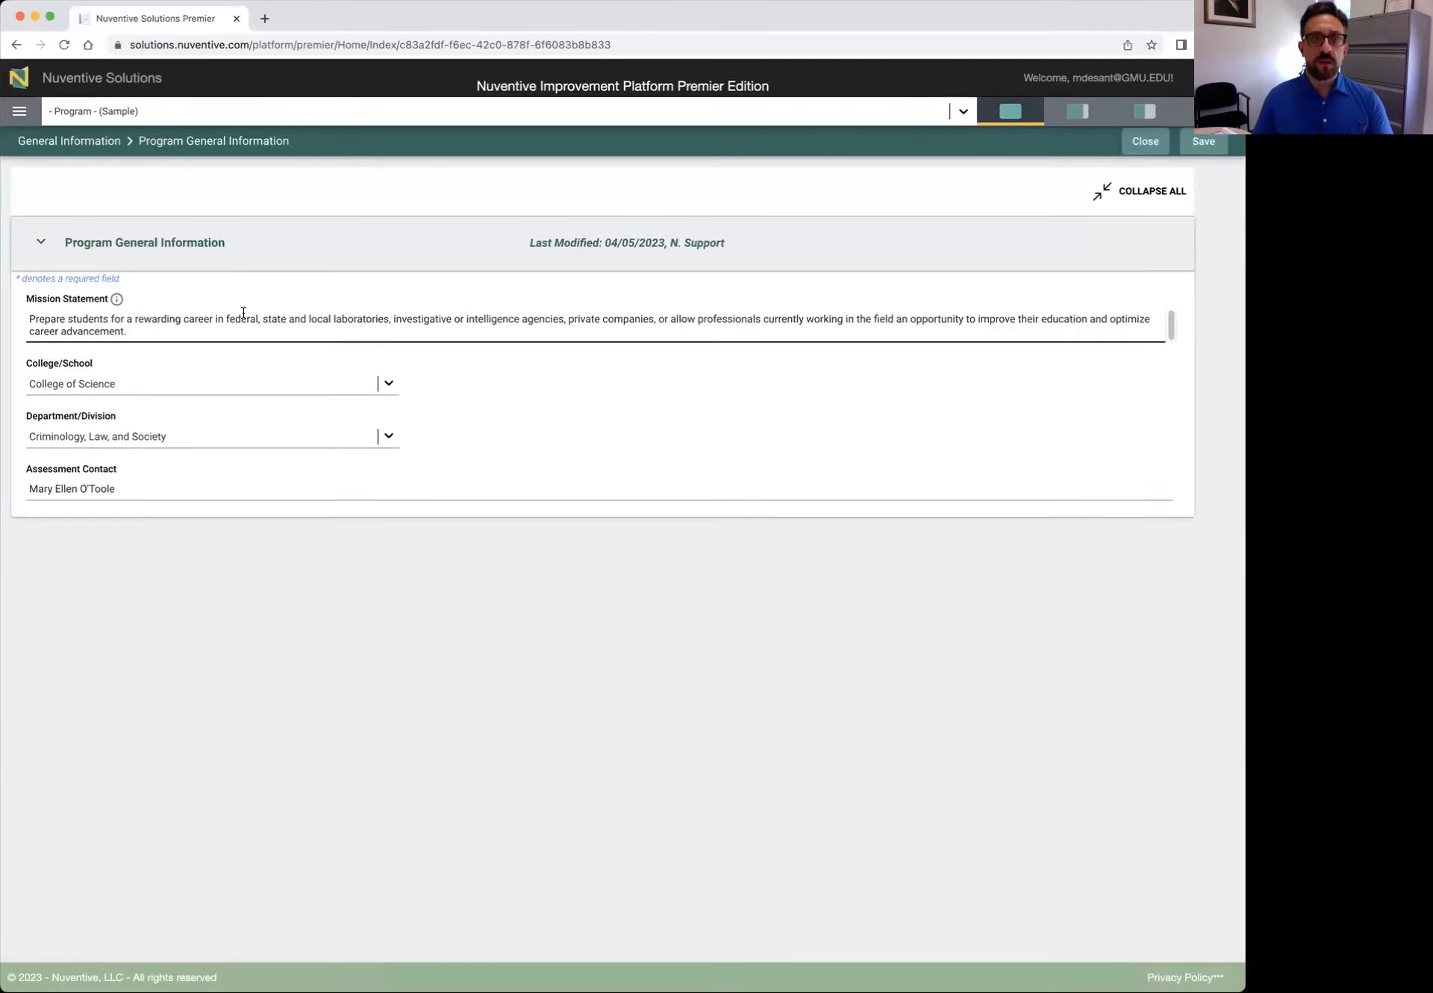
Review the Mission Statement text and its guidance banner without changing anything
click(180, 331)
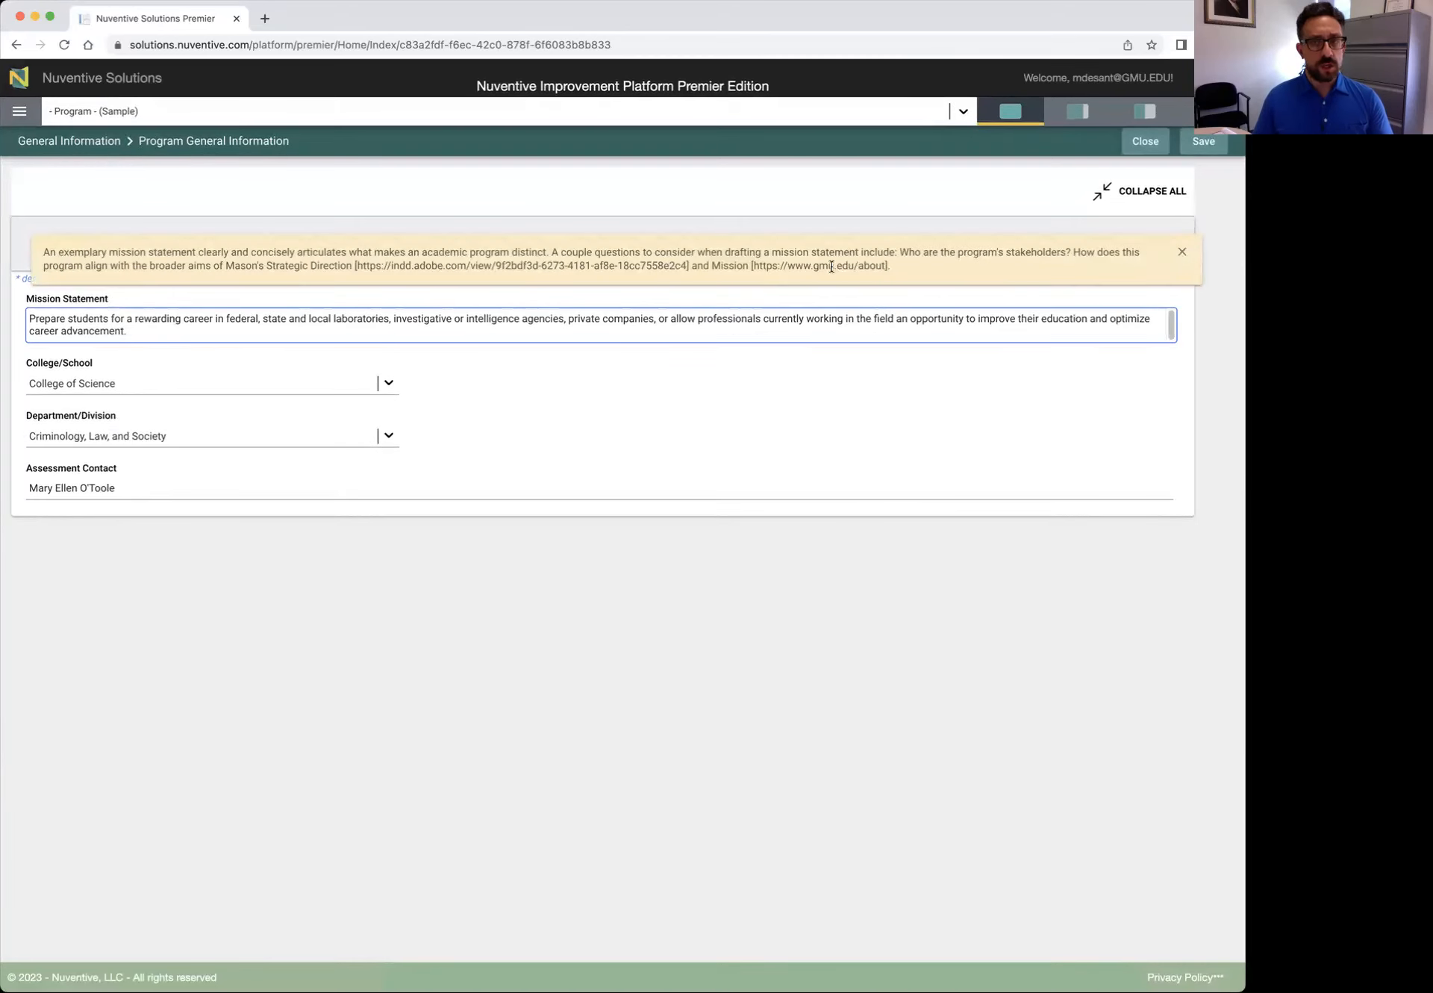
click(1182, 252)
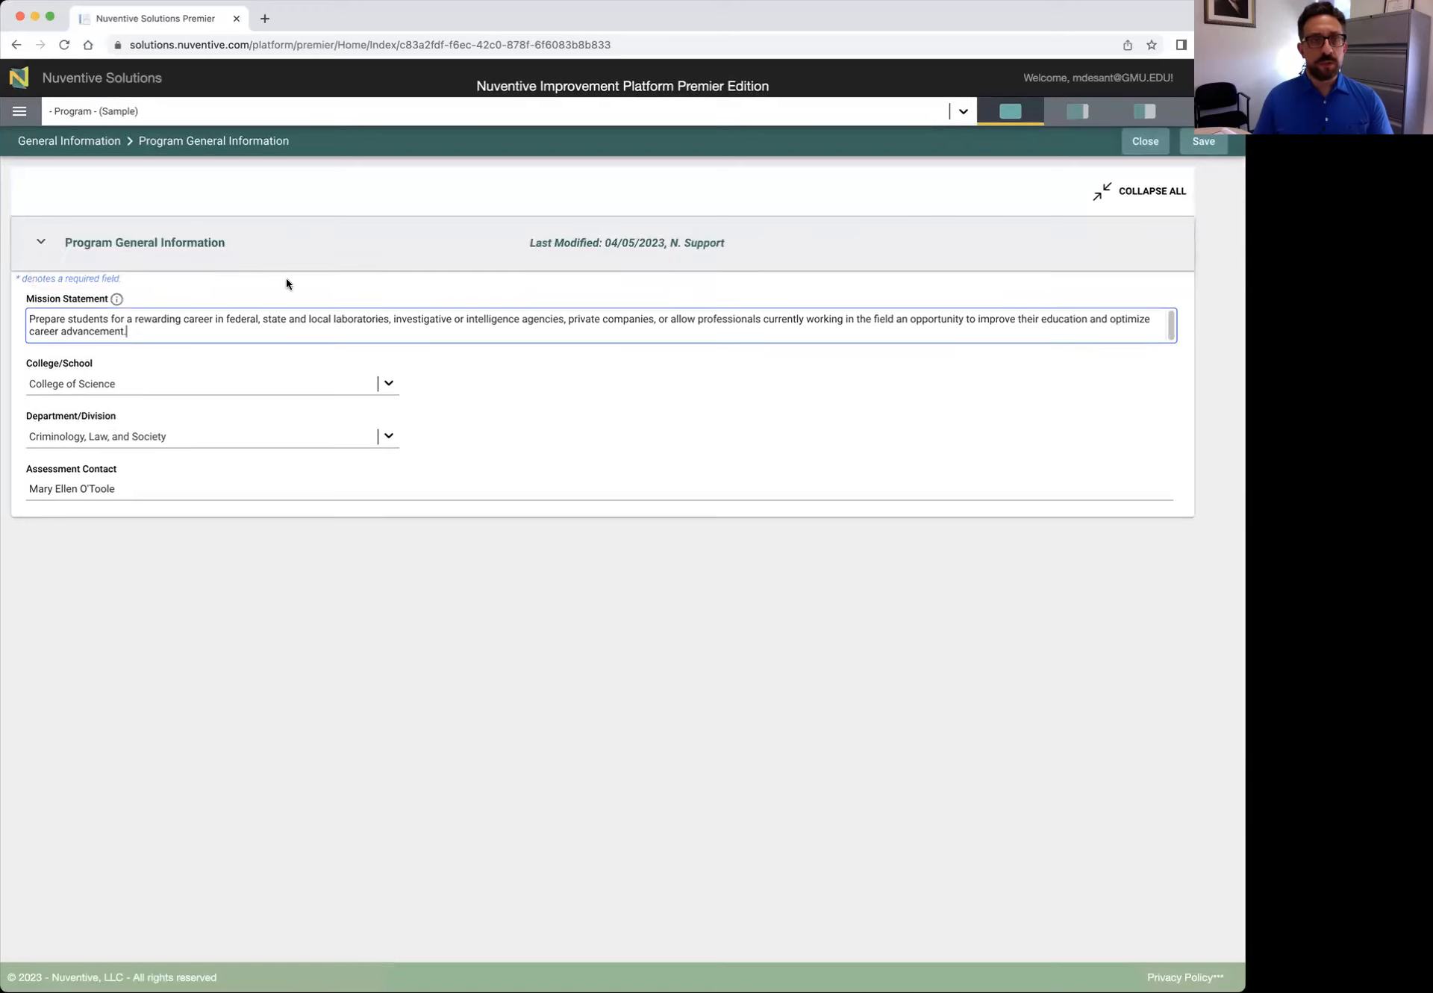
click(118, 300)
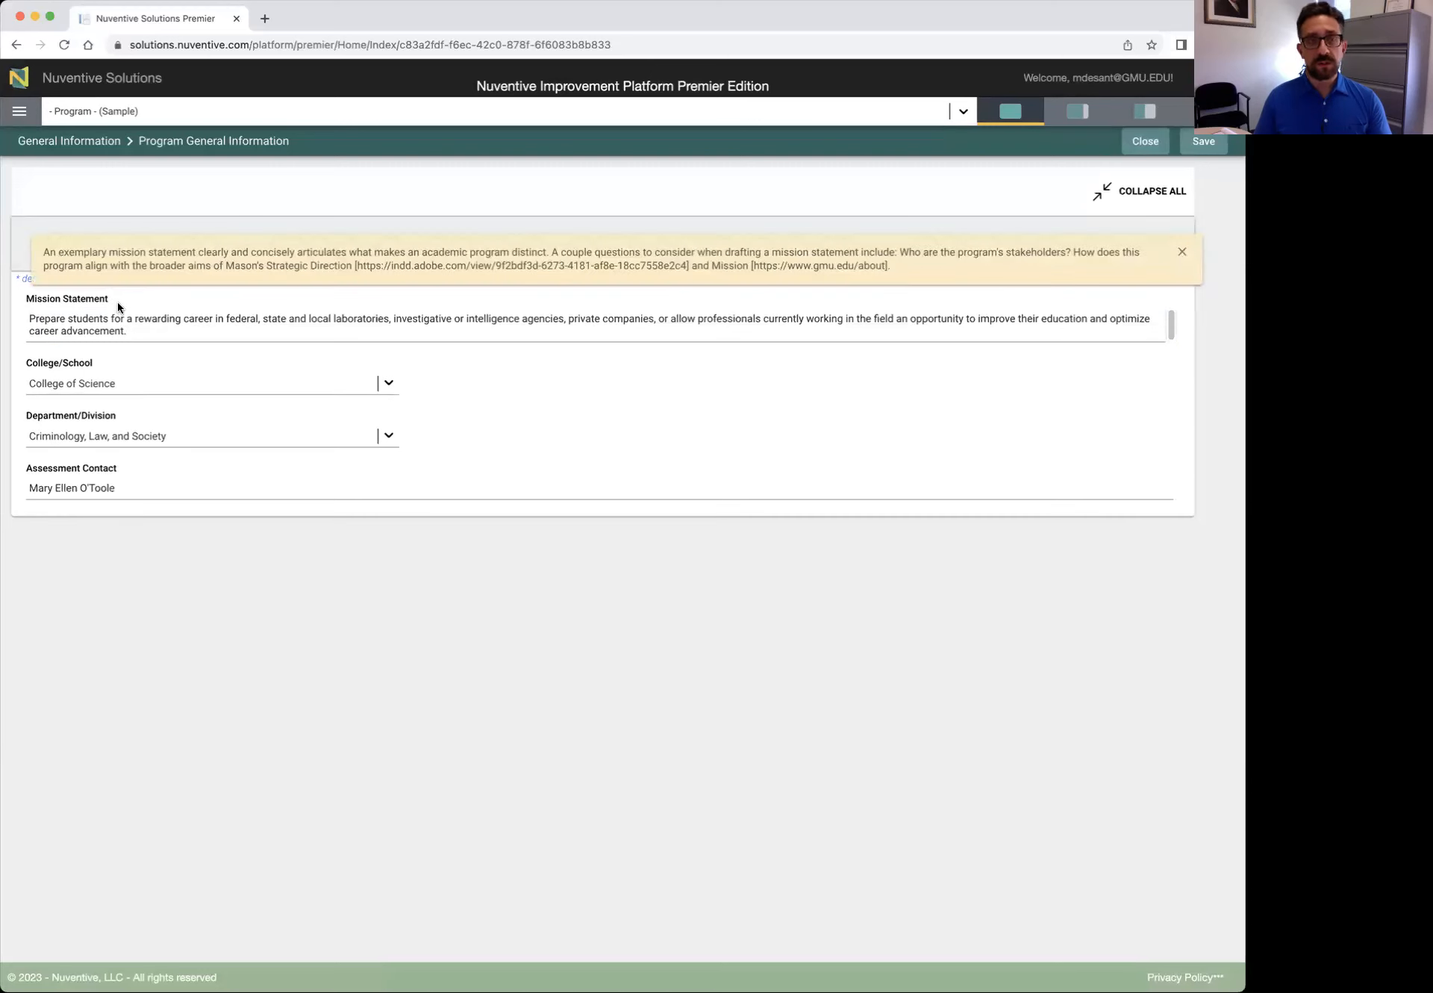
click(152, 318)
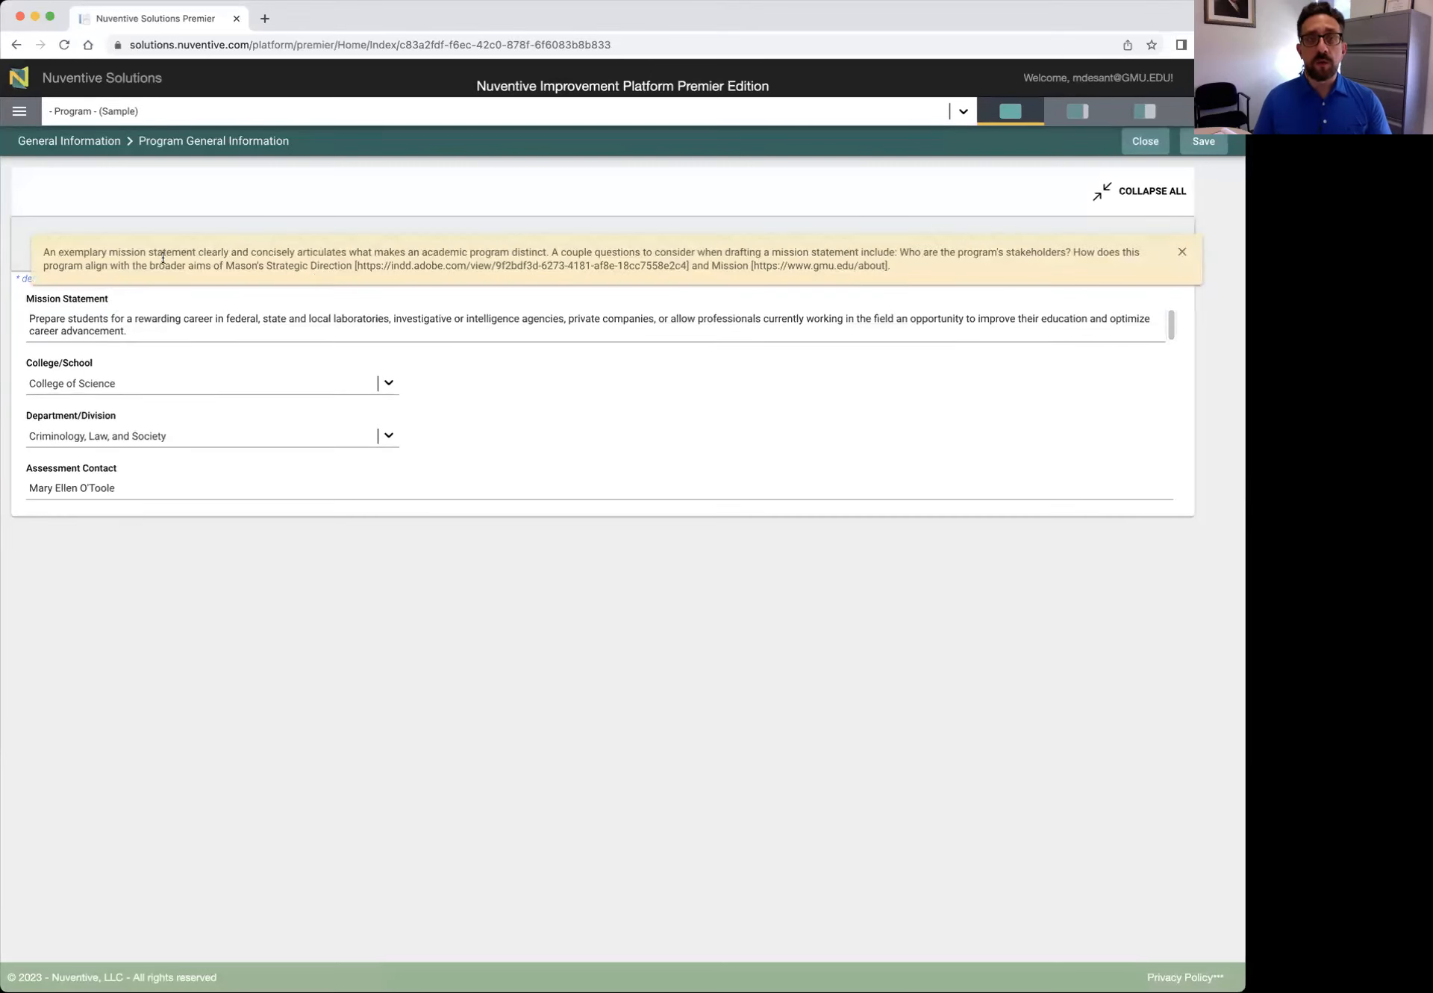
click(140, 326)
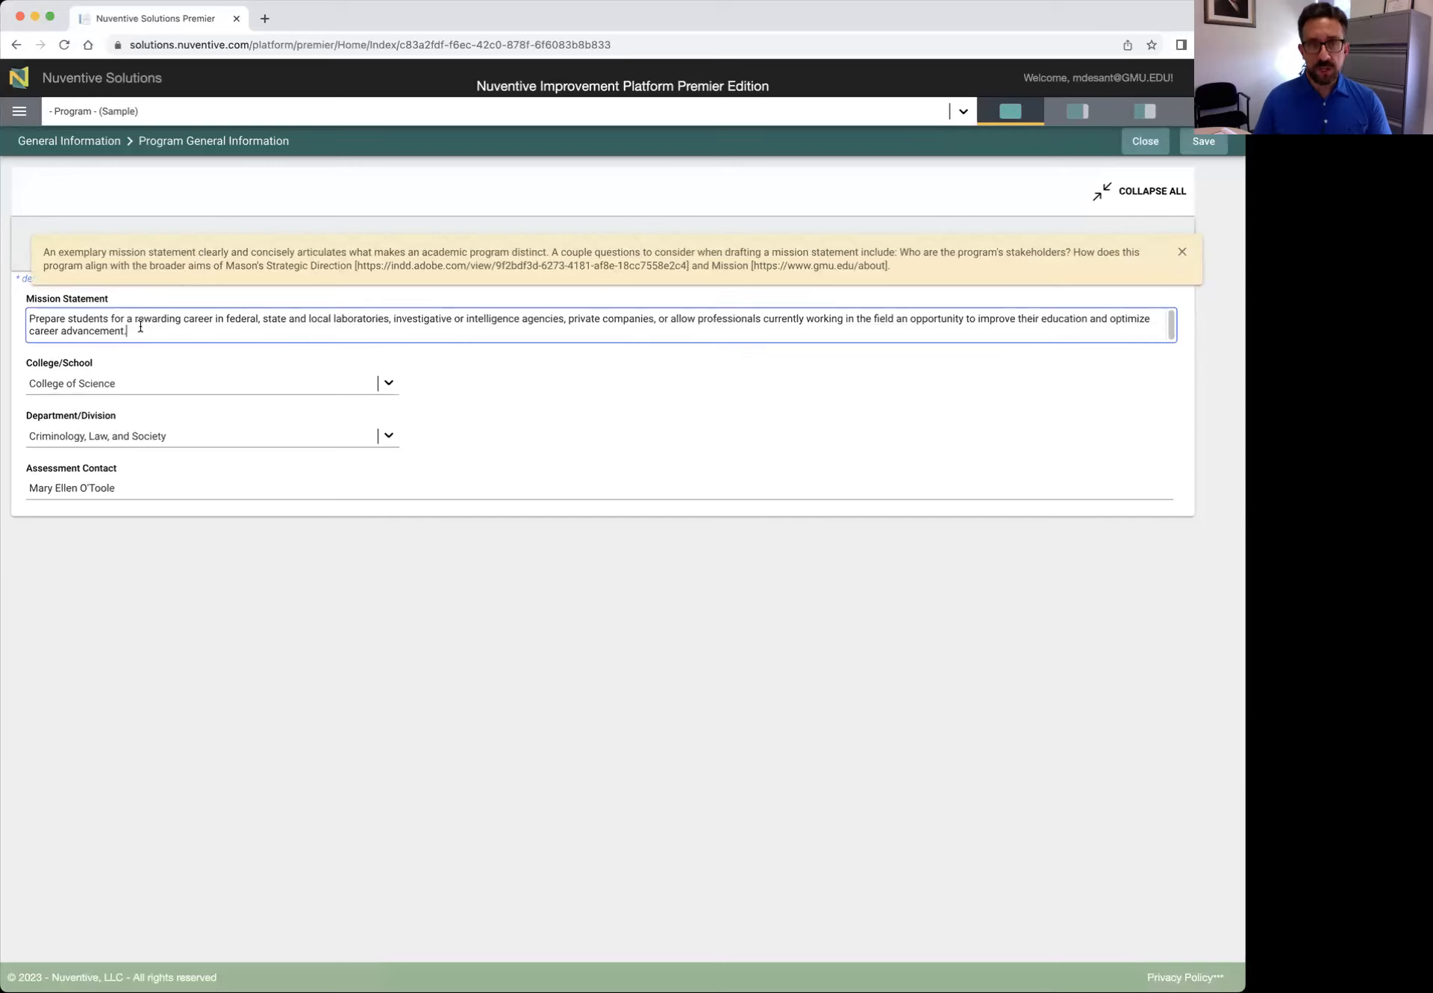
click(1182, 255)
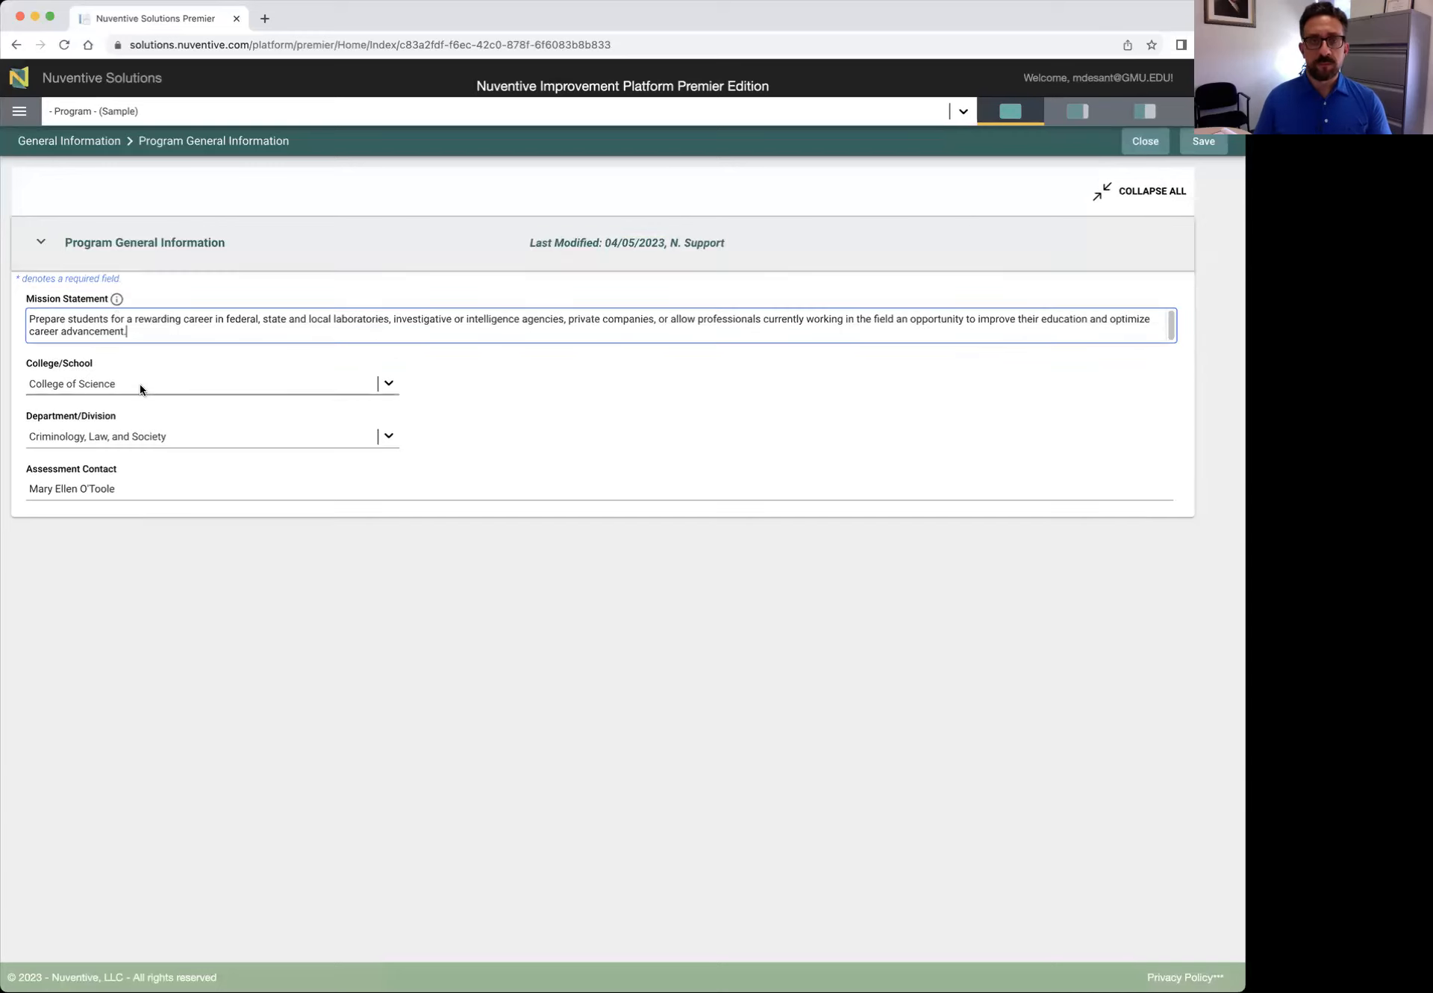
Keep College of Science and the current department, then save the record
click(388, 383)
click(388, 384)
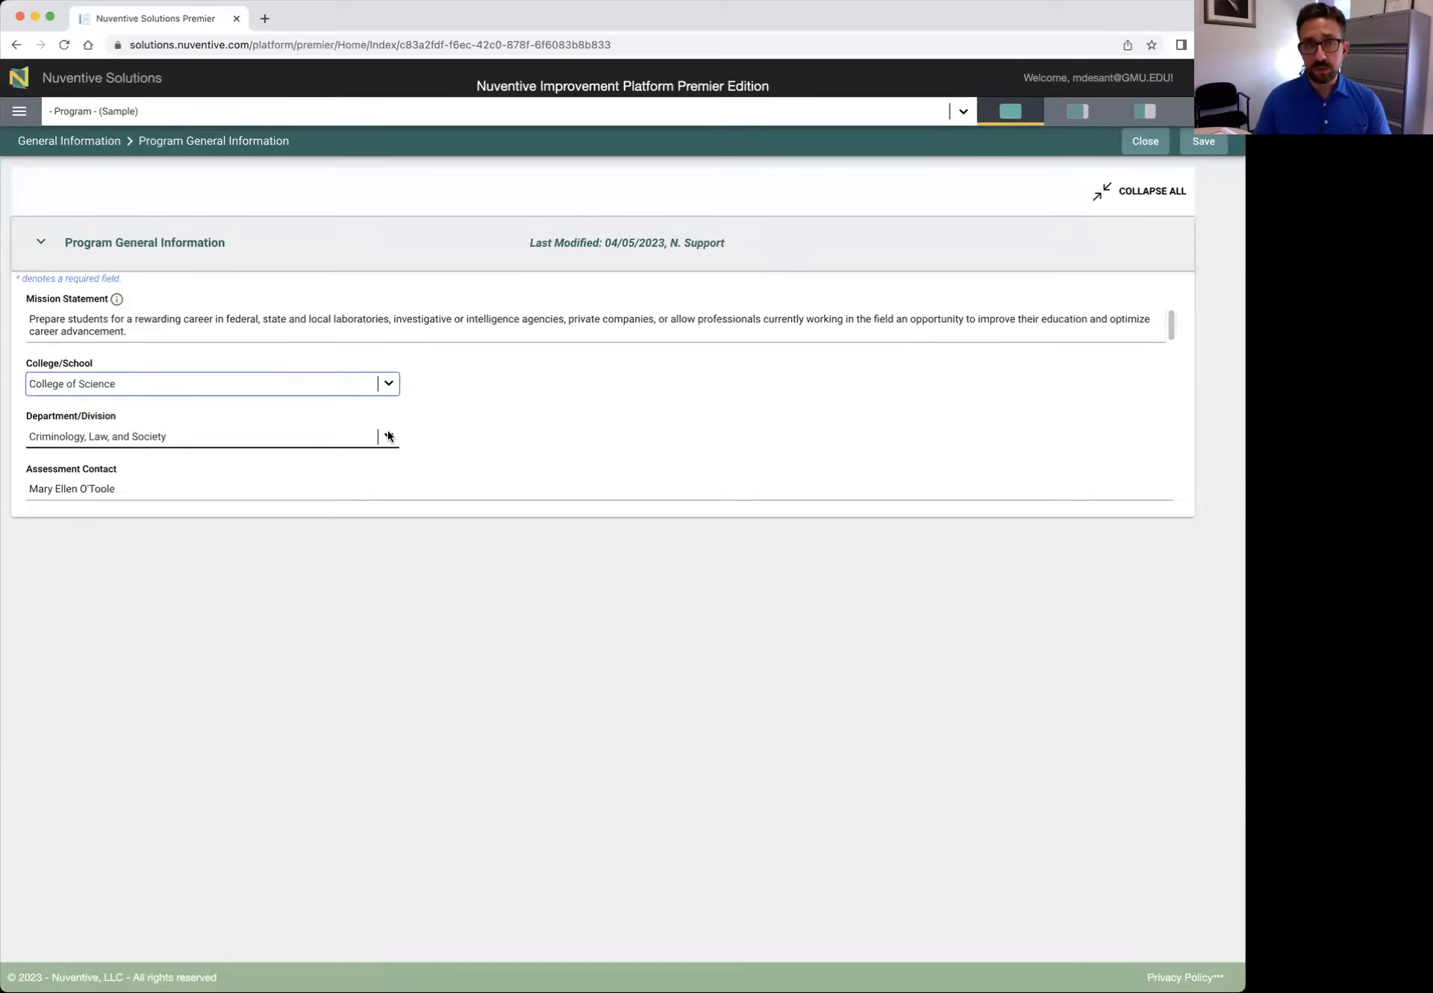
click(388, 436)
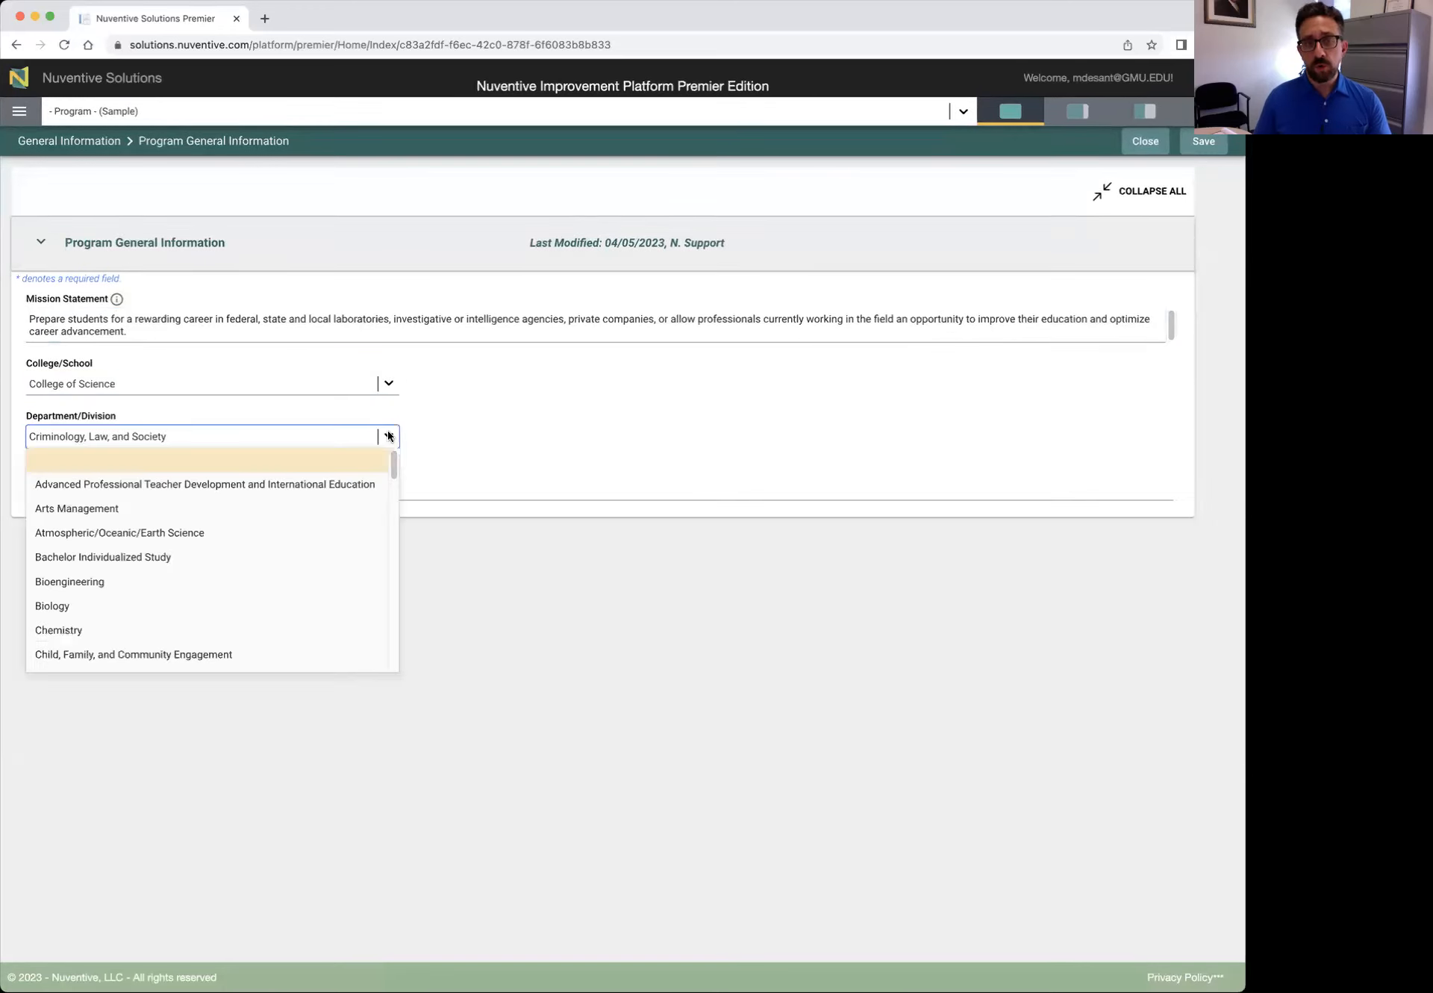
click(388, 436)
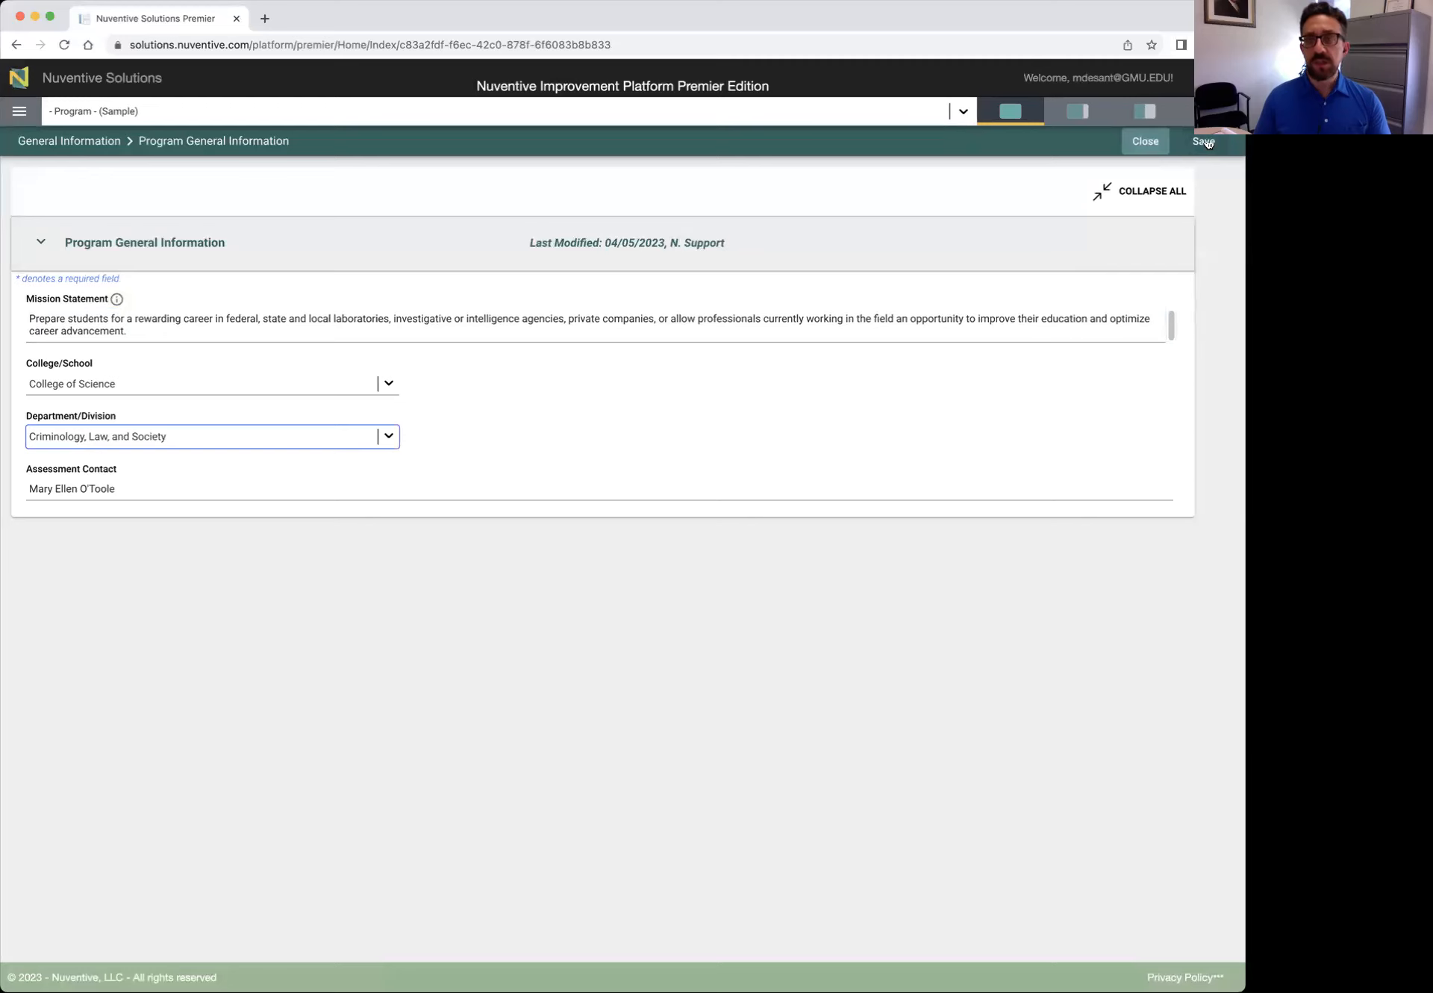
click(1204, 143)
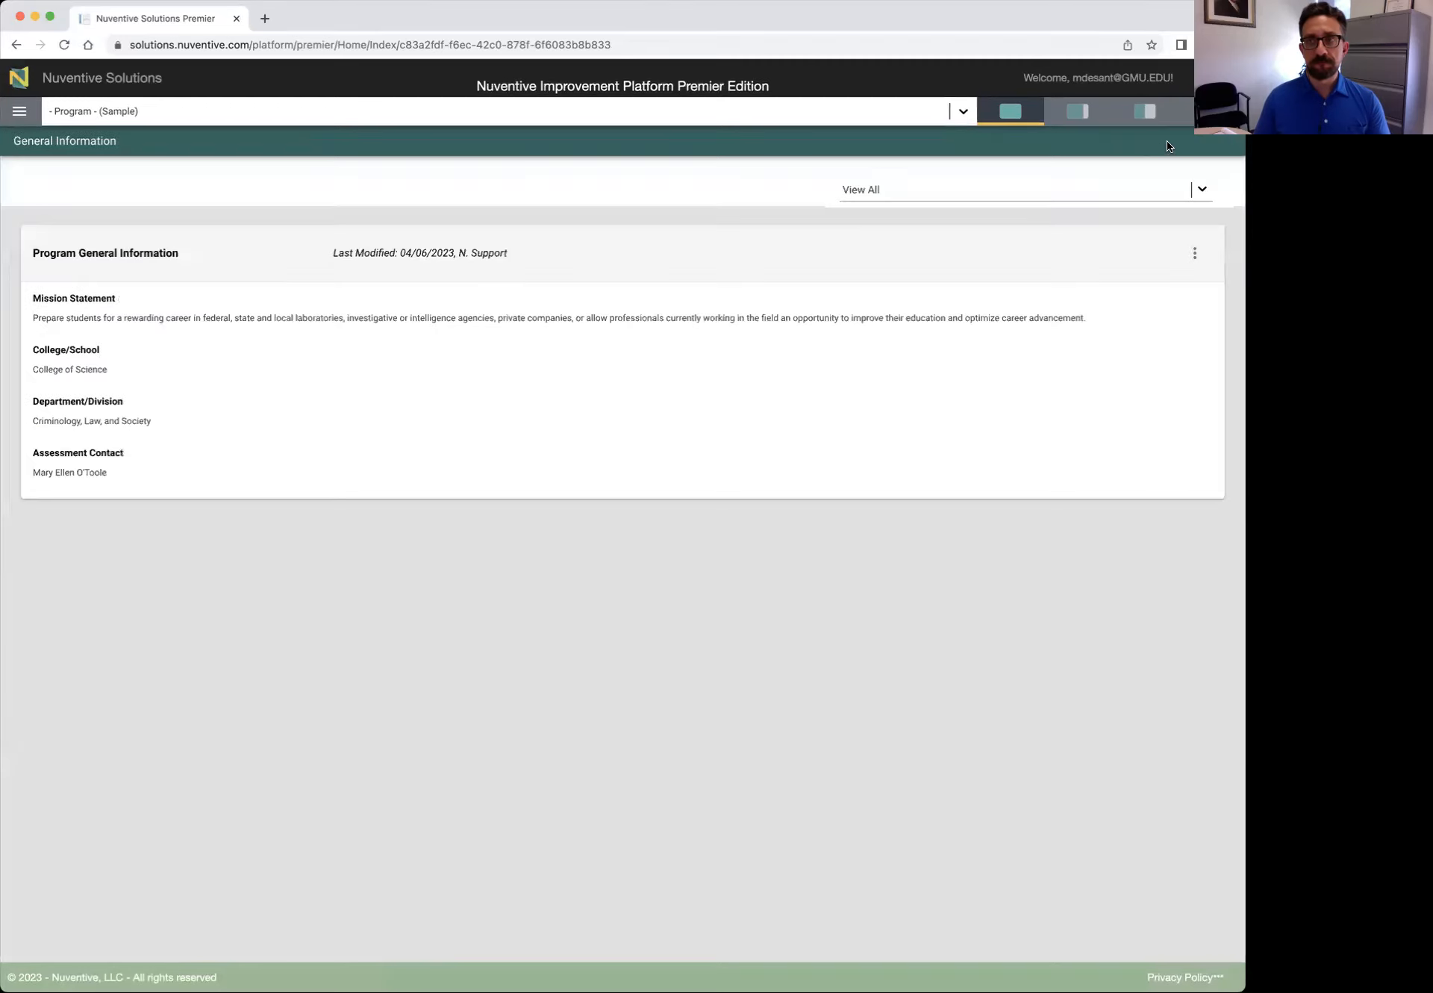
Go to Program Assessment Plan & Results and close a blank new Student Learning Outcome form unsaved
click(22, 112)
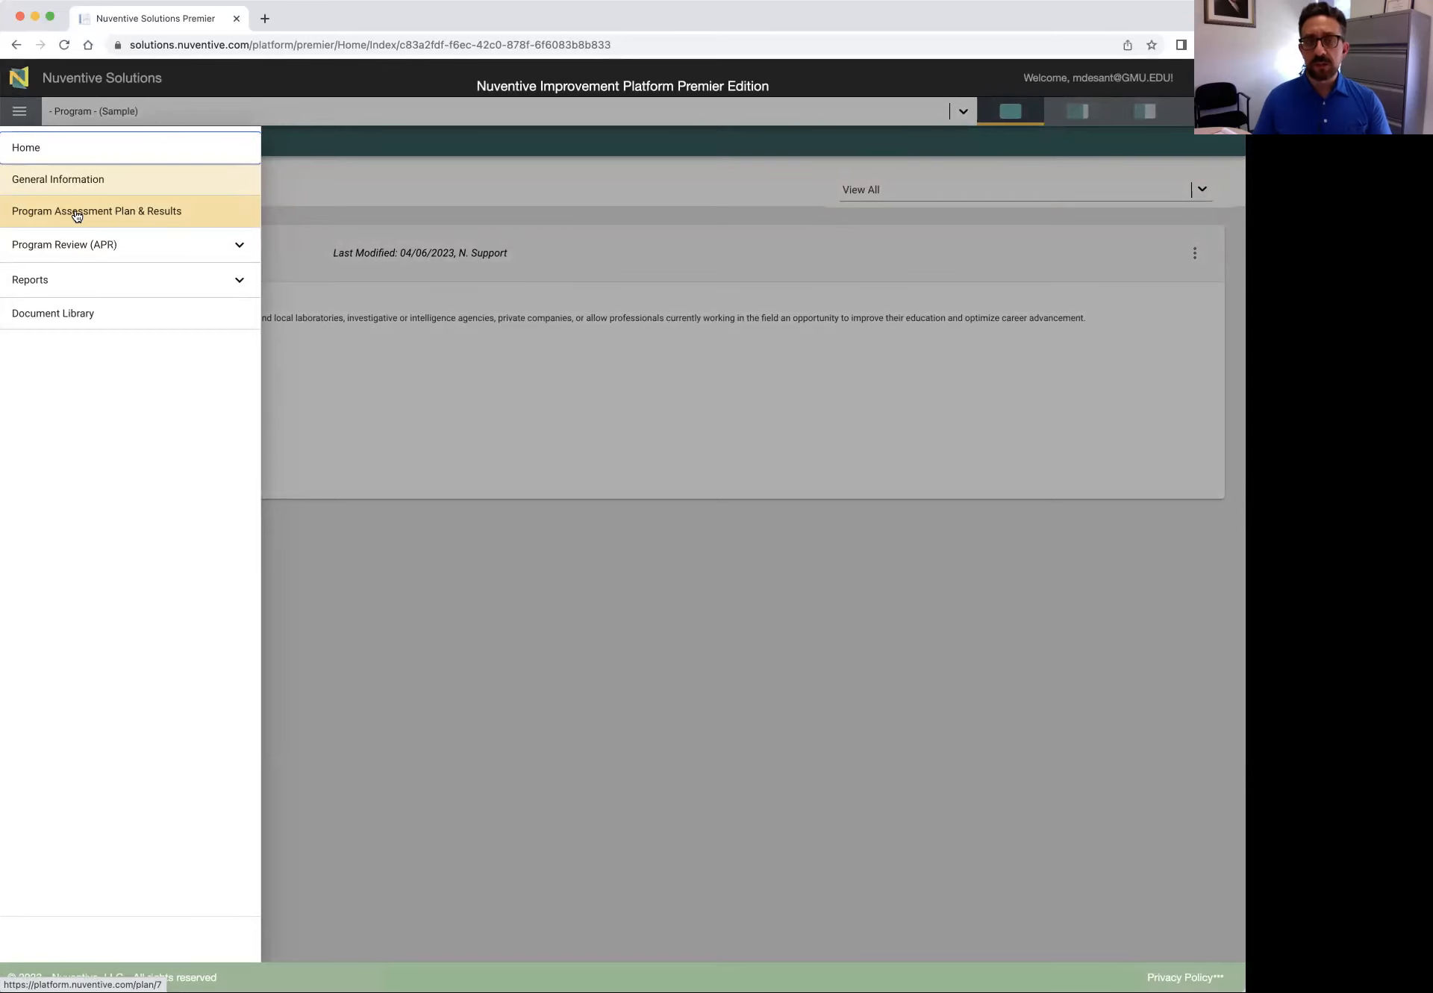
click(77, 212)
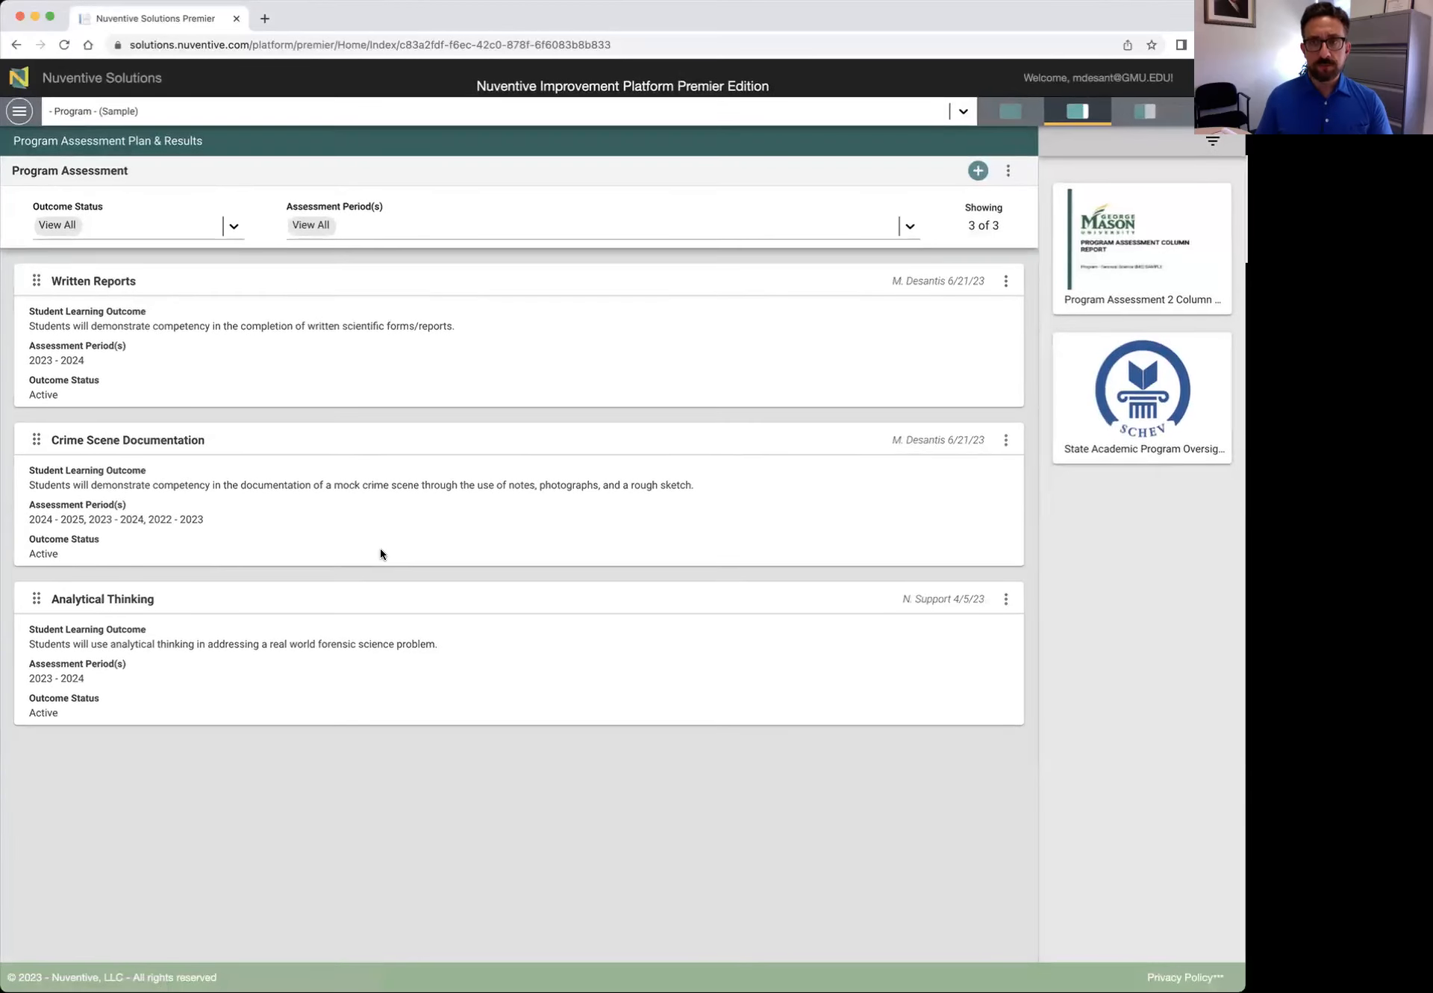
click(977, 171)
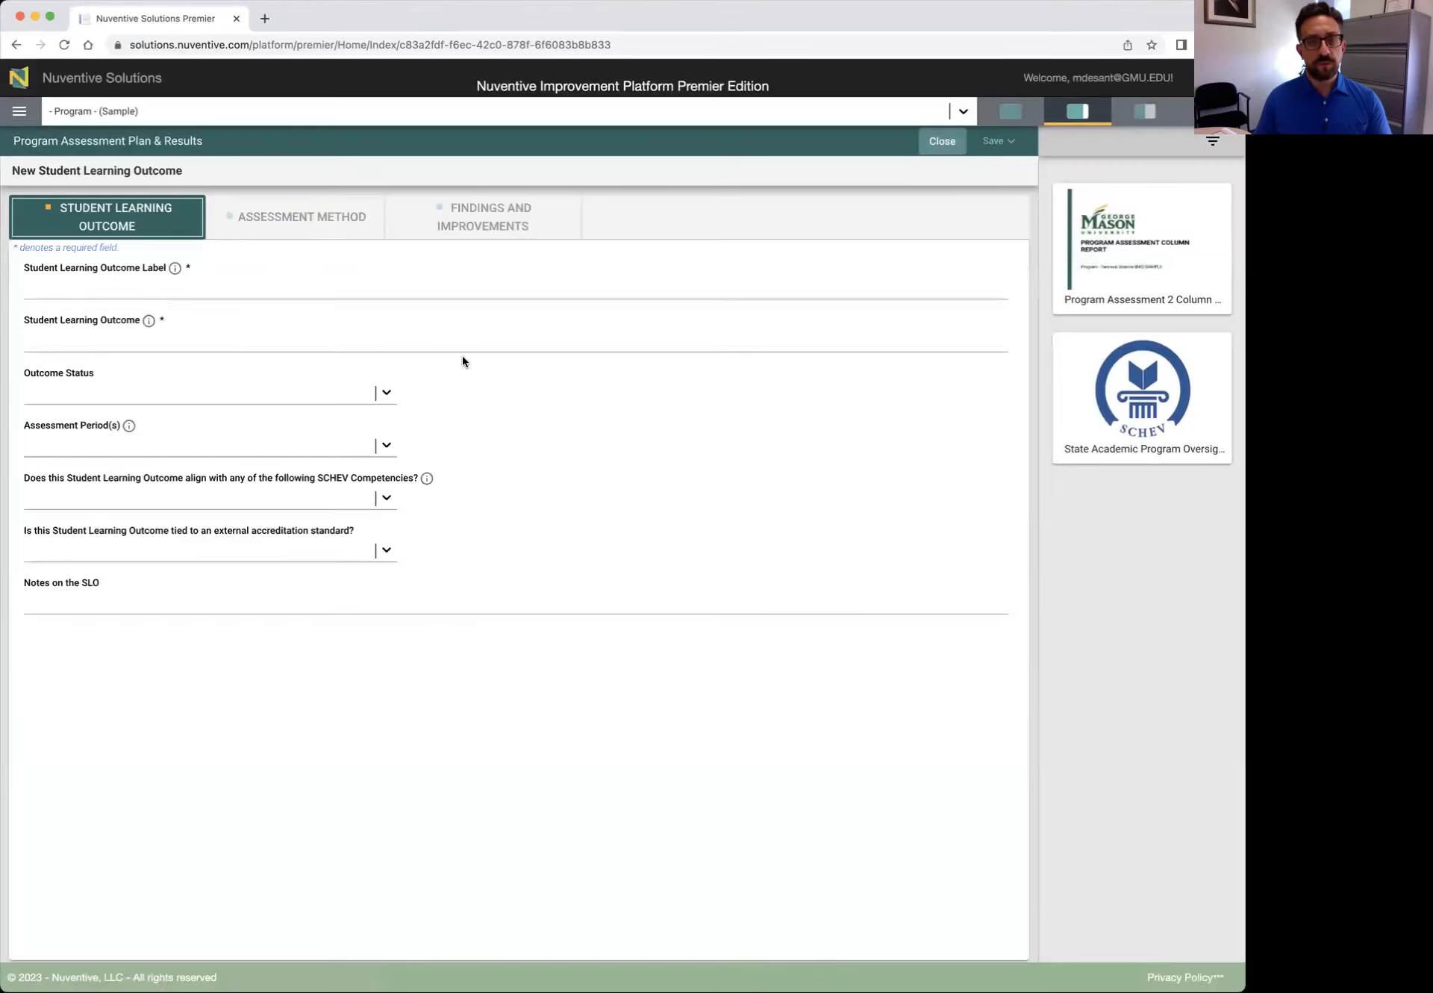
click(942, 141)
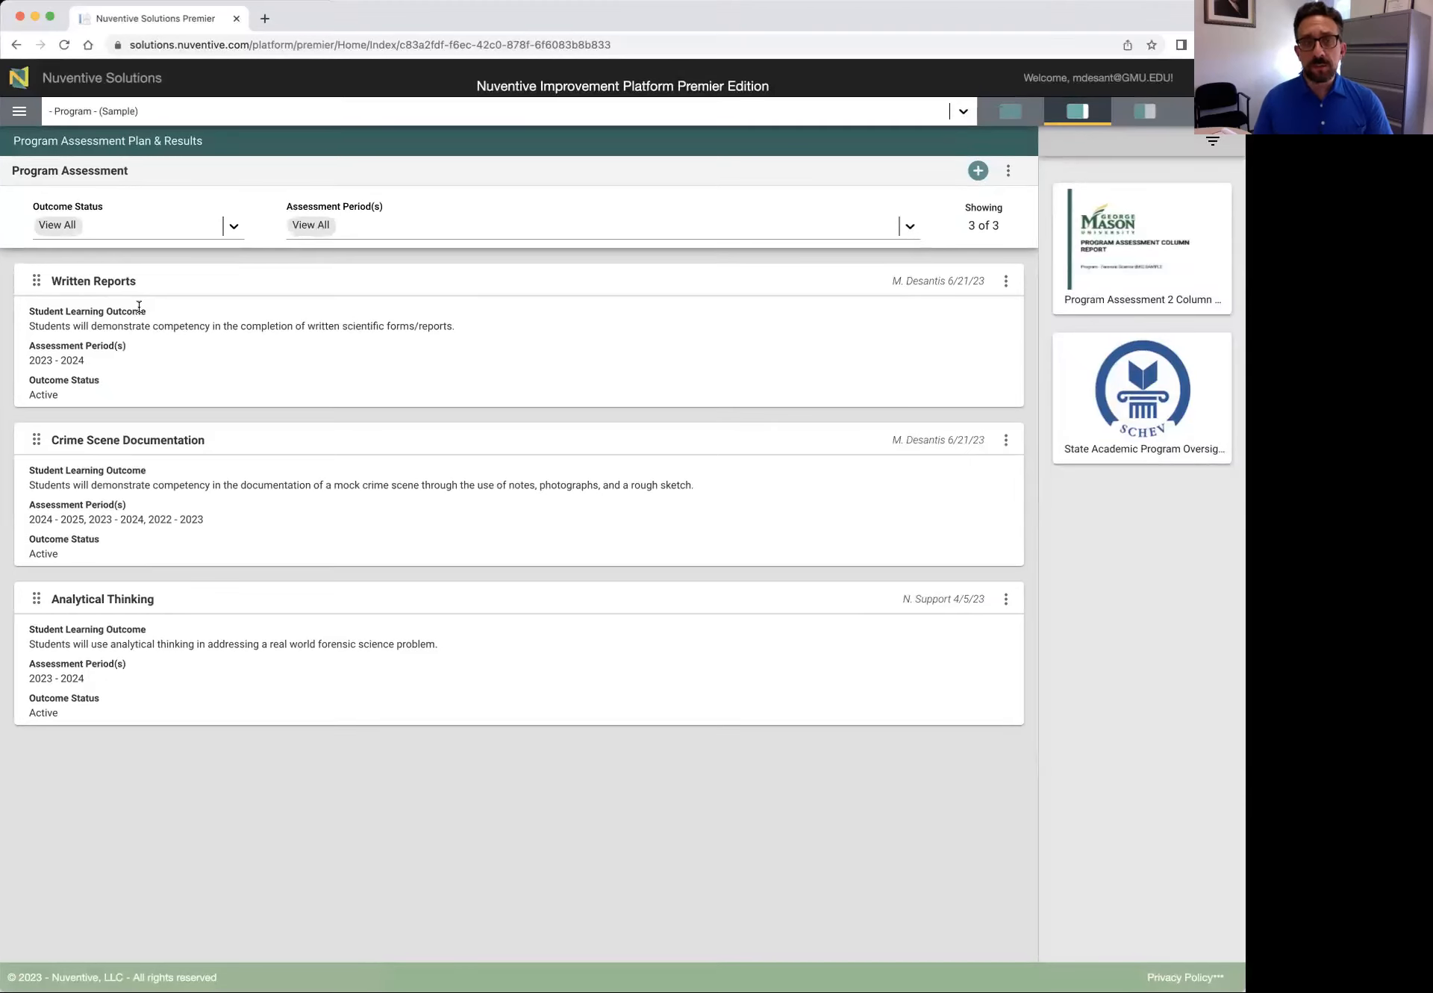
click(232, 225)
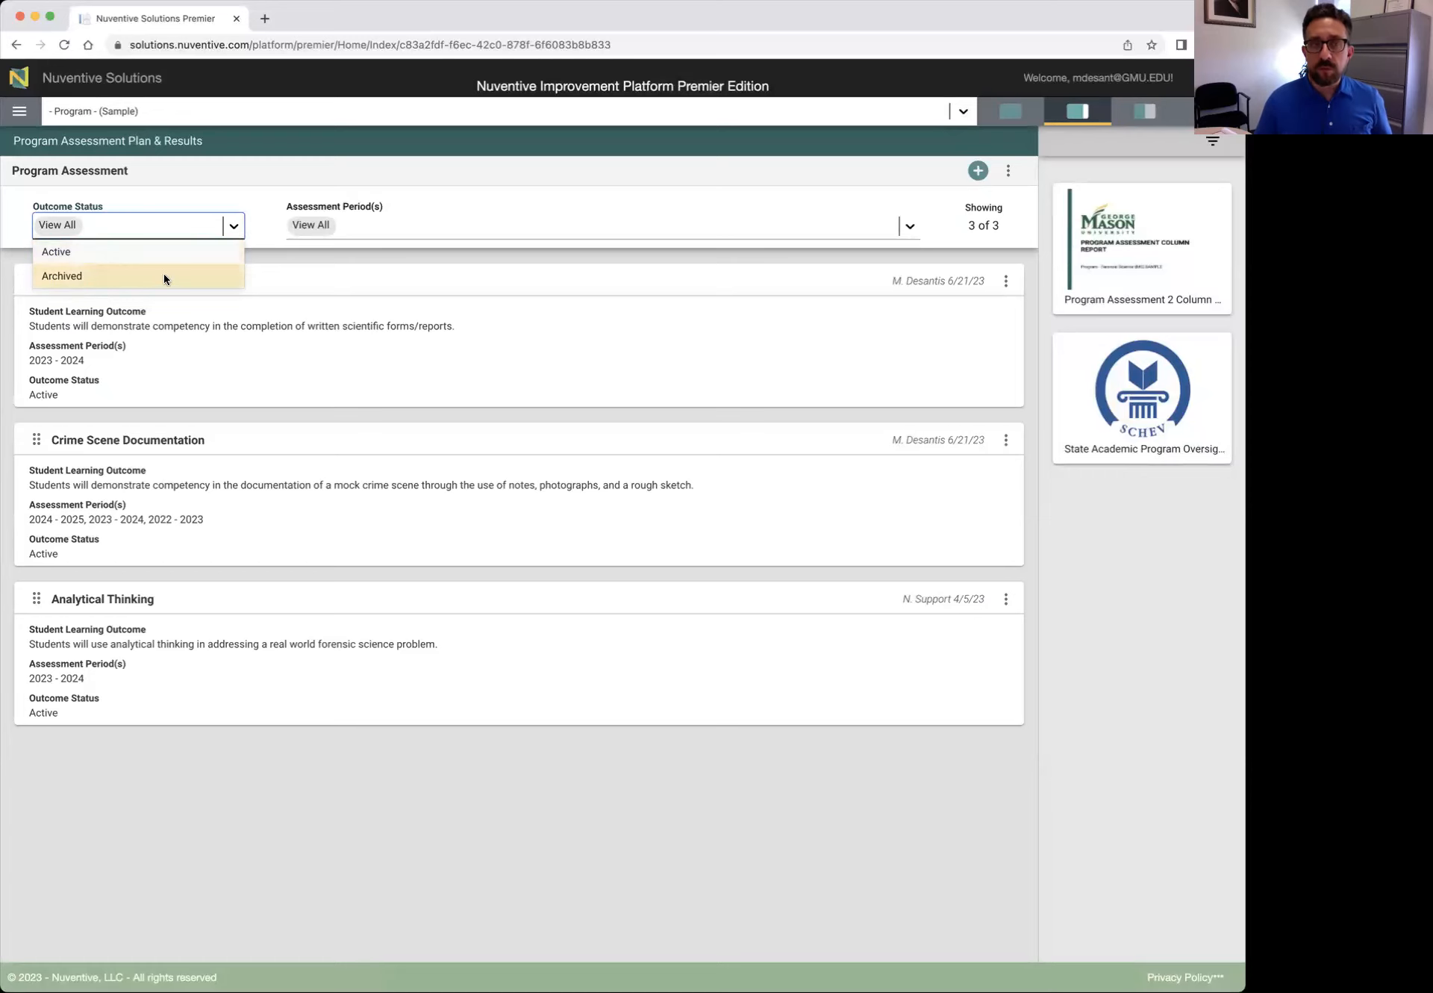
click(229, 226)
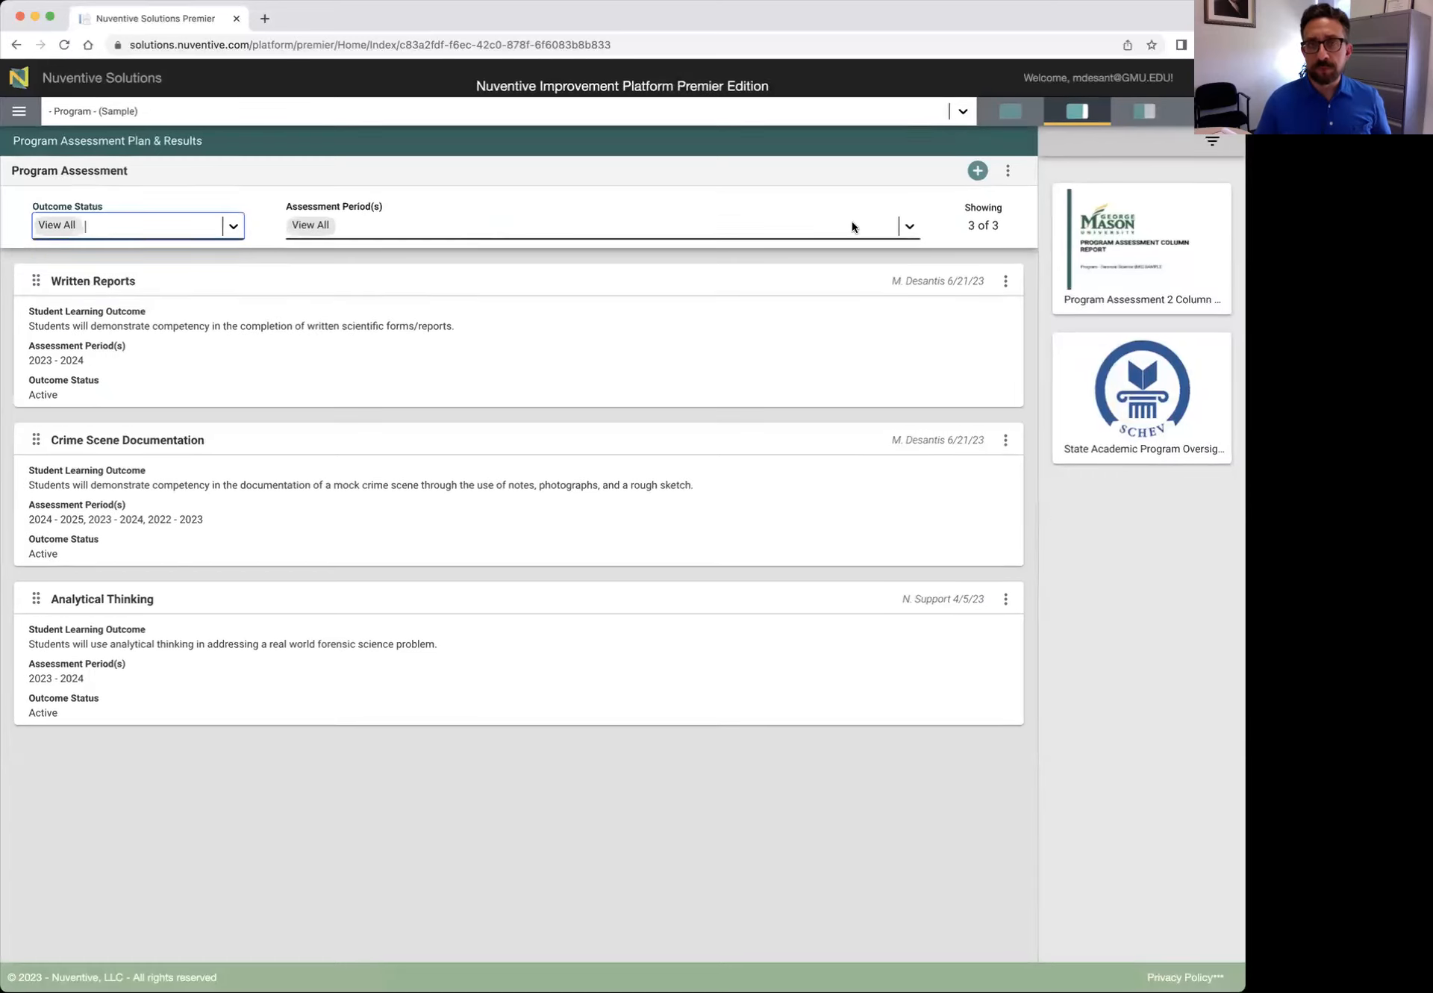
click(909, 227)
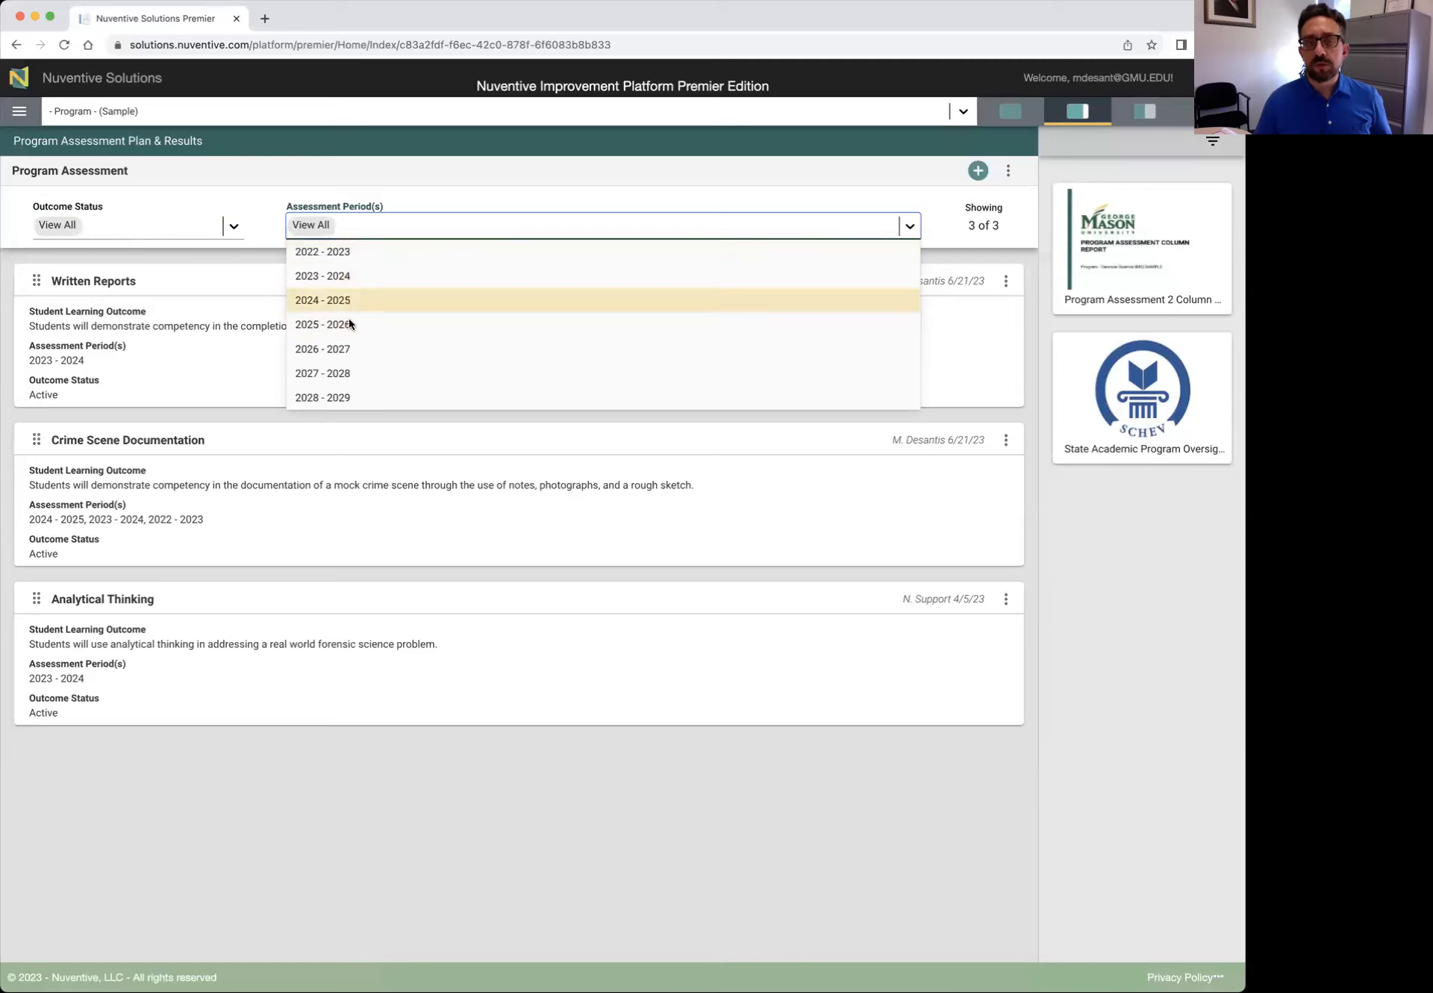
click(910, 226)
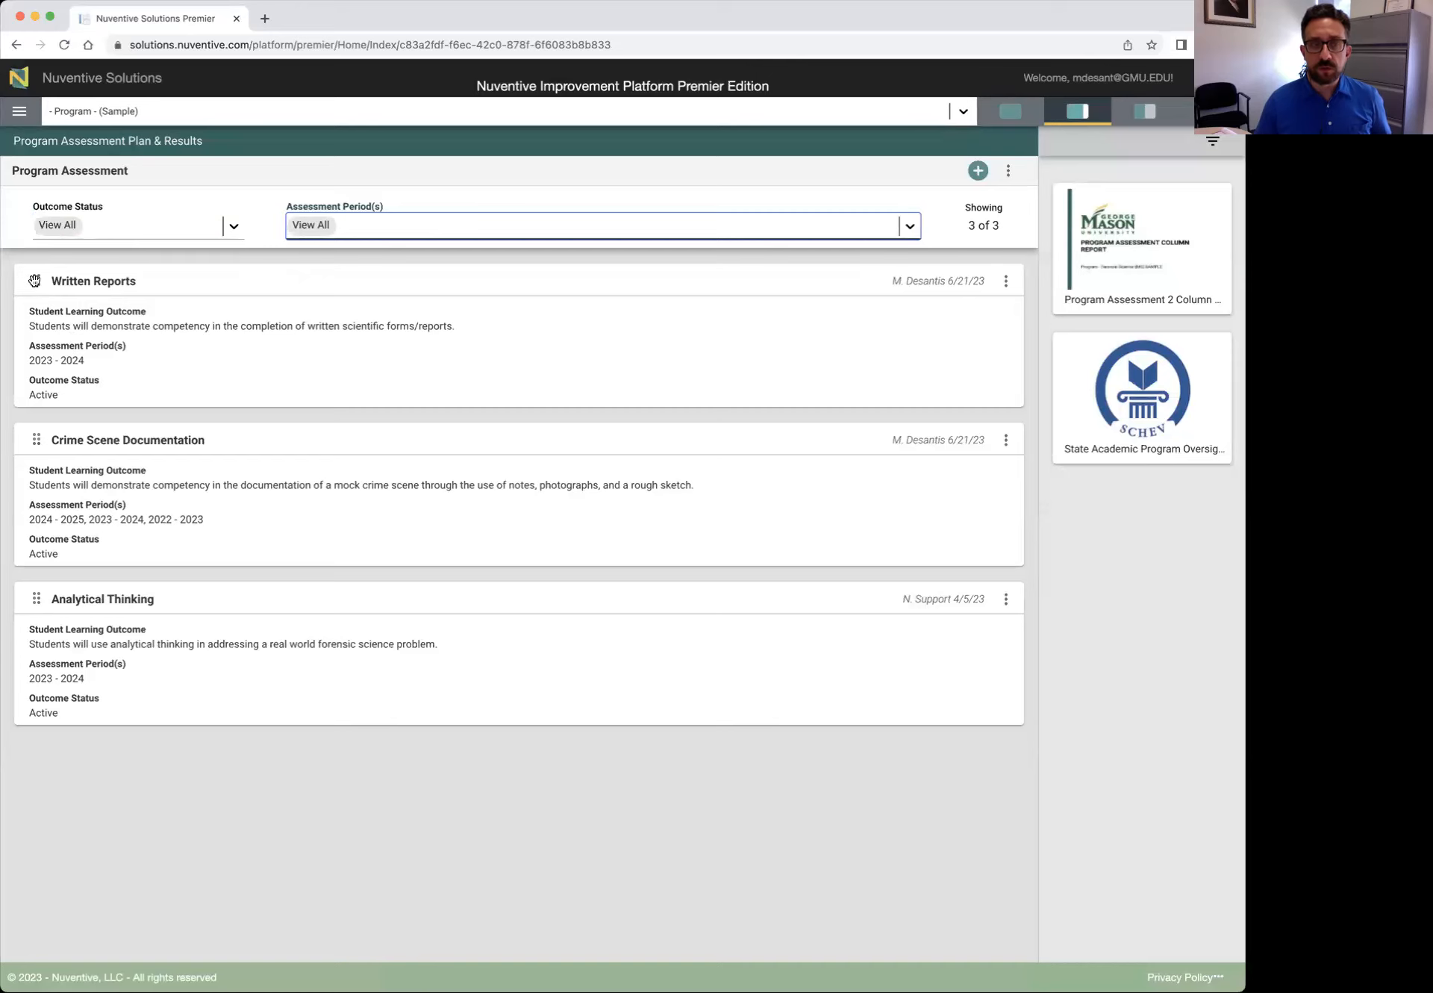
mouse_move(36, 279)
mouse_down()
mouse_move(45, 700)
mouse_move(40, 276)
mouse_up()
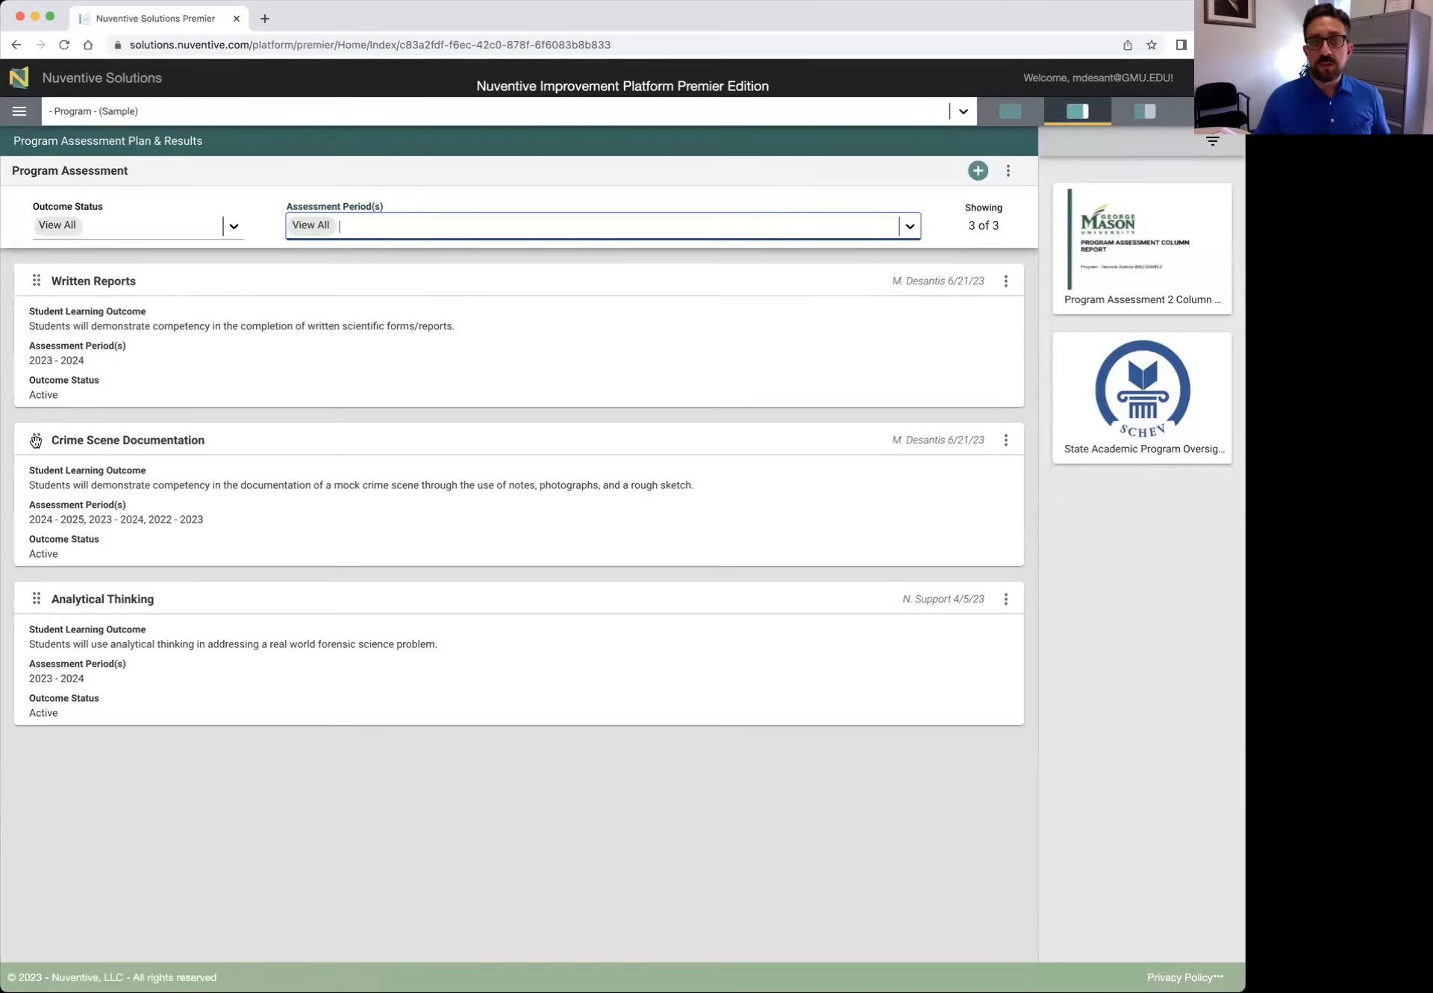
mouse_move(35, 441)
mouse_down()
mouse_move(31, 302)
mouse_move(33, 470)
mouse_up()
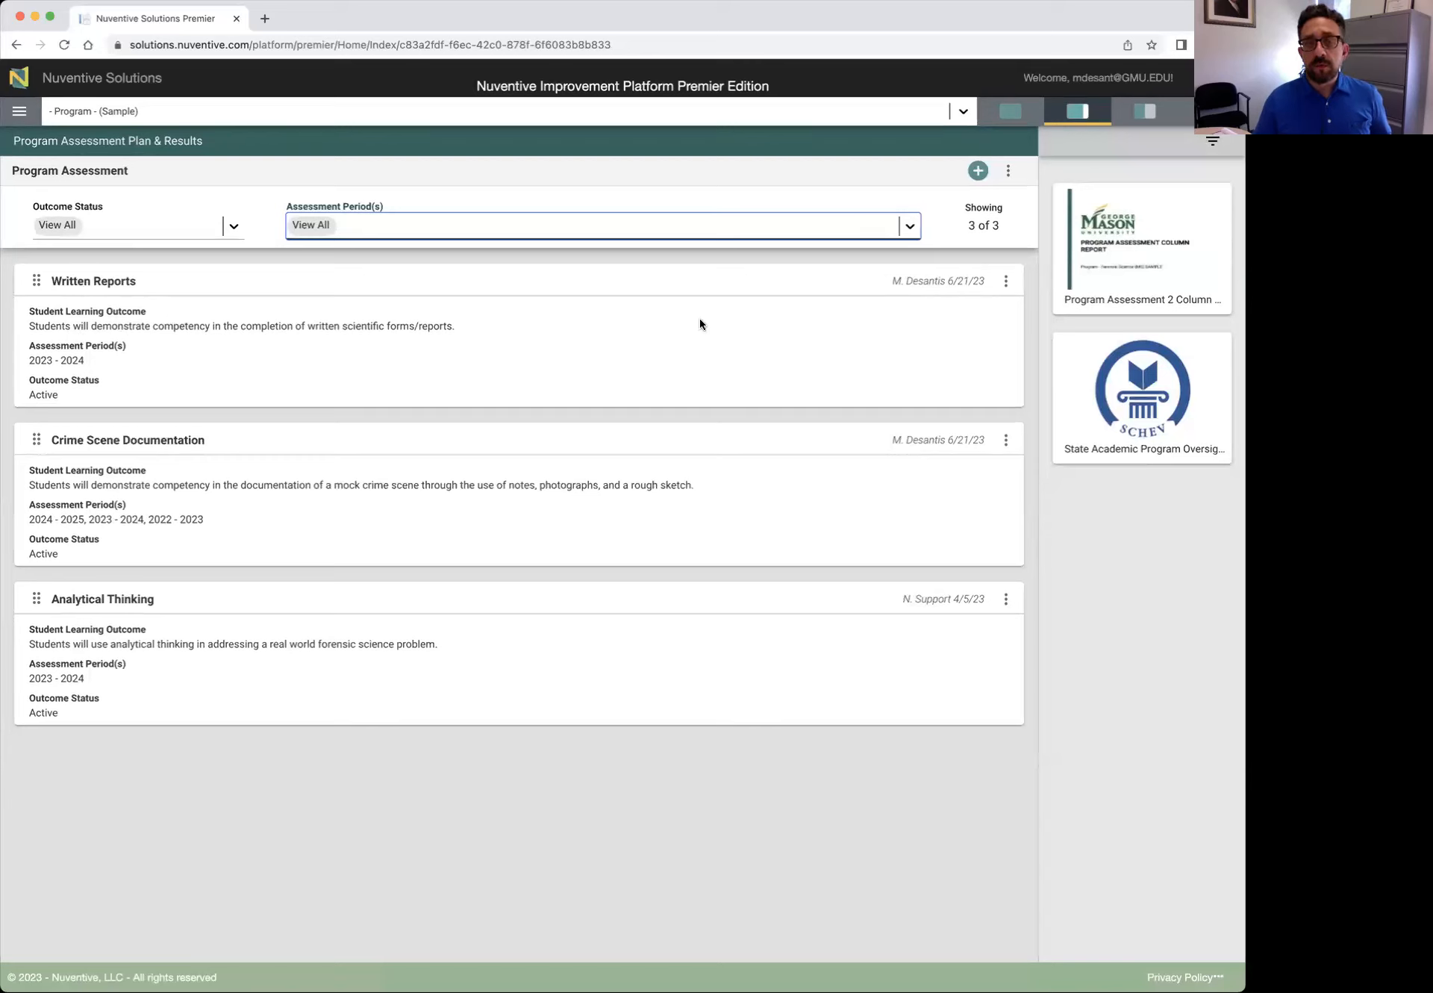
Open the Written Reports outcome and review the guidance for its label and learning outcome statement
click(1006, 284)
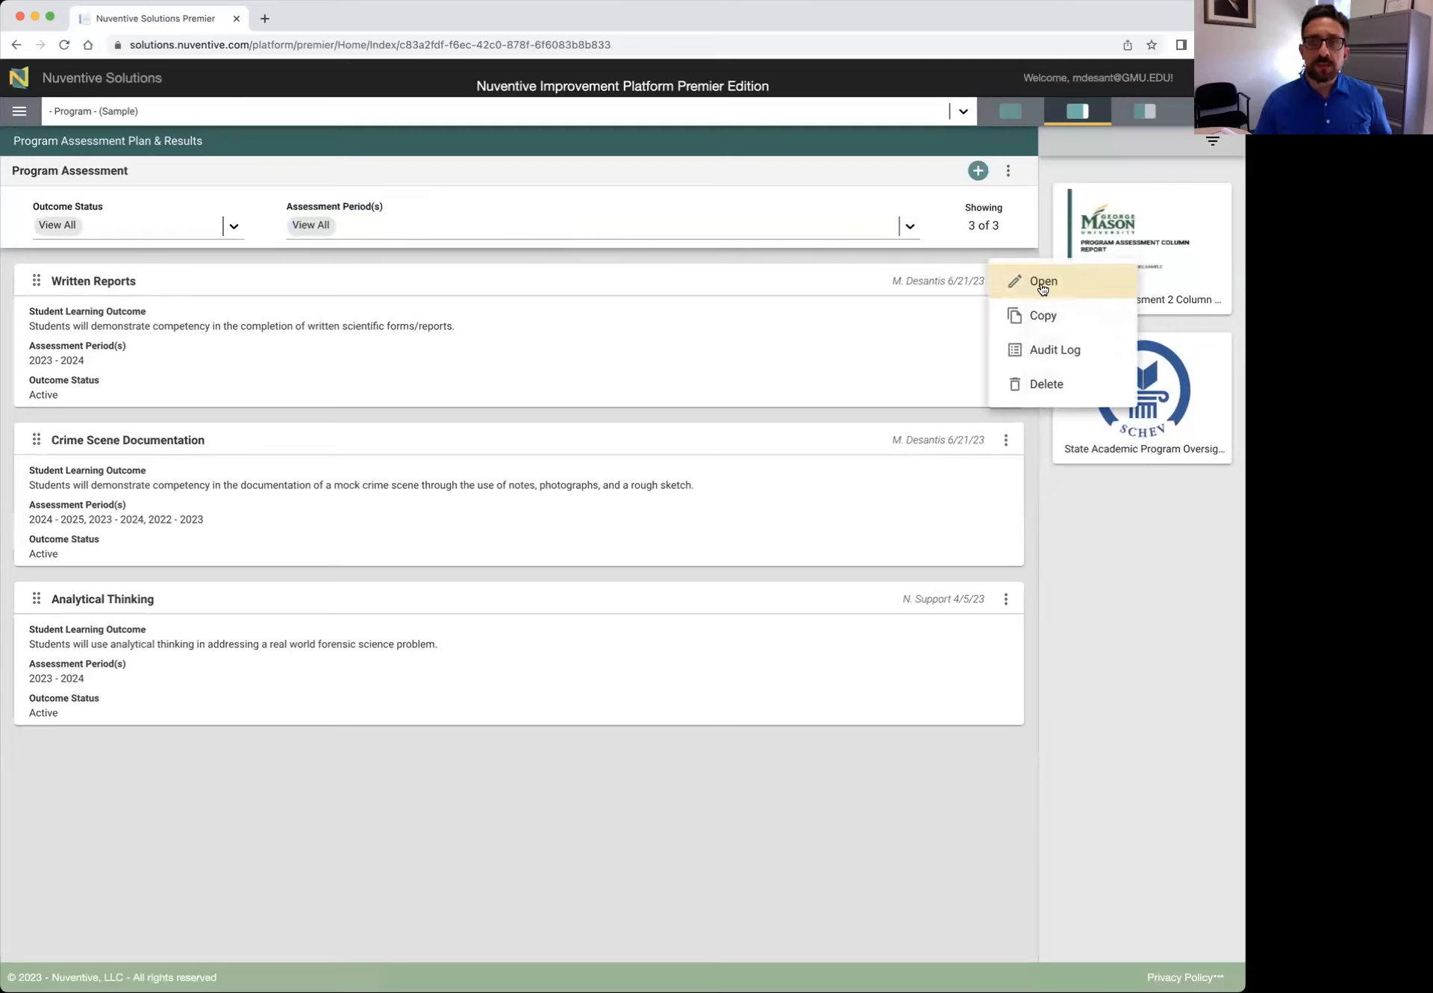
click(1041, 282)
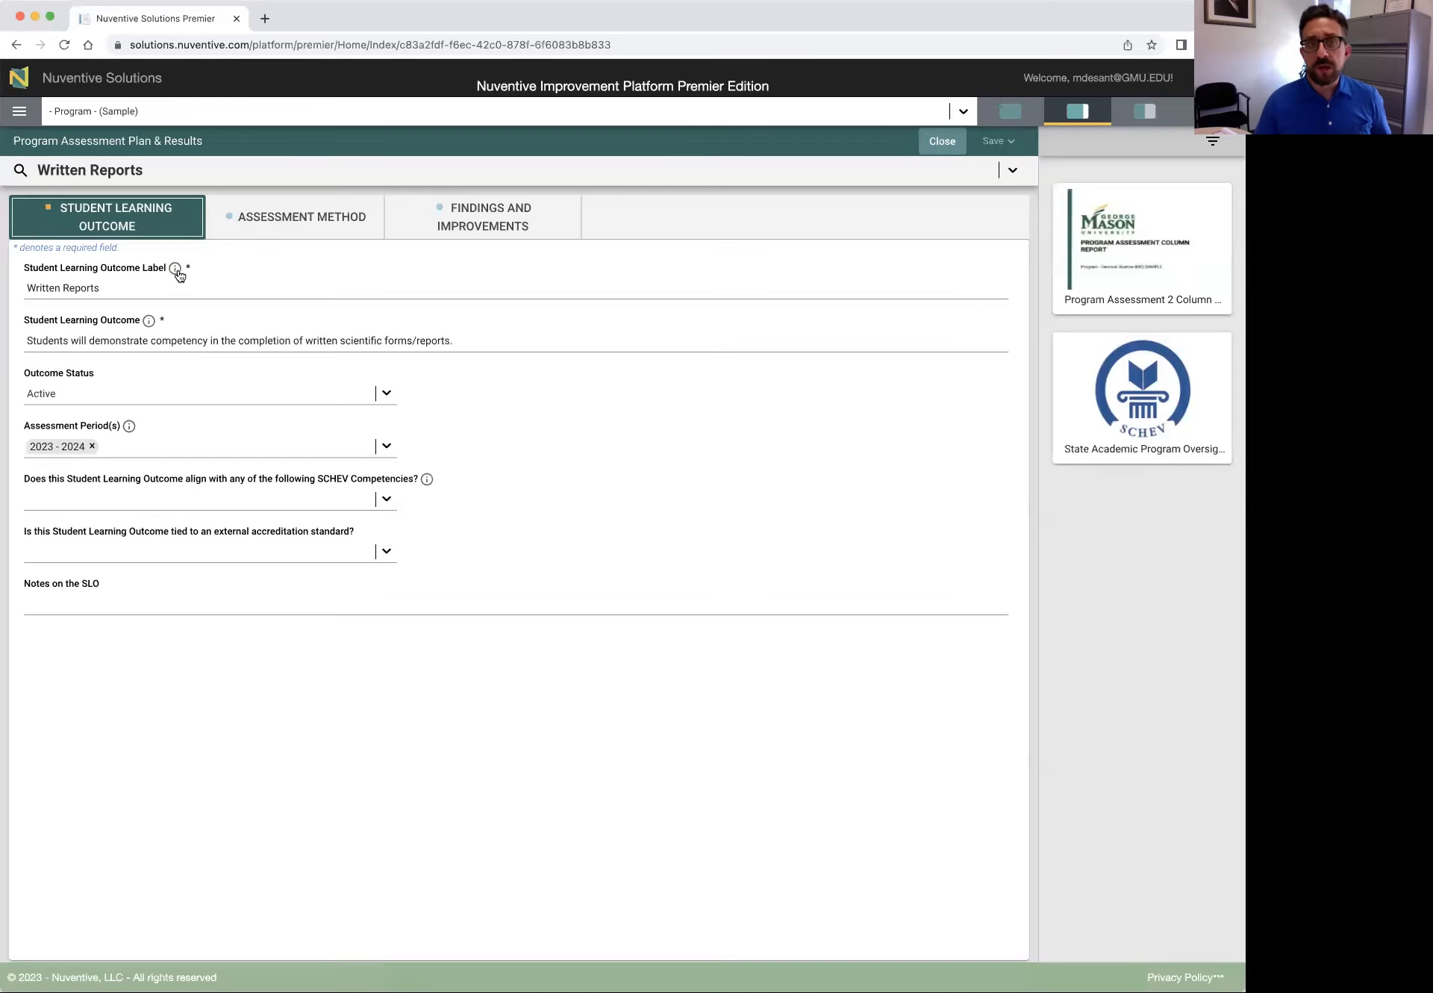
click(101, 288)
click(72, 337)
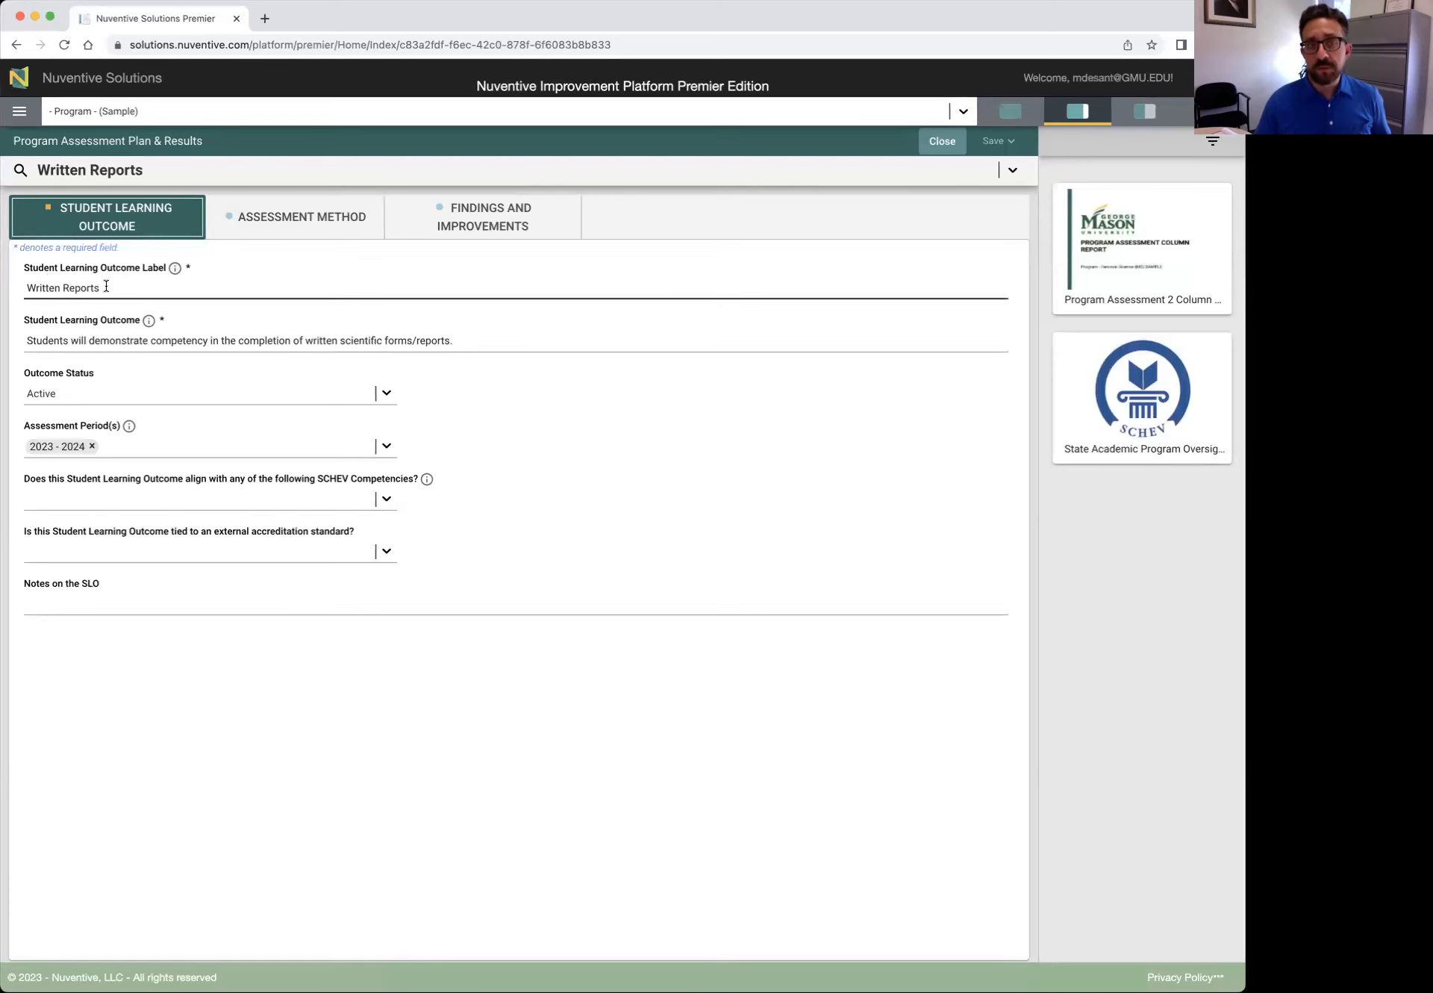
click(174, 267)
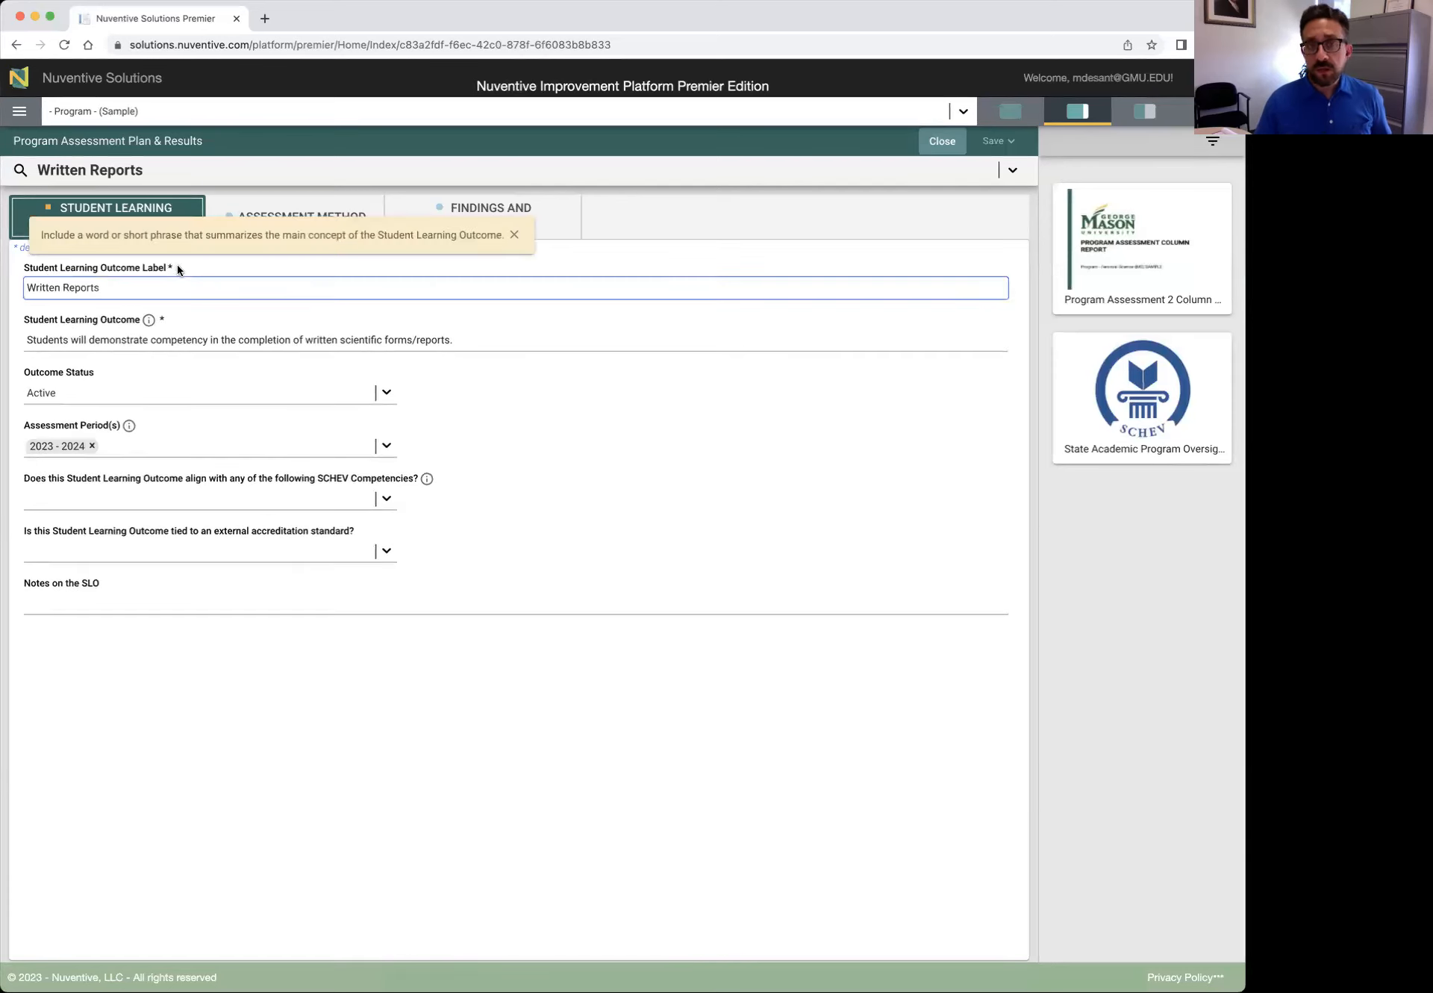
click(514, 236)
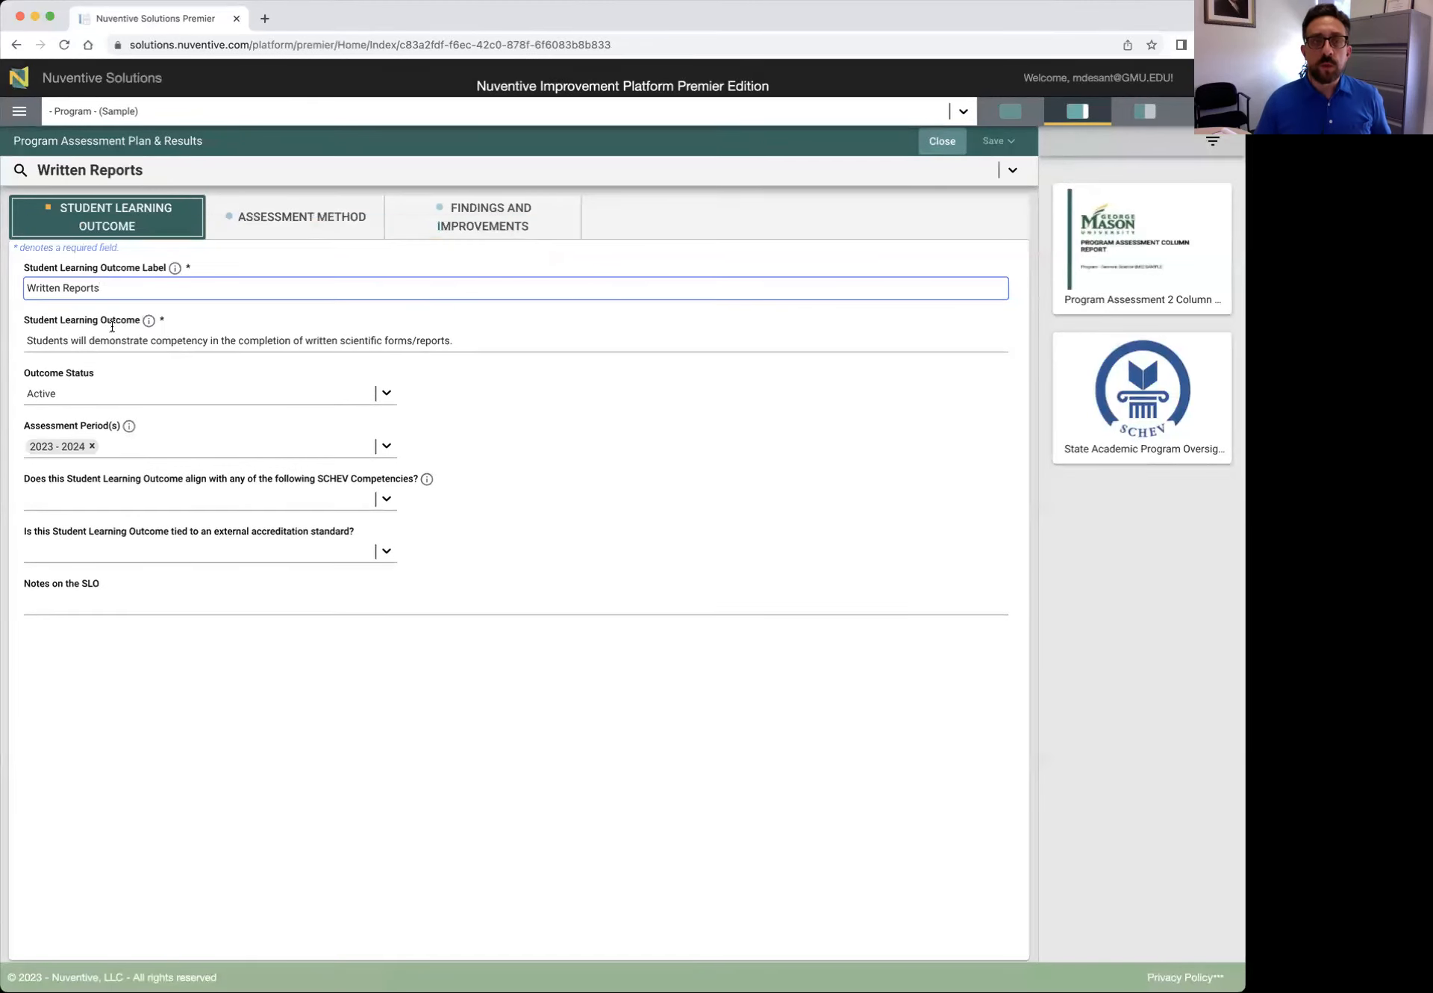
click(149, 321)
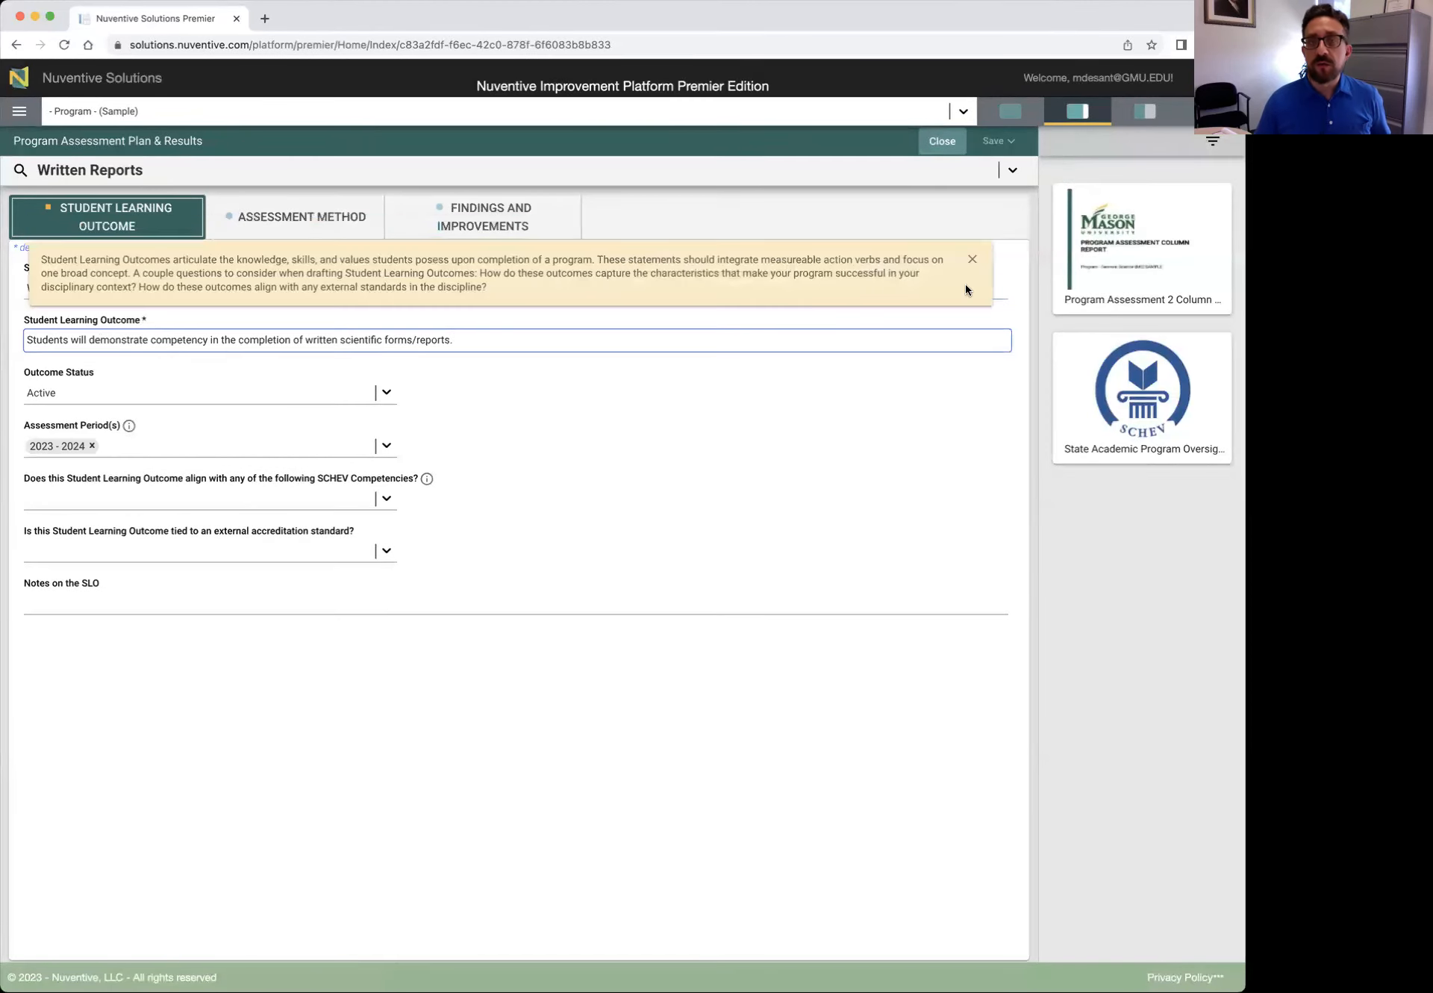
click(970, 258)
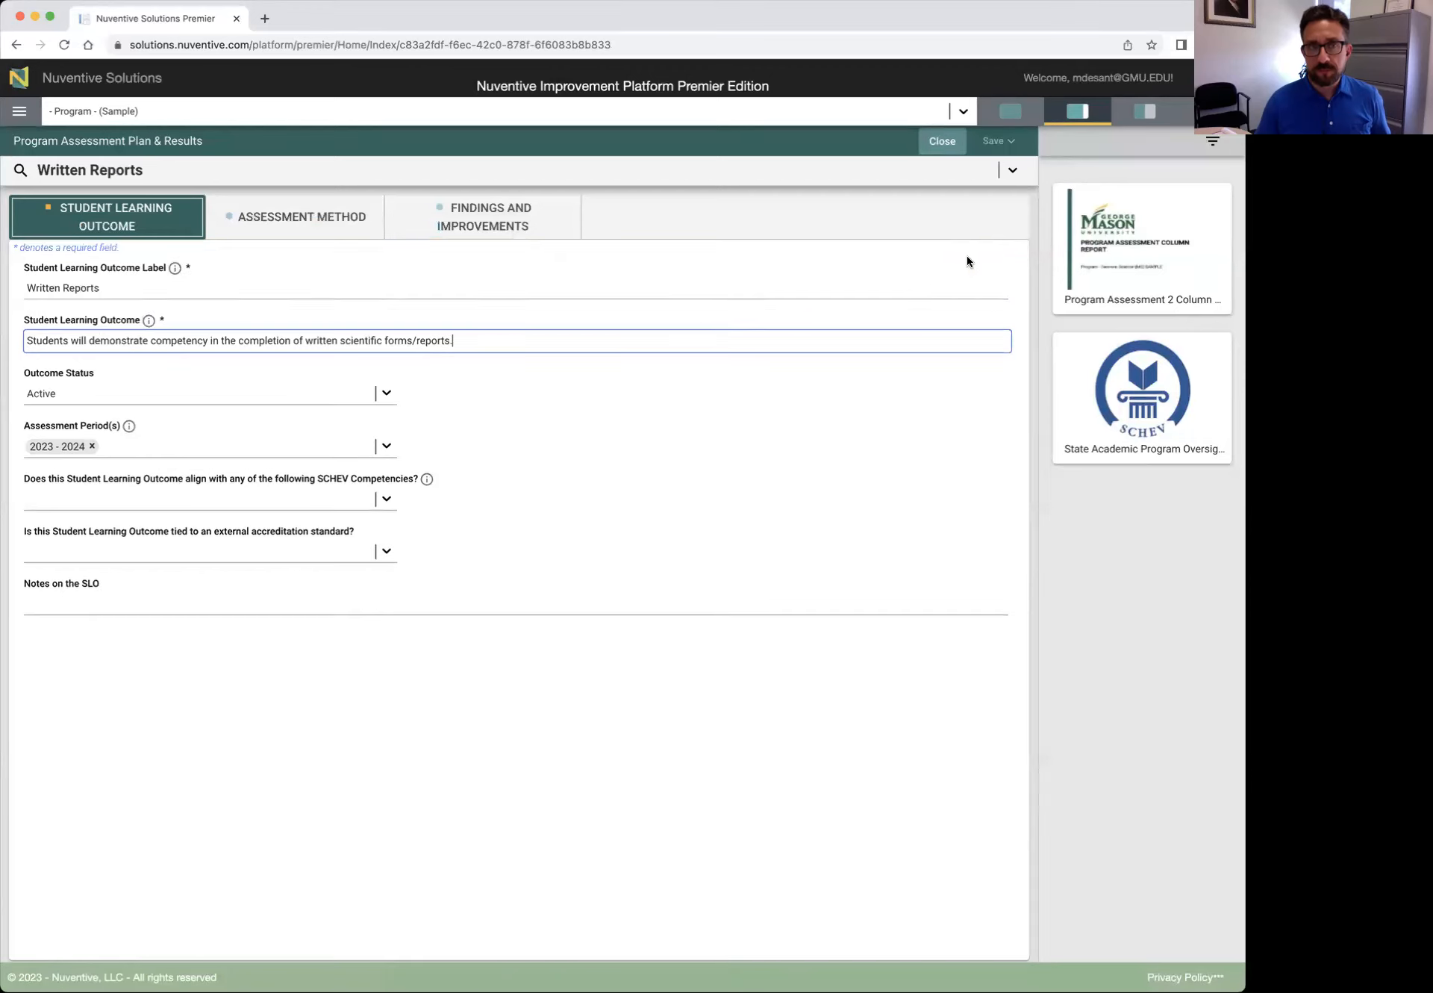
Keep the status Active, adding then removing 2022 - 2023 so only 2023 - 2024 remains
click(387, 393)
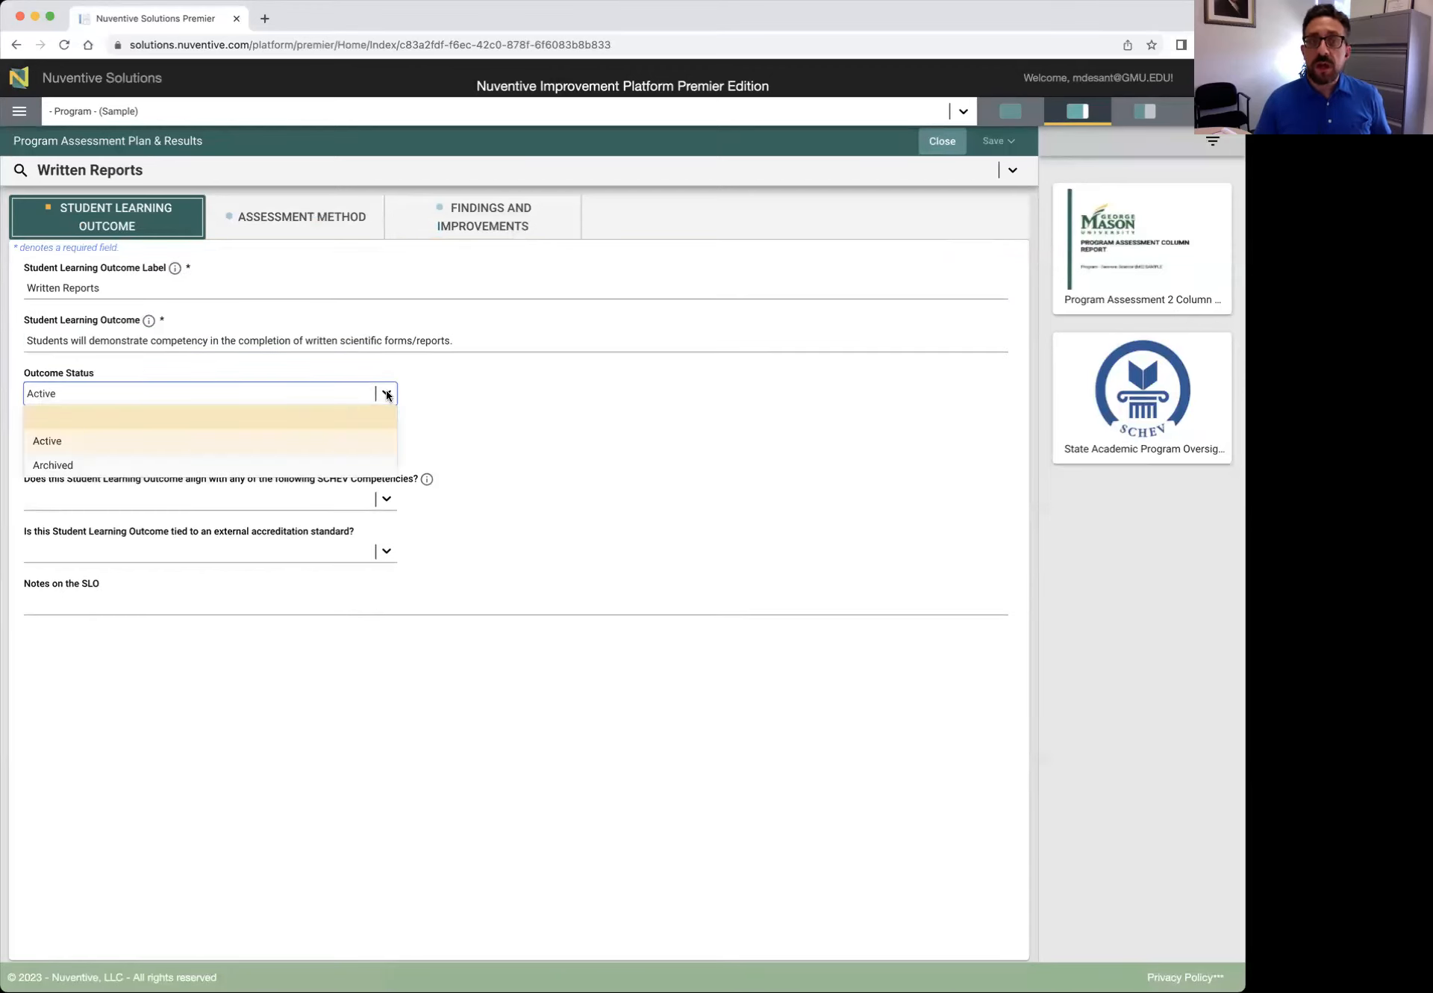
click(110, 442)
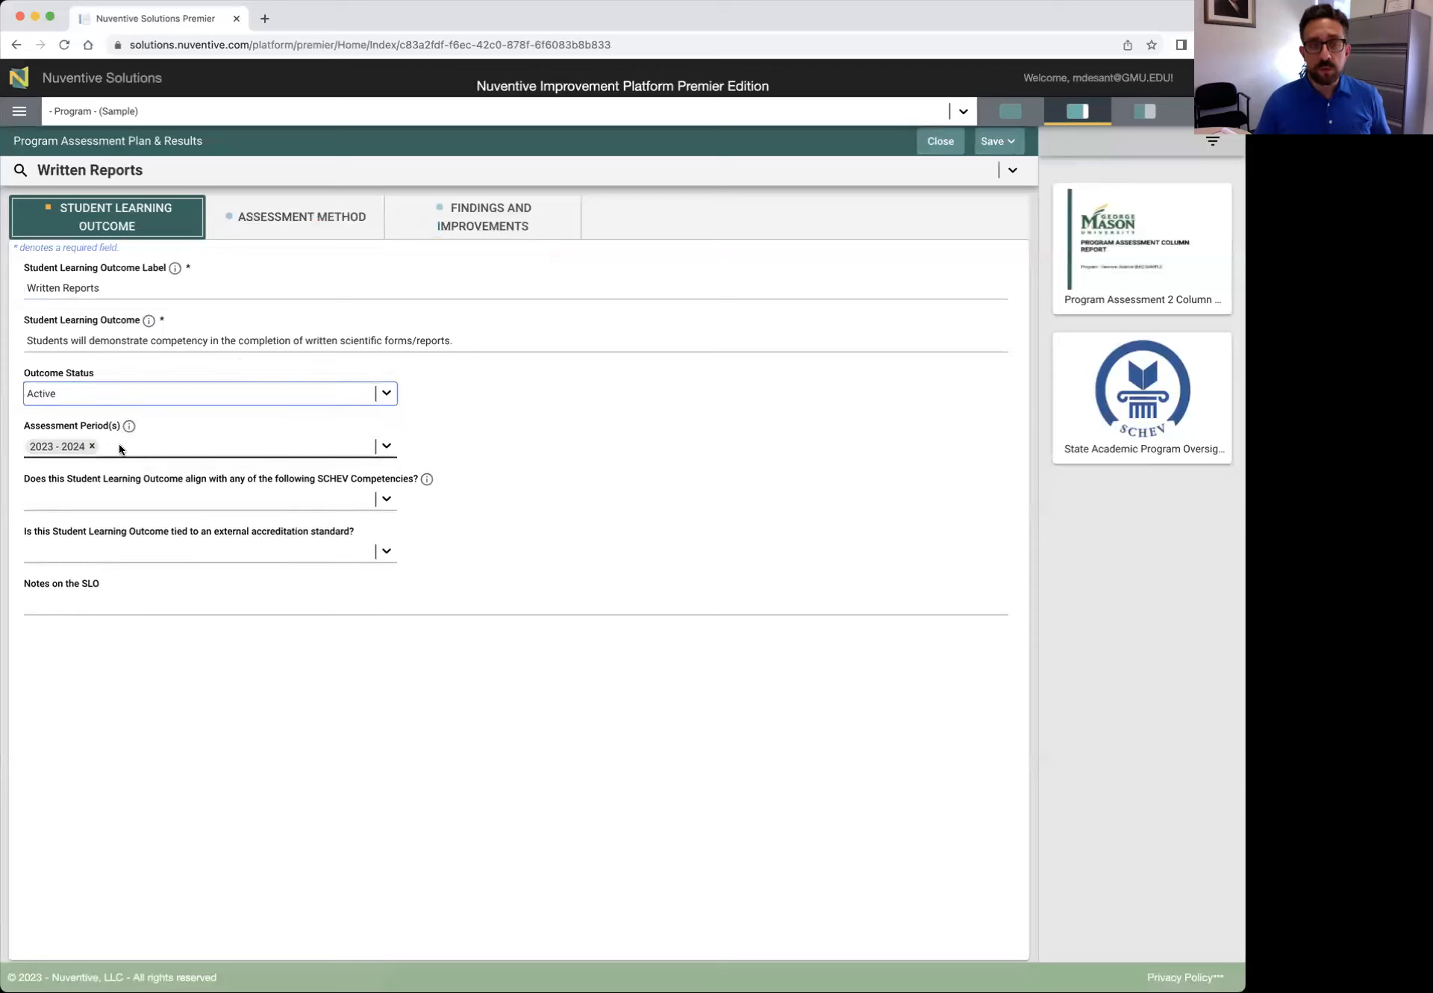
click(125, 443)
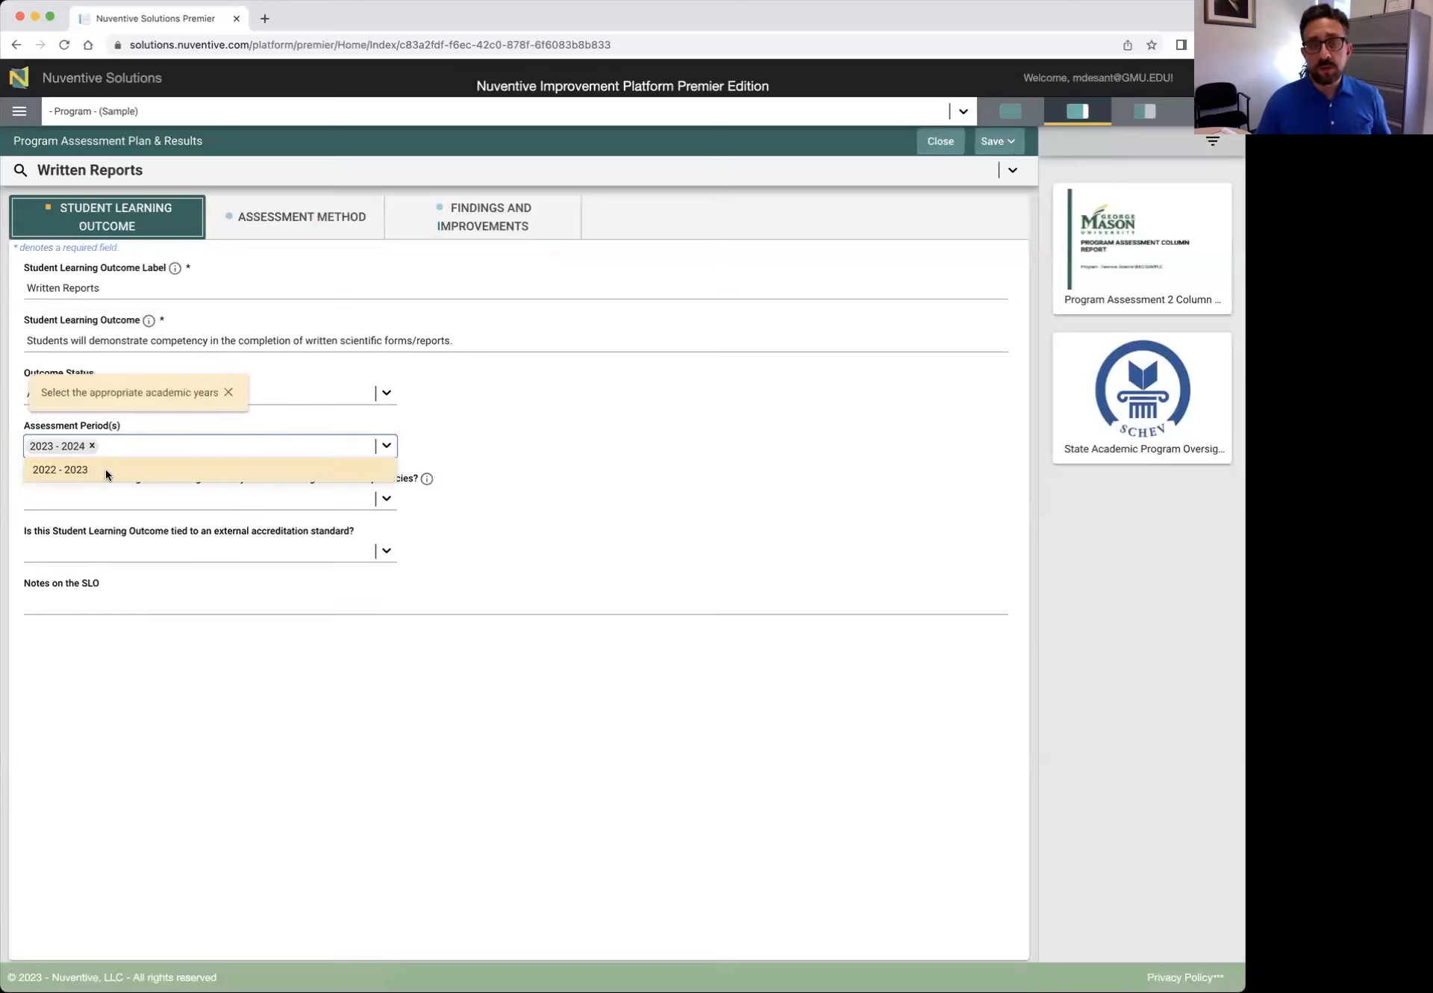
click(105, 469)
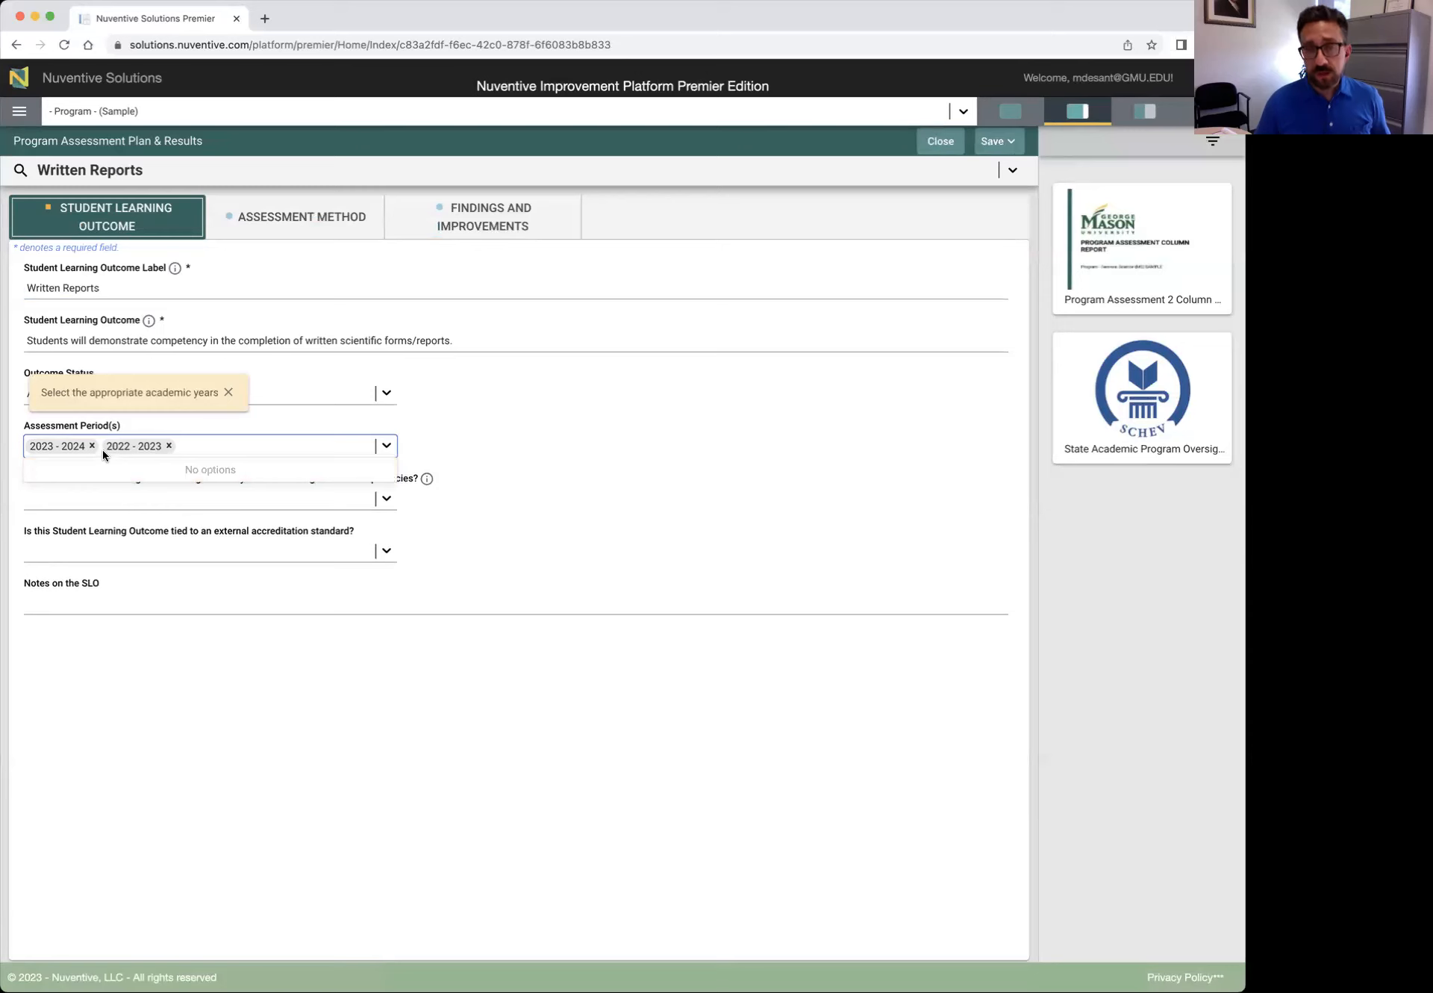
click(168, 445)
click(227, 391)
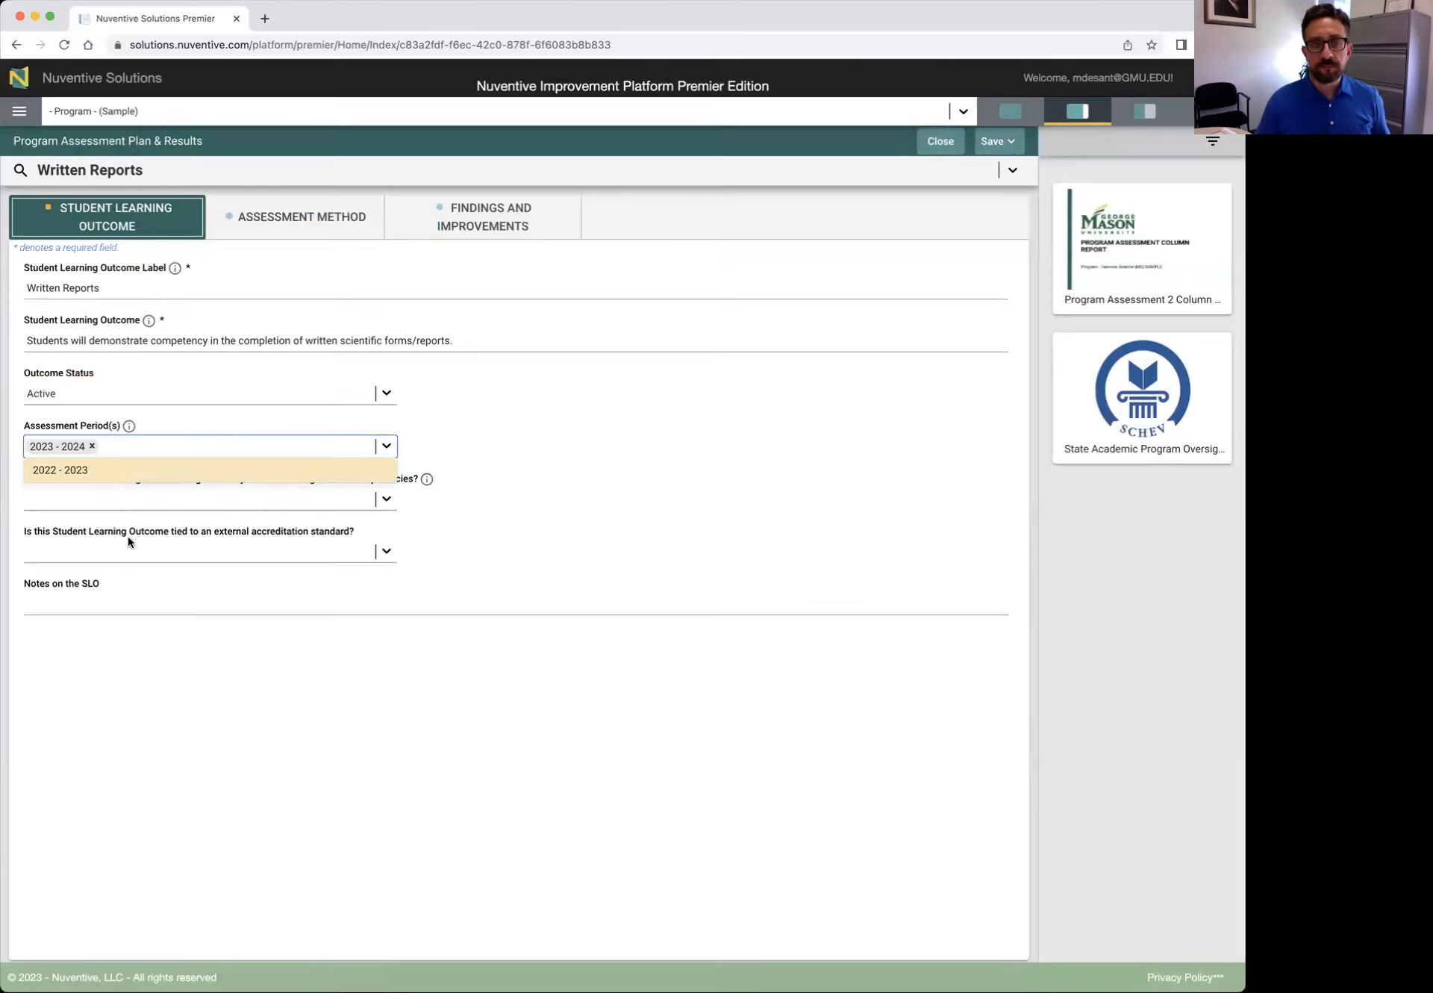
click(541, 511)
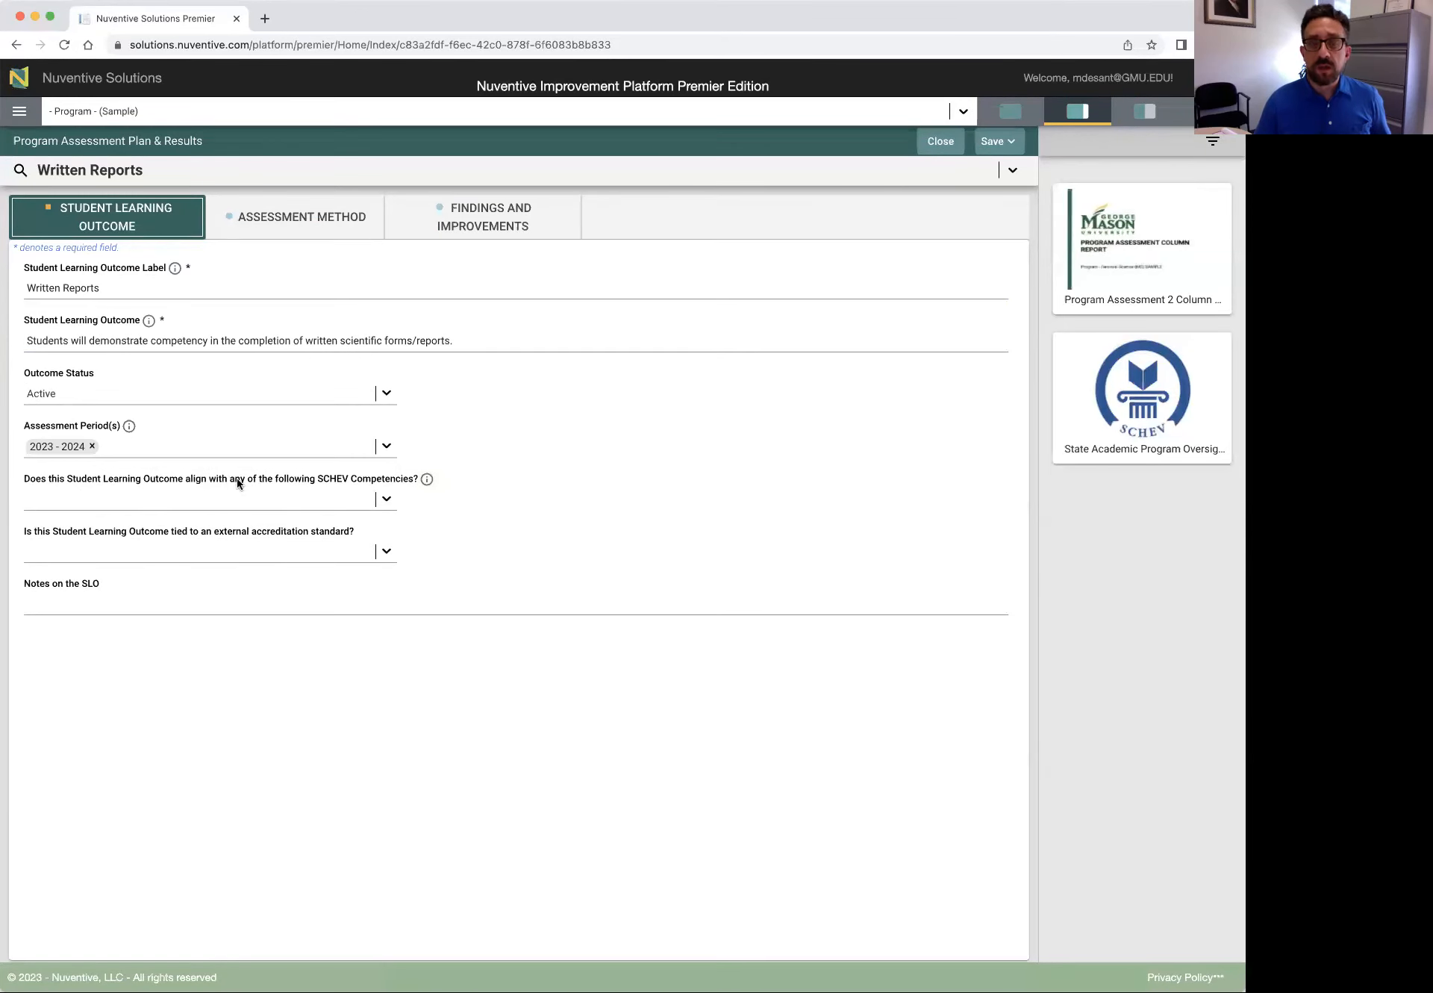
click(387, 499)
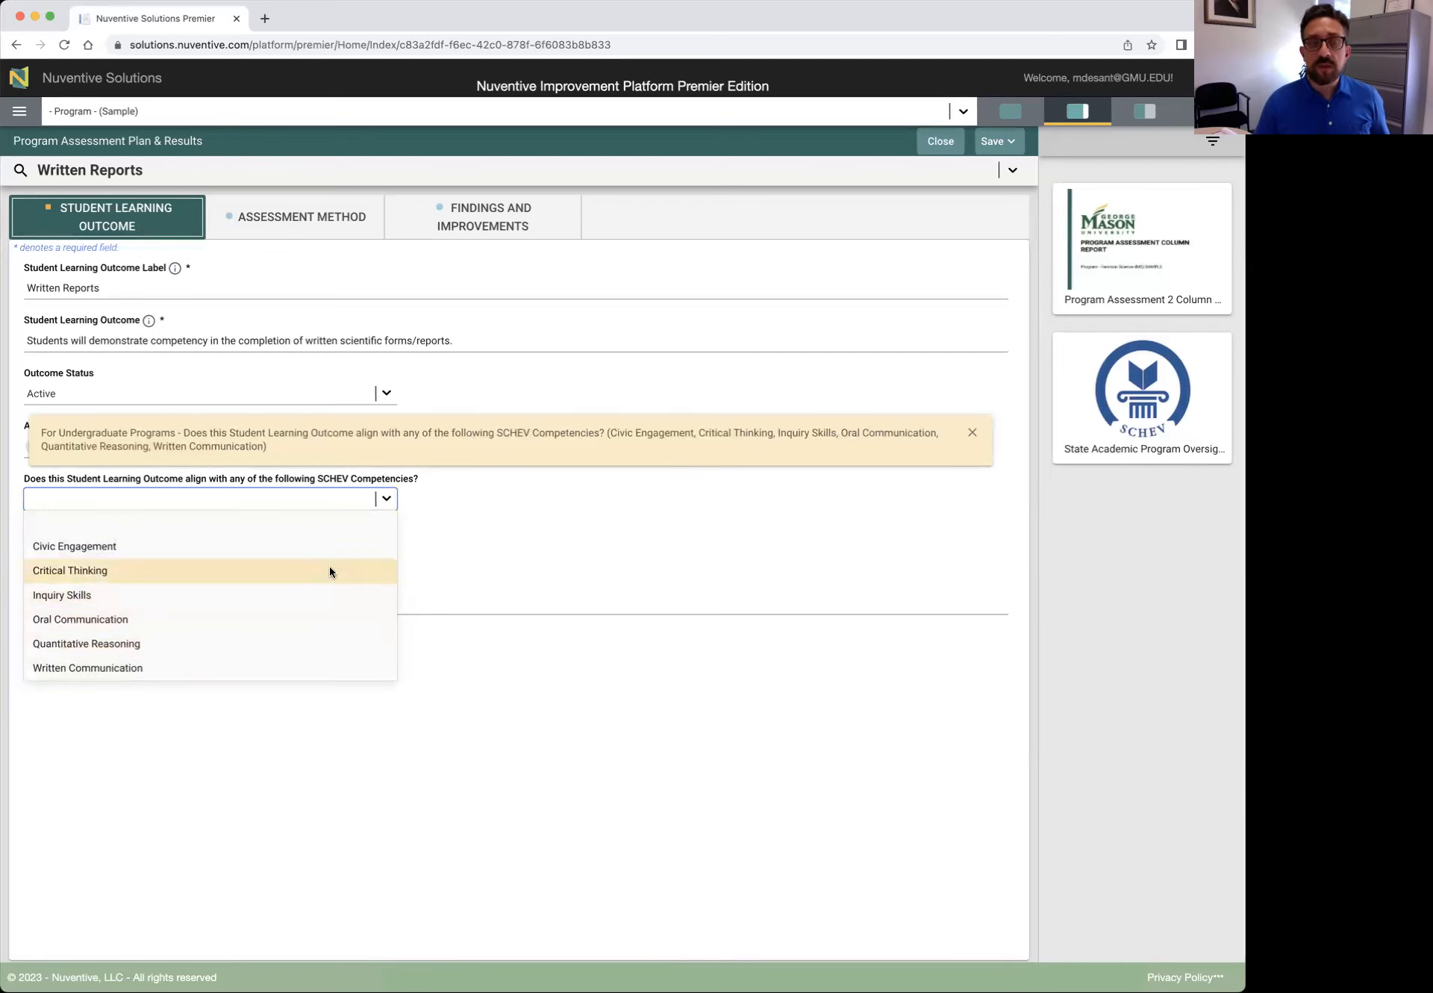
click(386, 496)
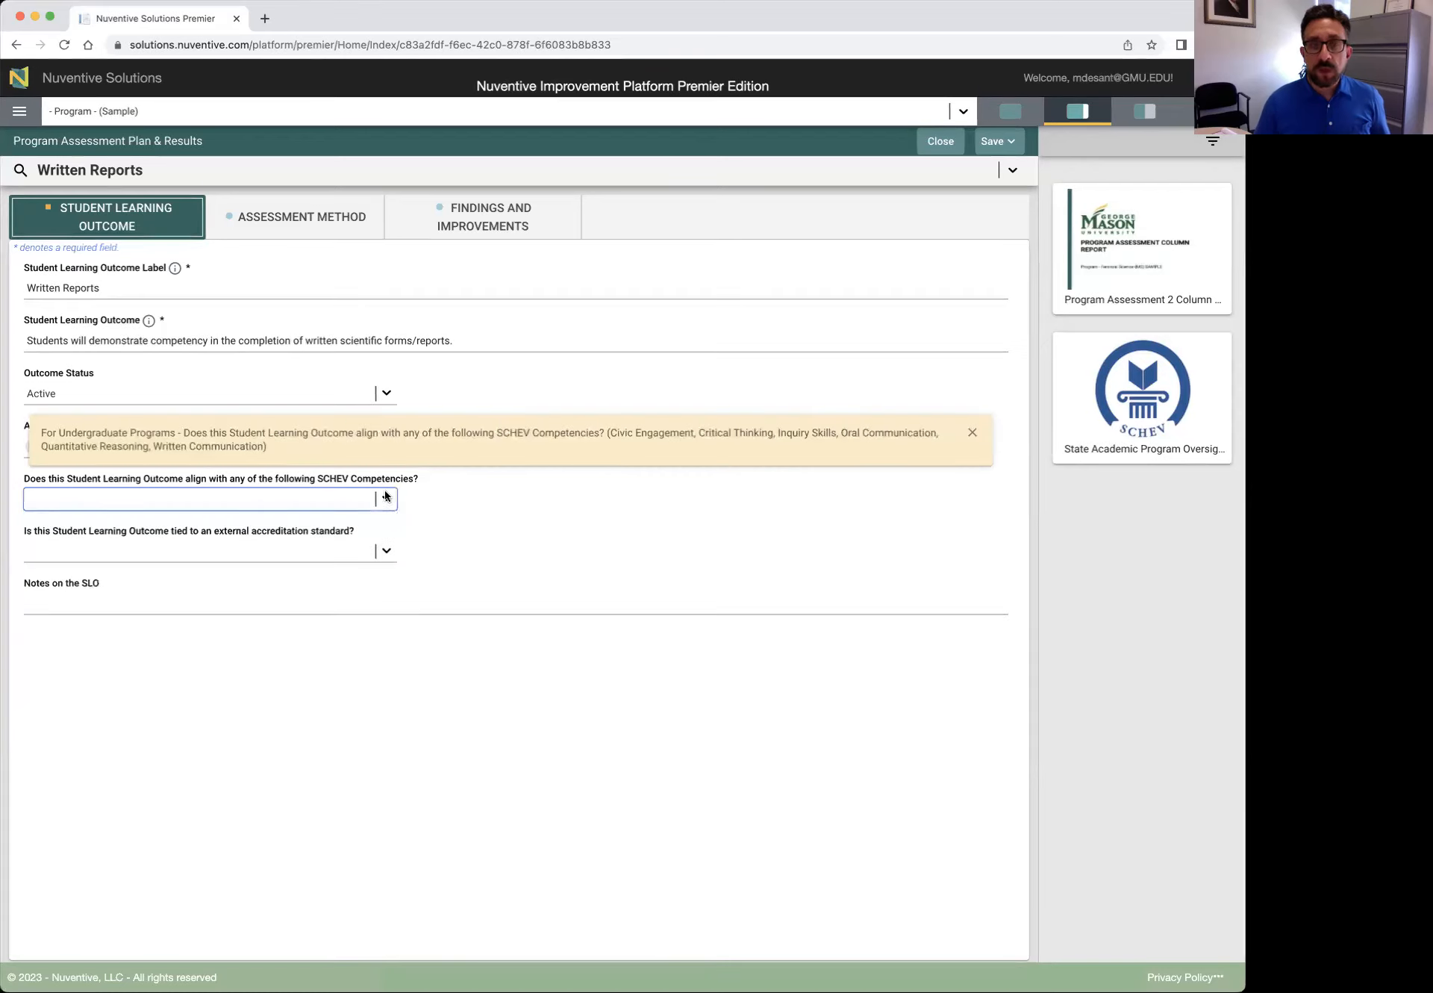
click(470, 500)
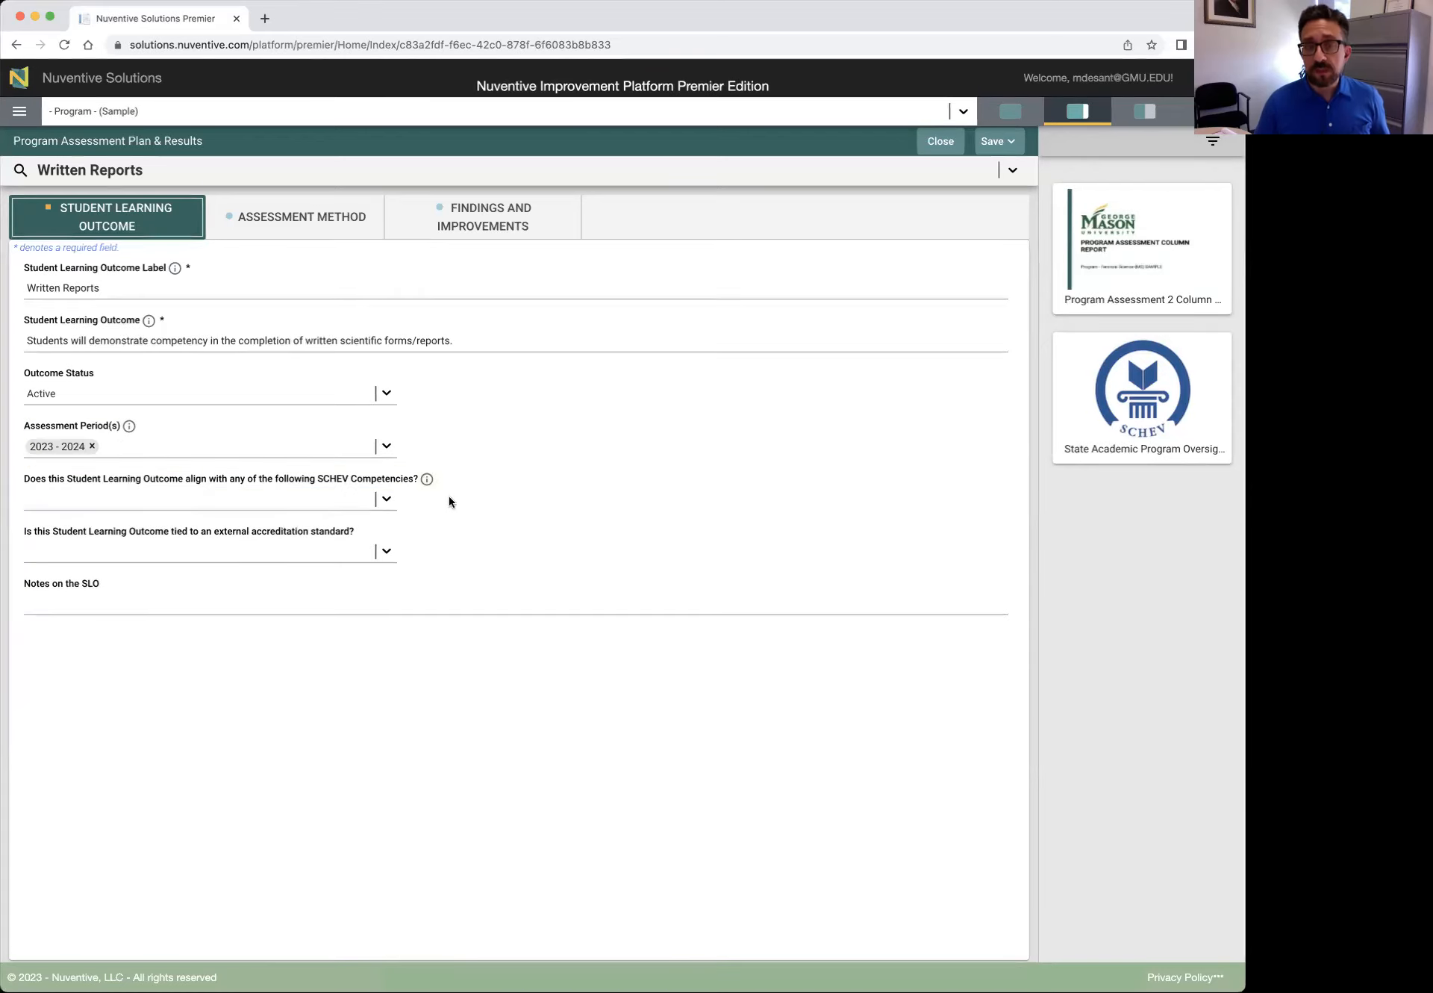
click(384, 496)
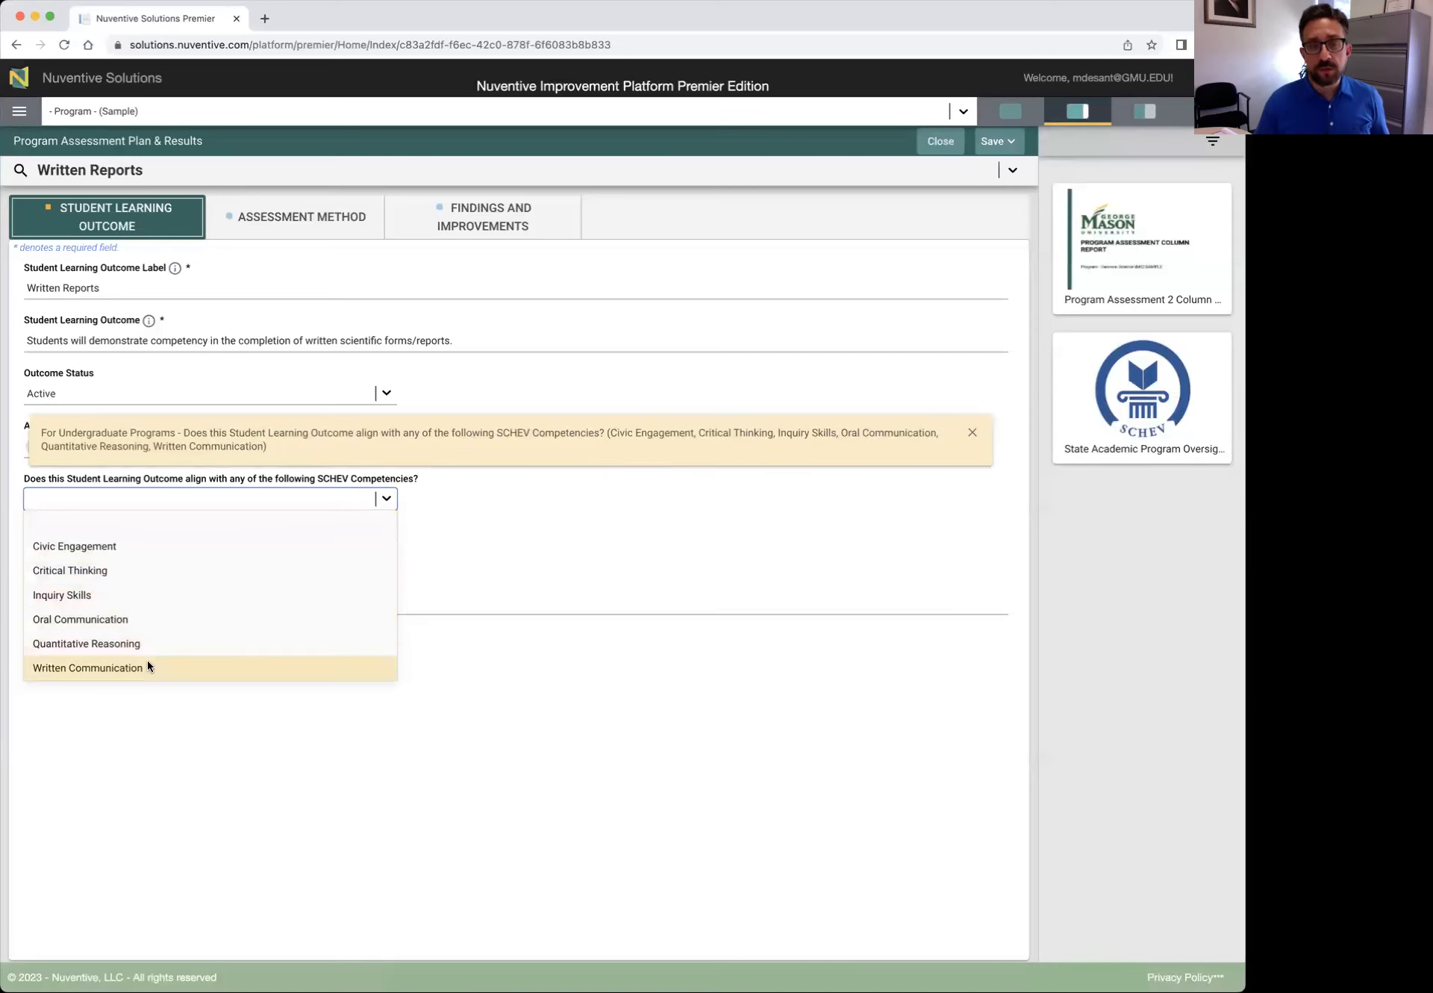
click(475, 498)
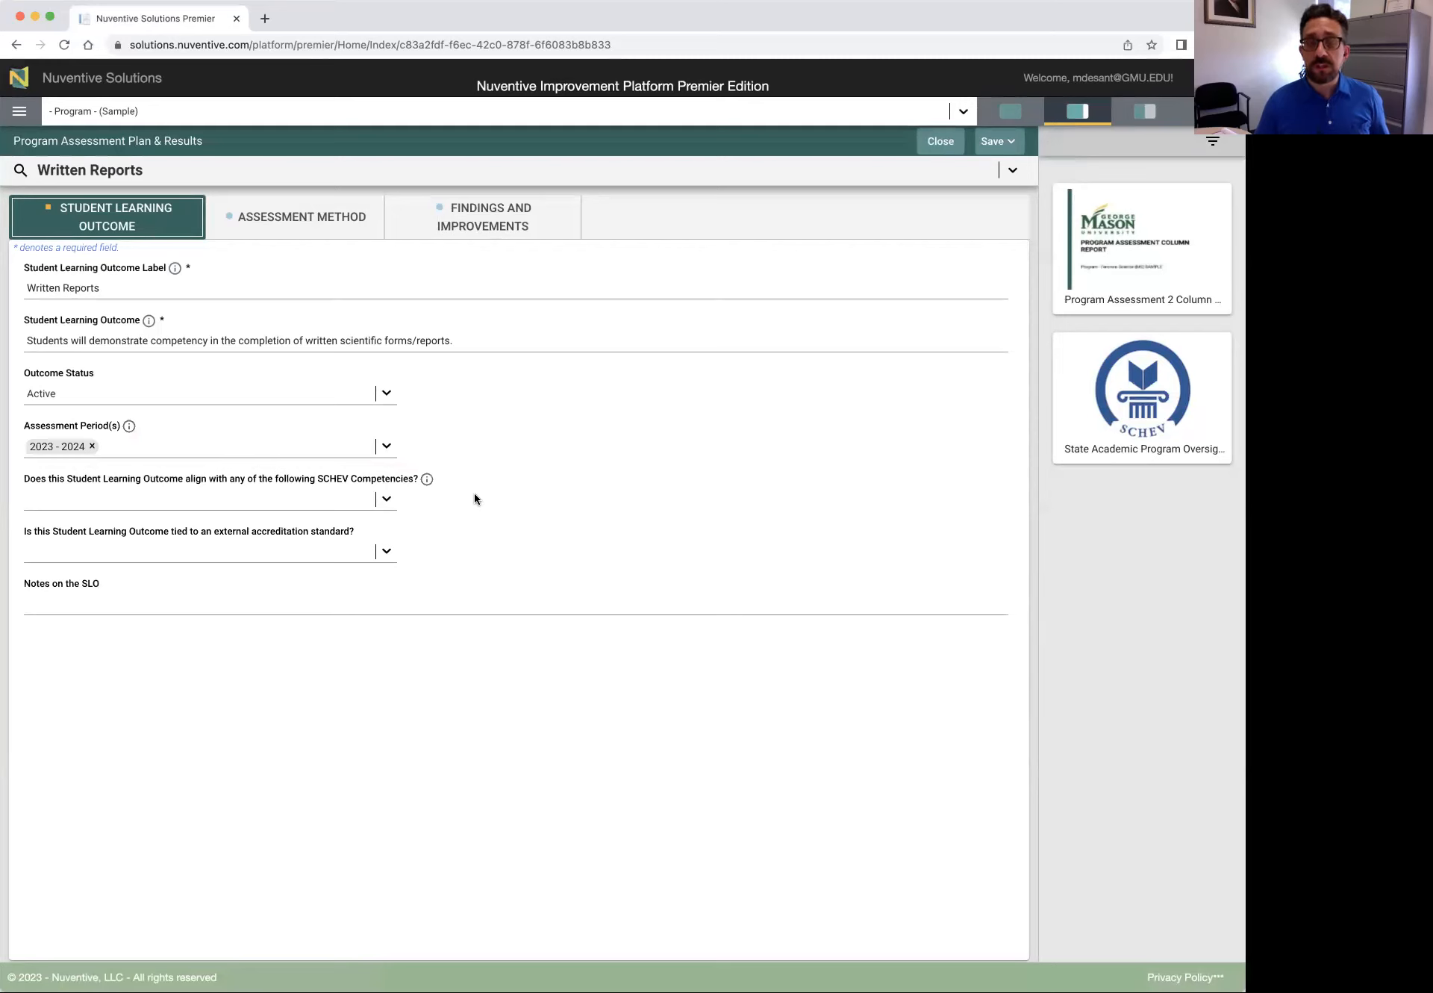
click(386, 552)
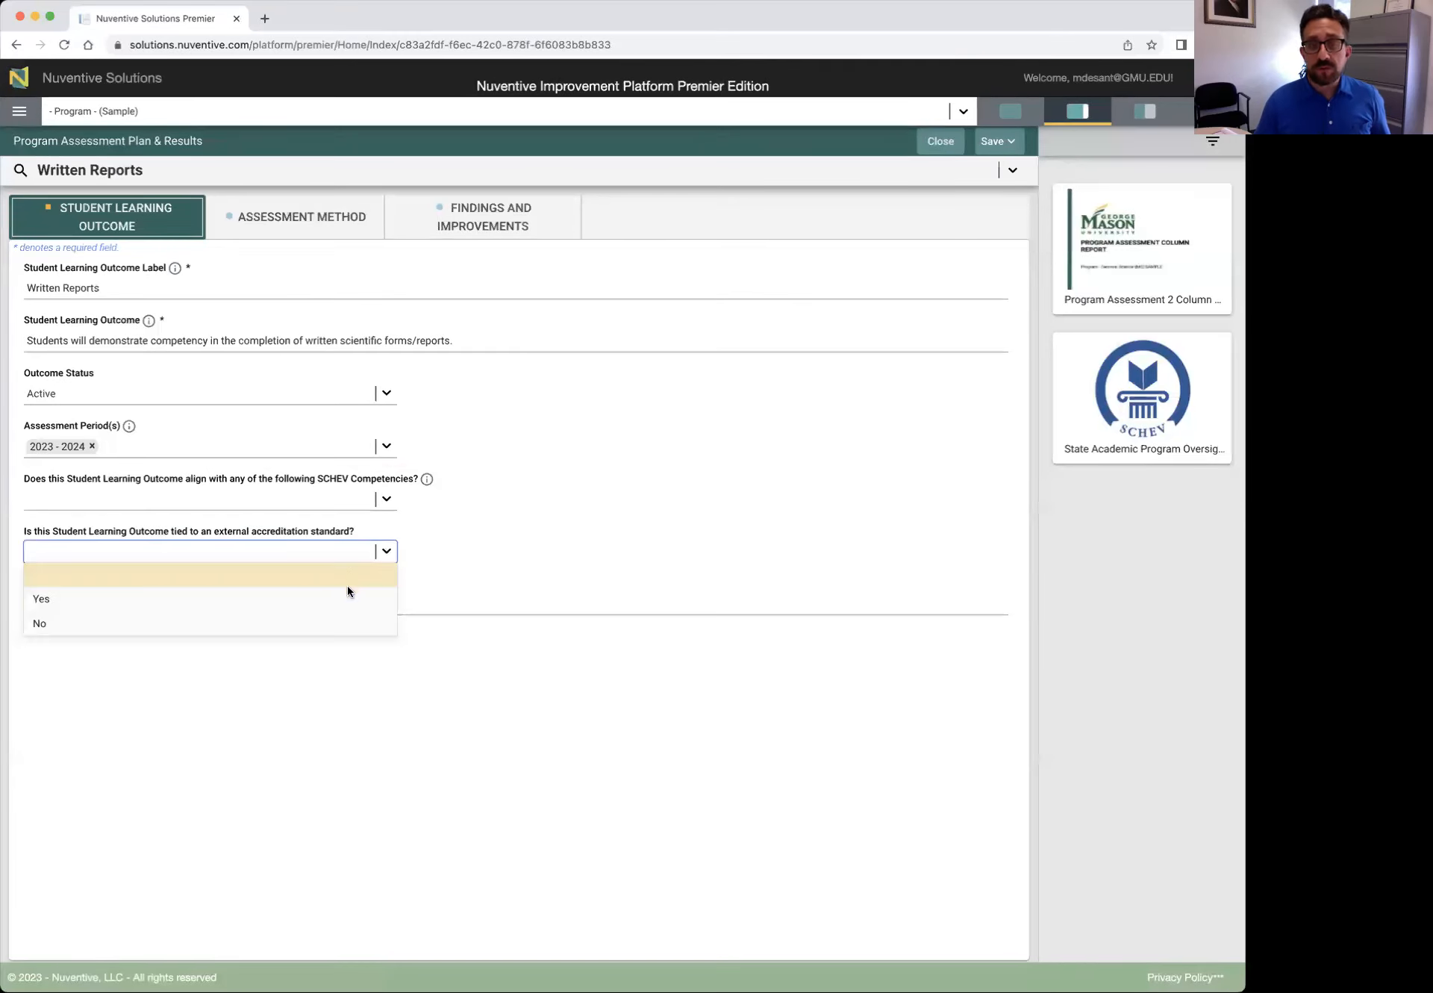
click(385, 551)
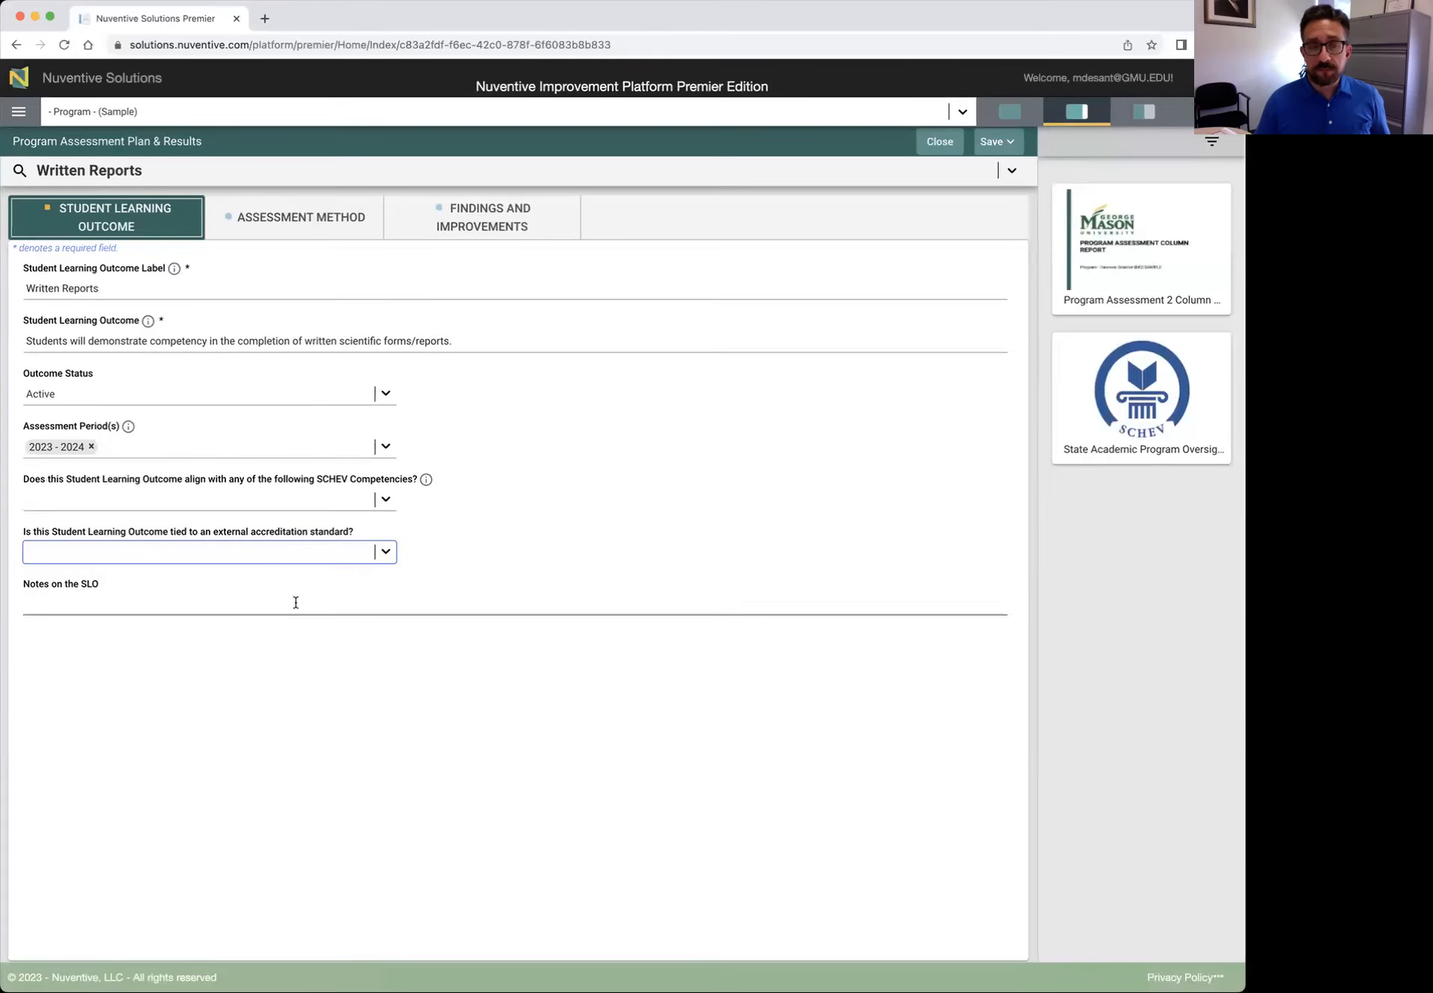
click(57, 604)
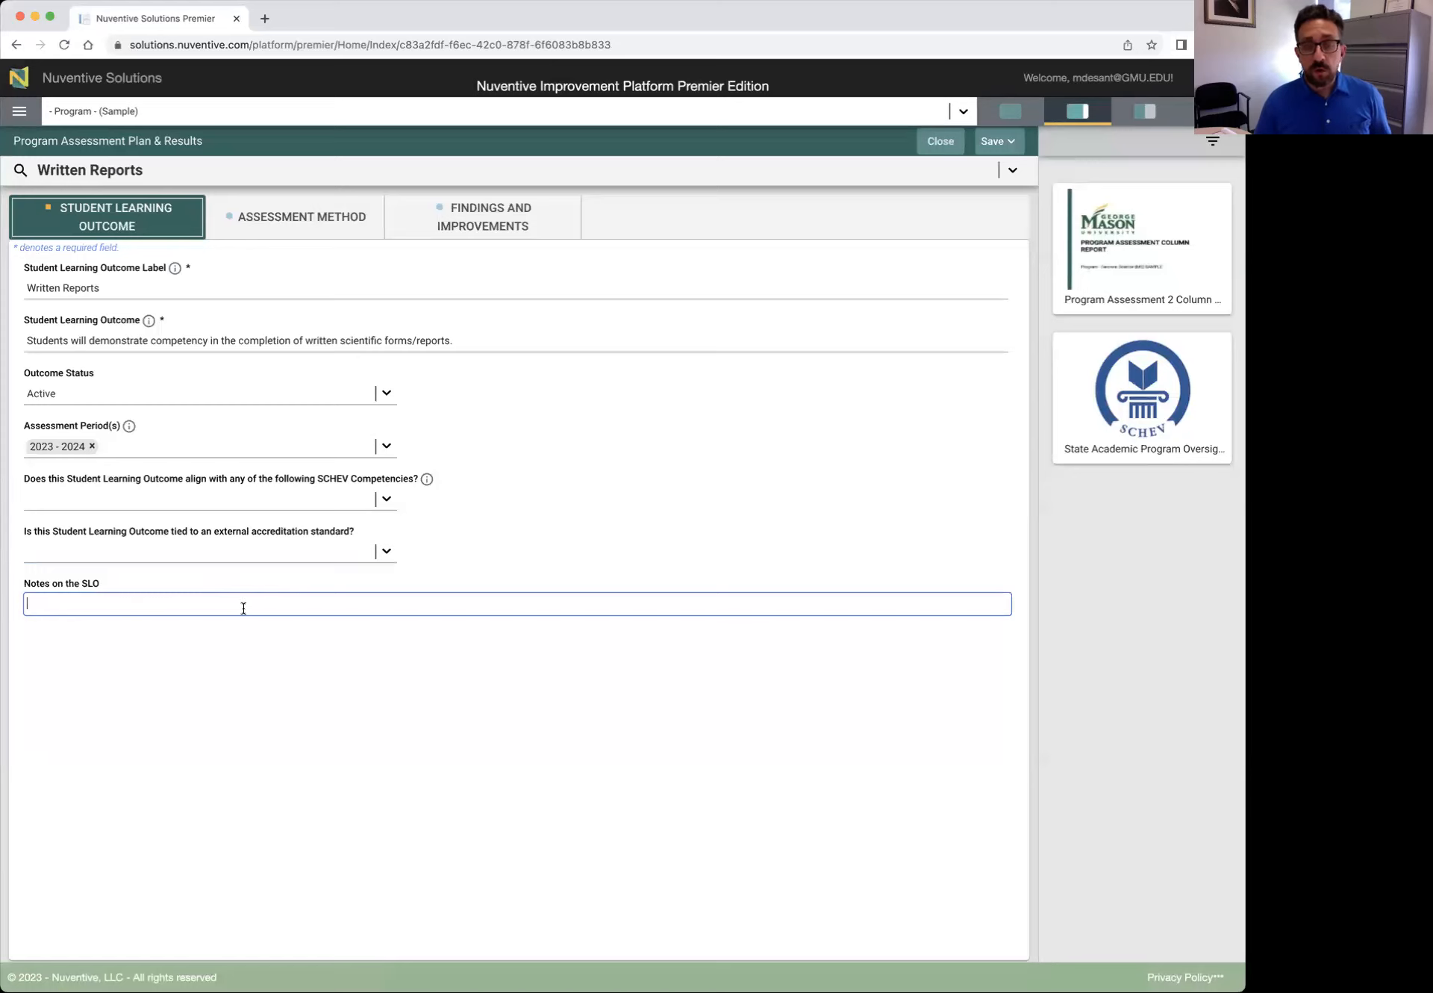
click(293, 628)
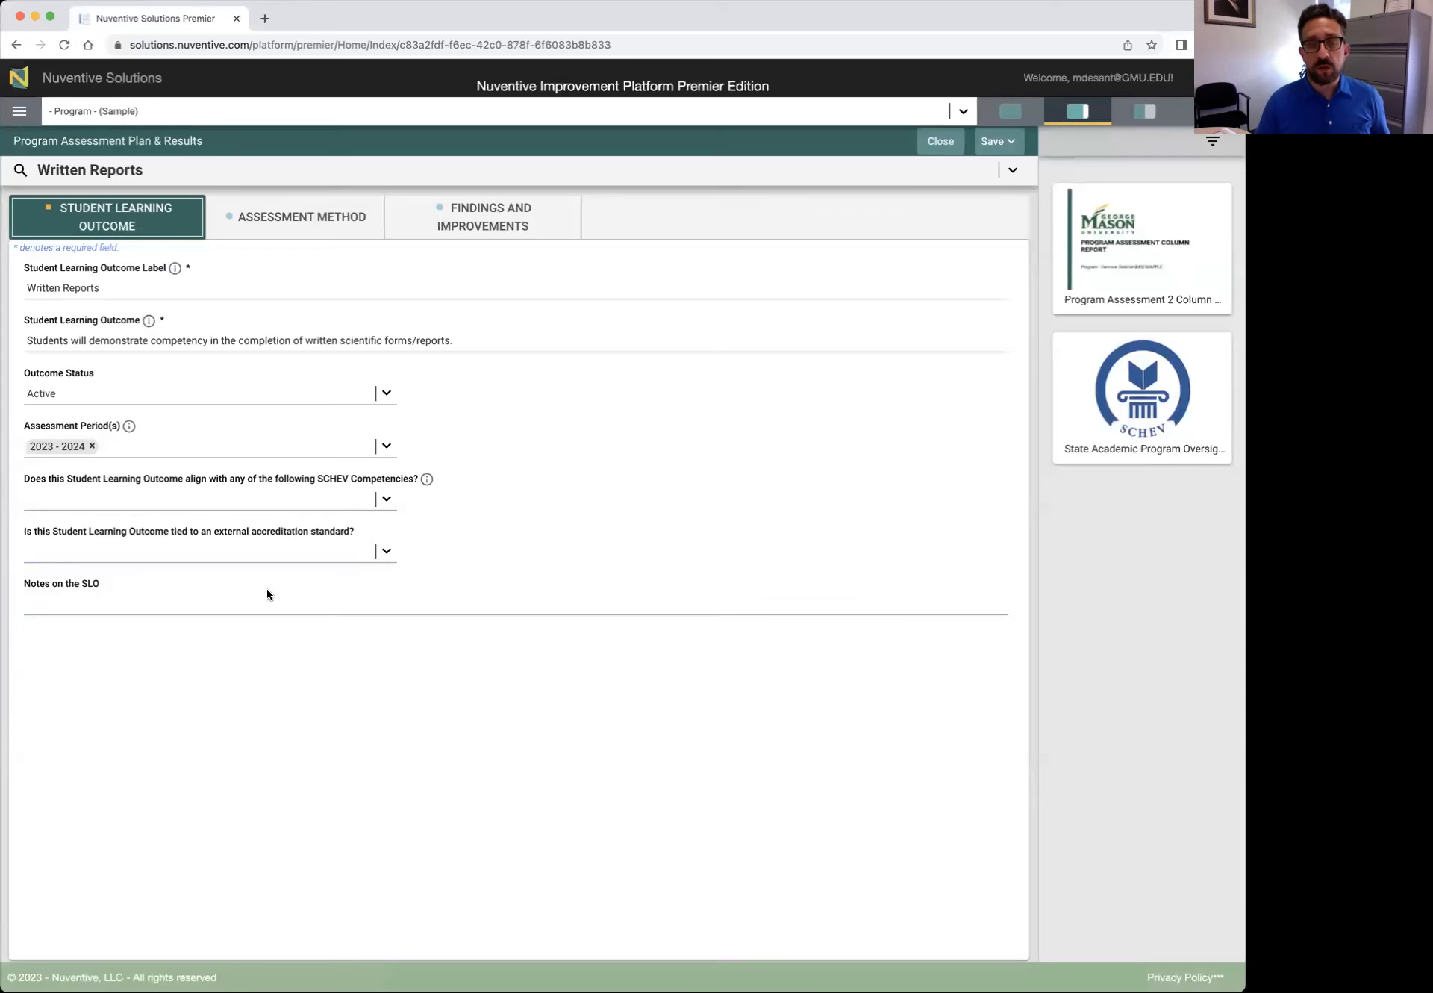
Switch to Assessment Method, discarding unsaved changes, and open the FRNC 123 rubric measure
click(284, 215)
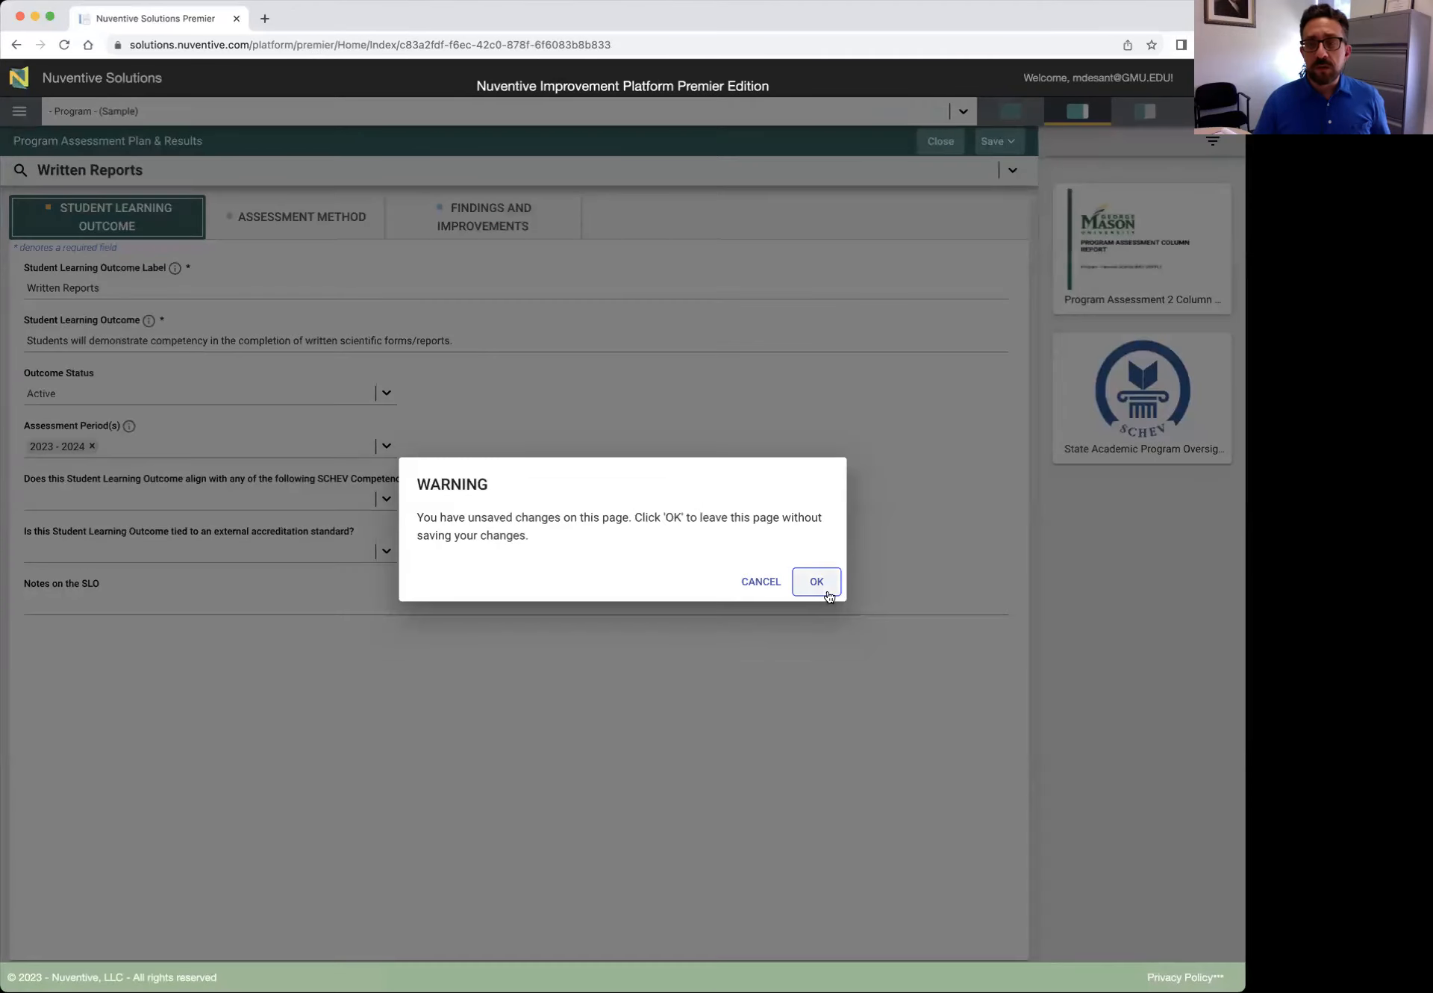
click(827, 592)
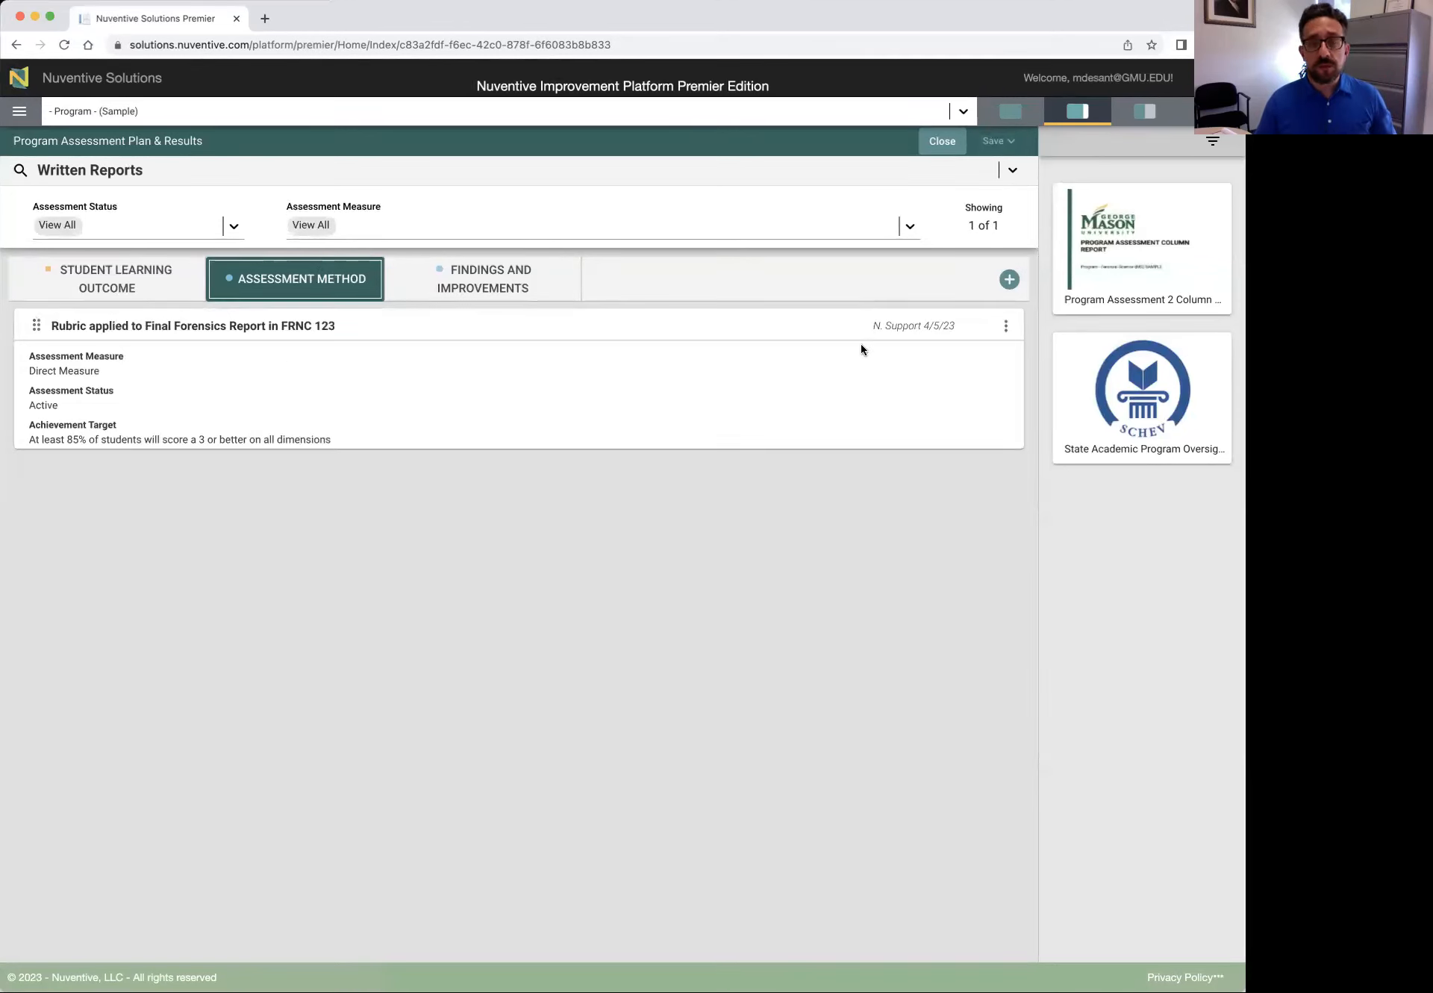
click(1007, 329)
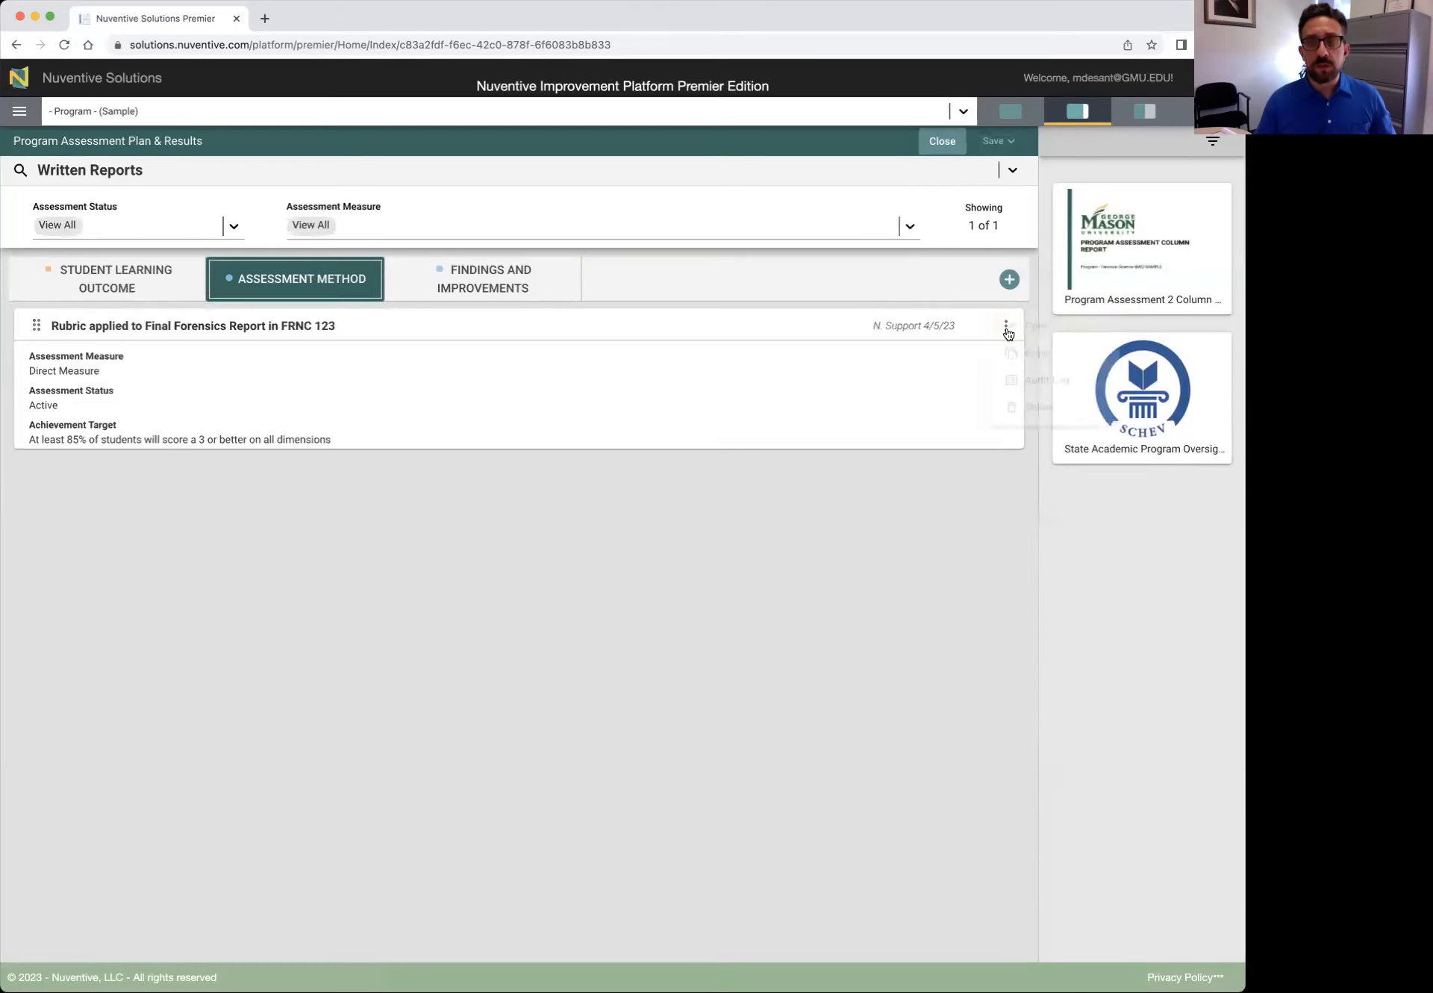
click(1049, 329)
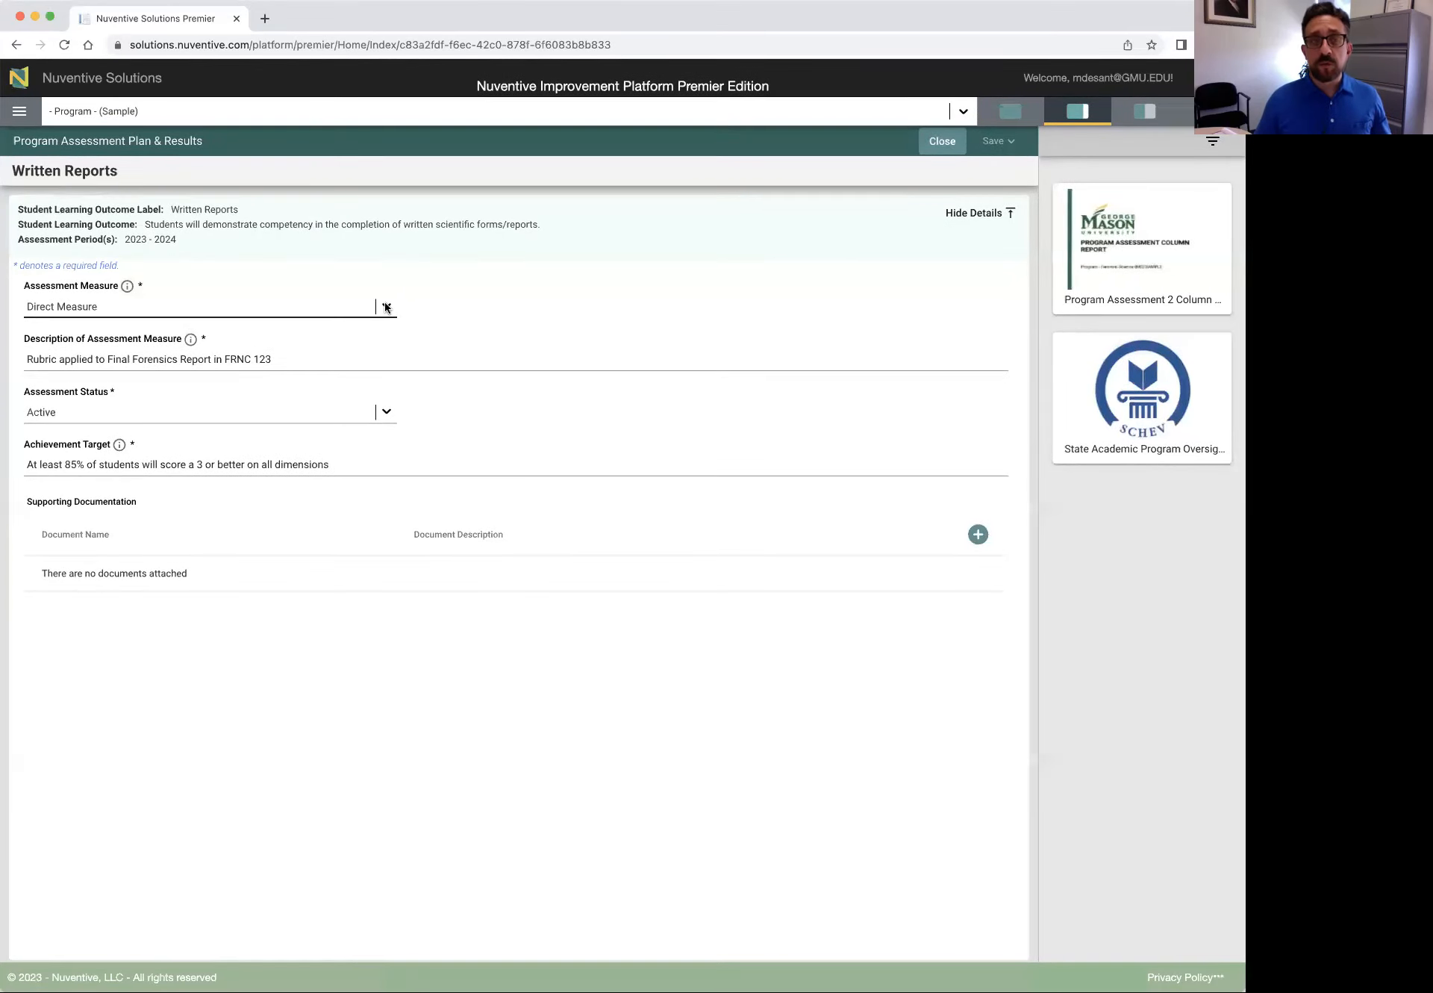
Review the guidance for the Assessment Measure, Description and 85% Achievement Target fields
click(127, 289)
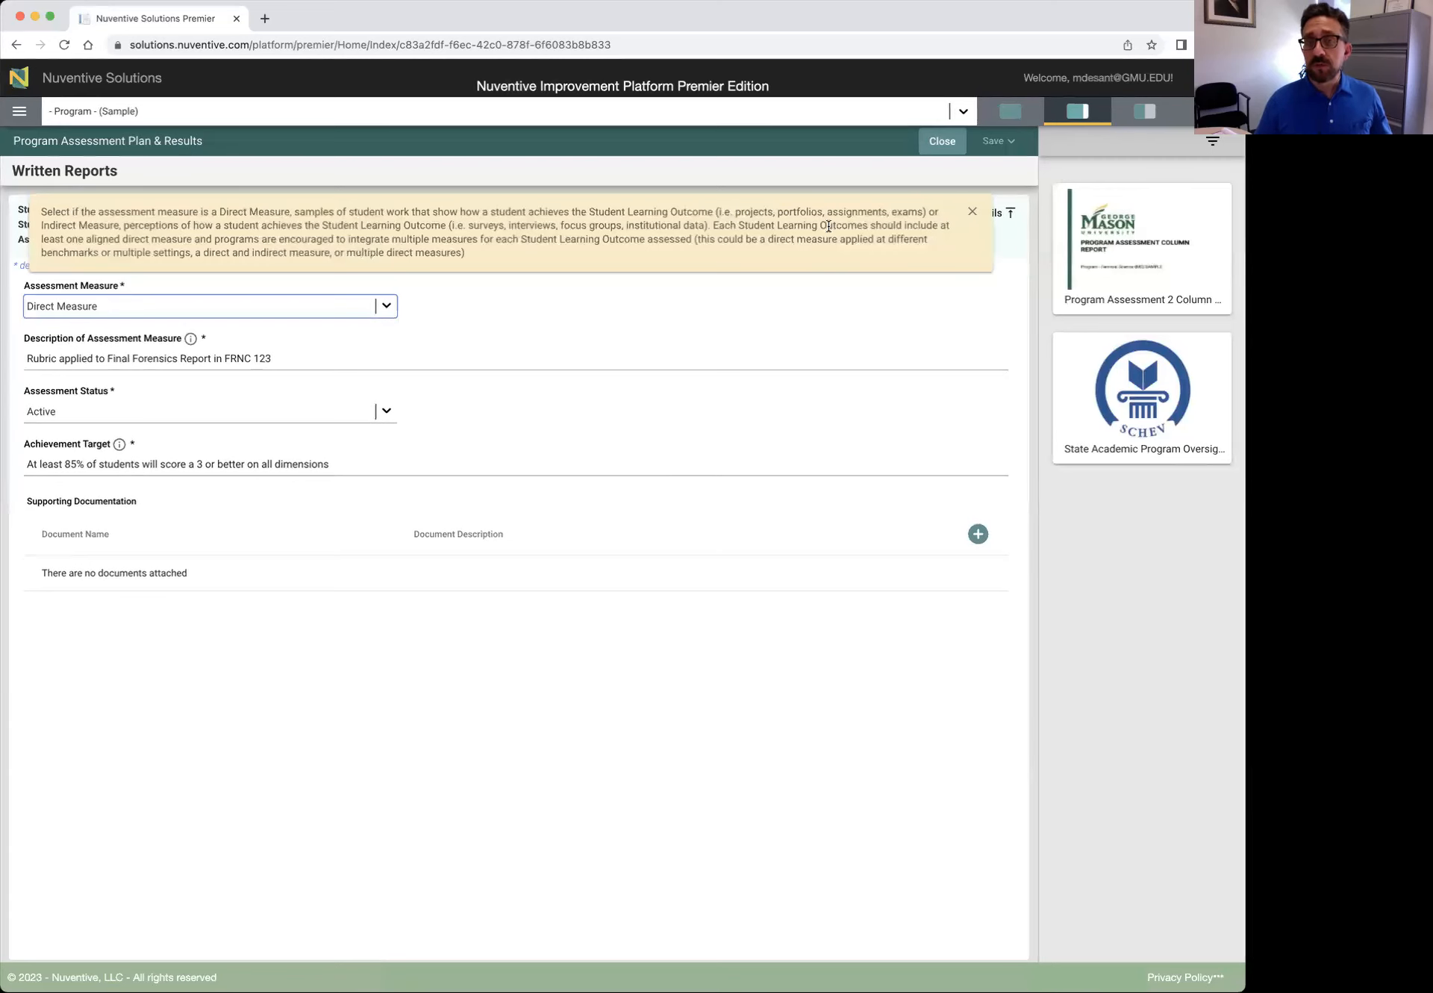
click(973, 215)
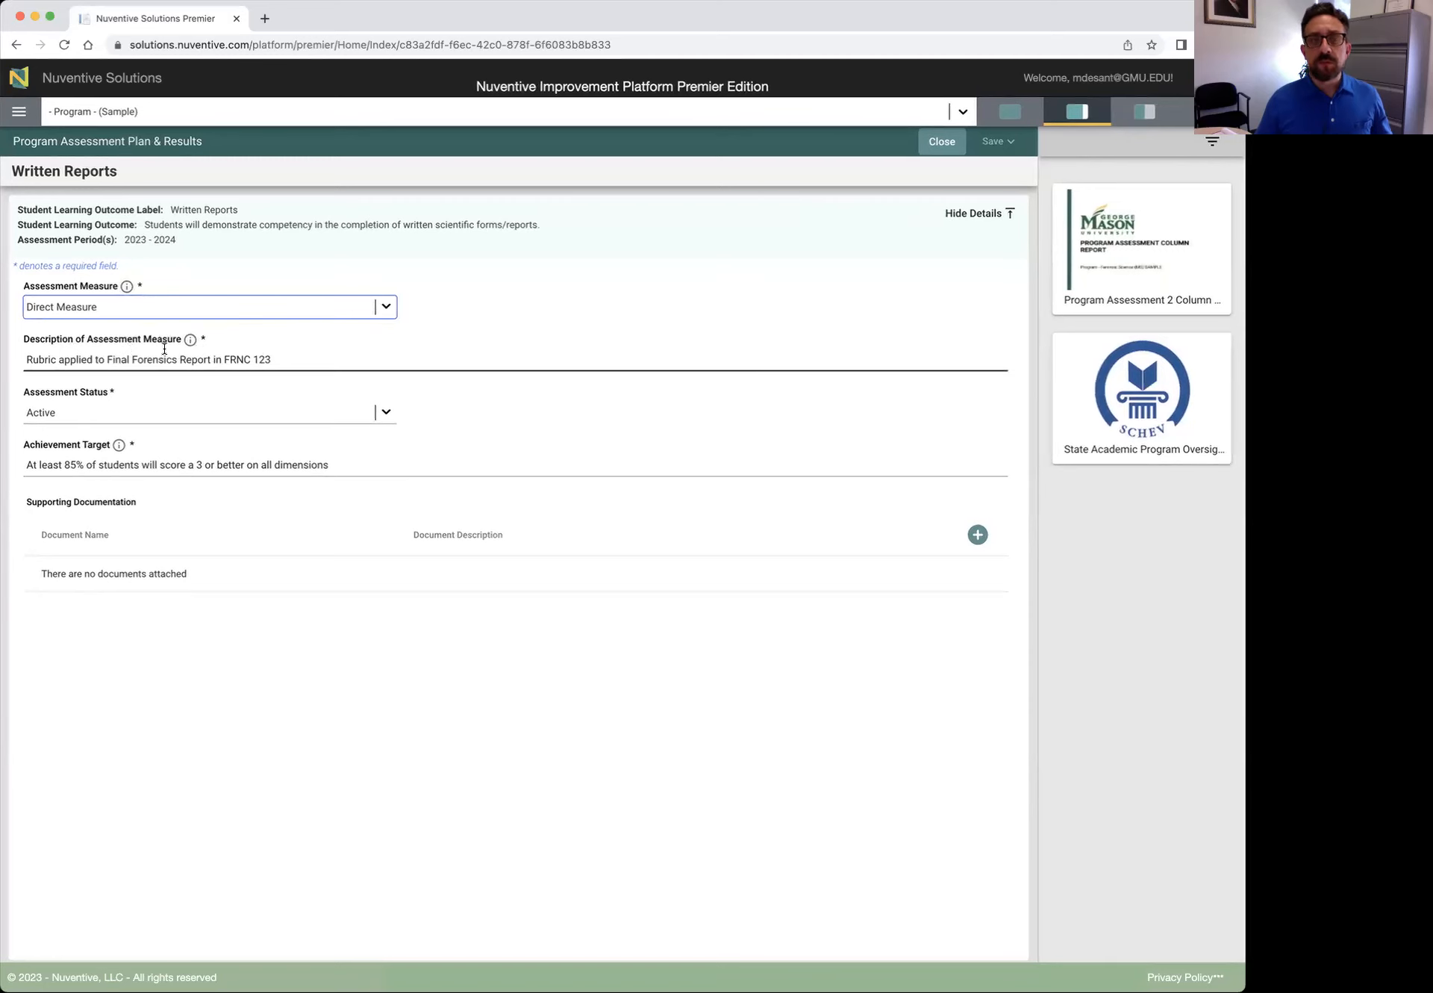
click(281, 358)
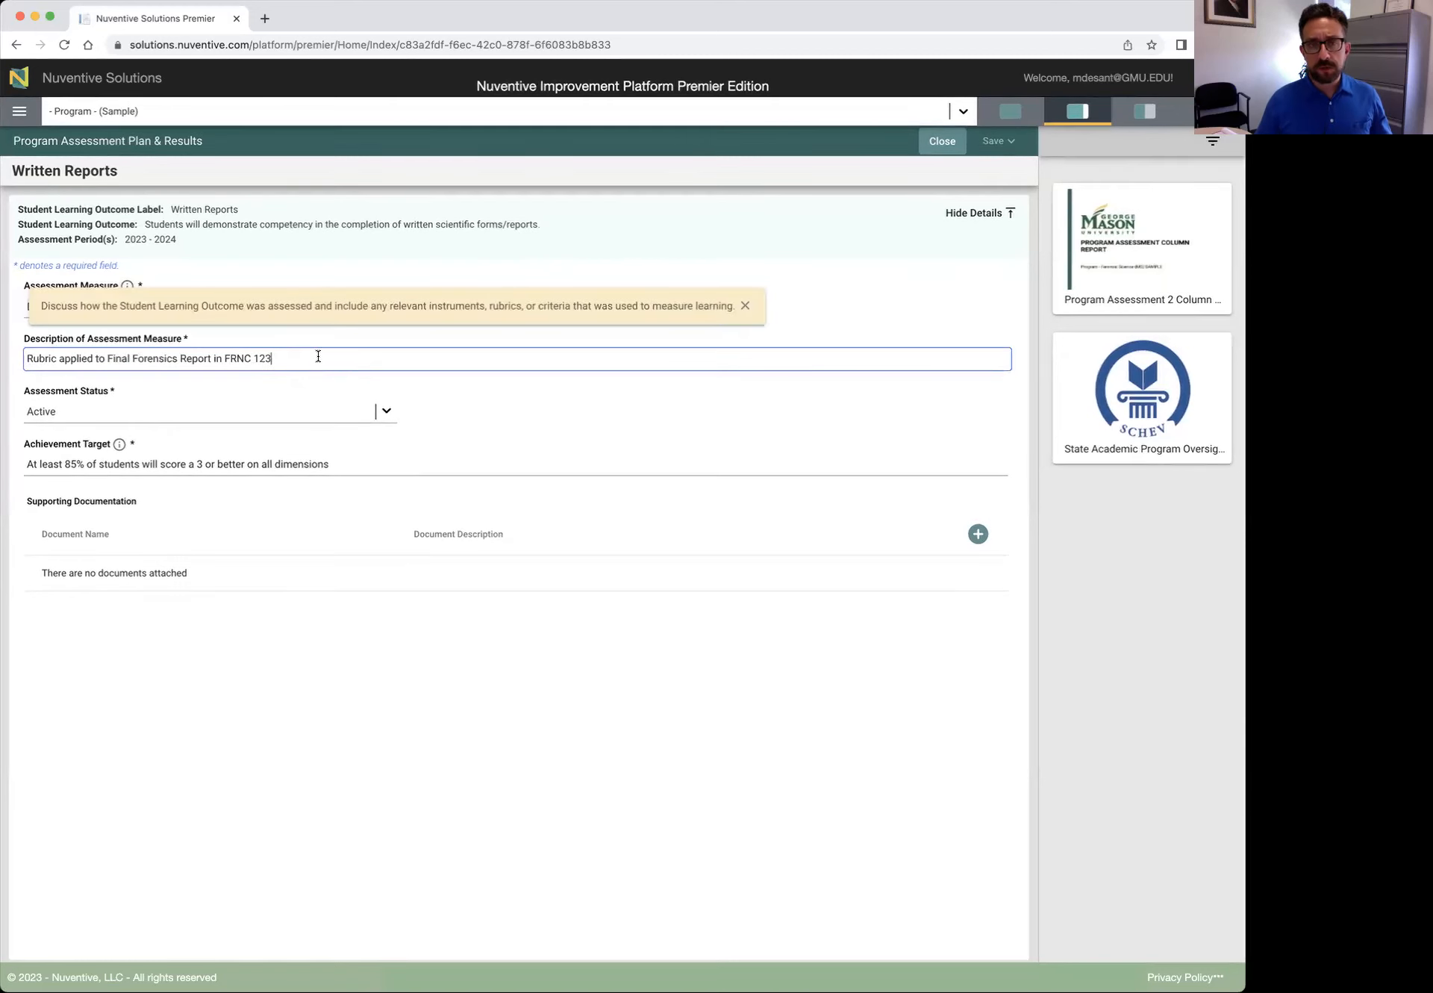
click(745, 308)
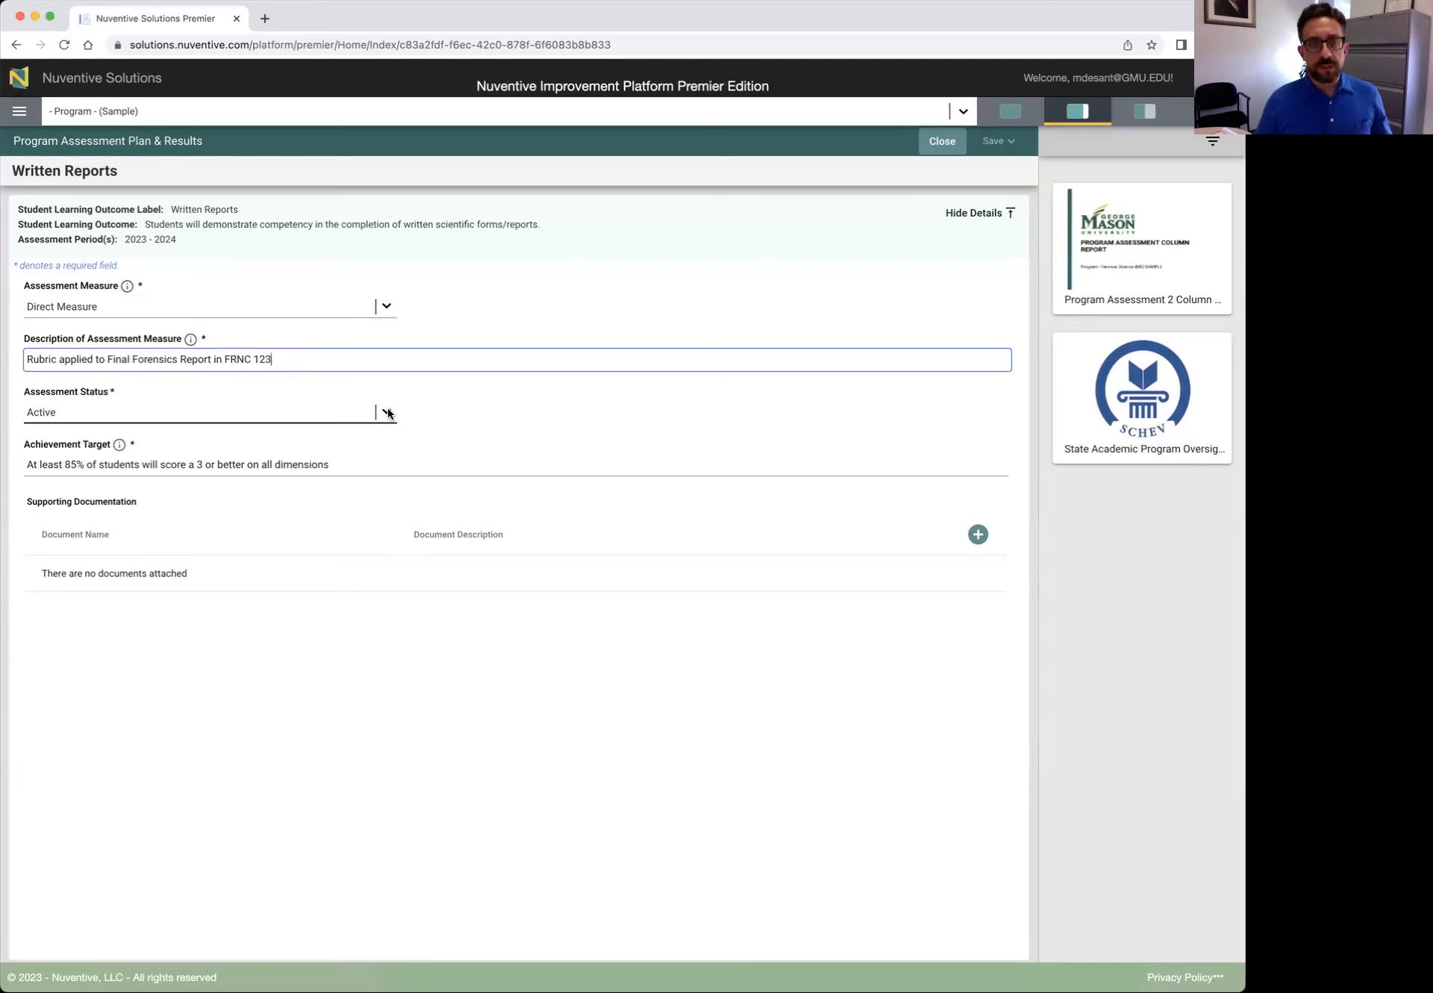
click(117, 445)
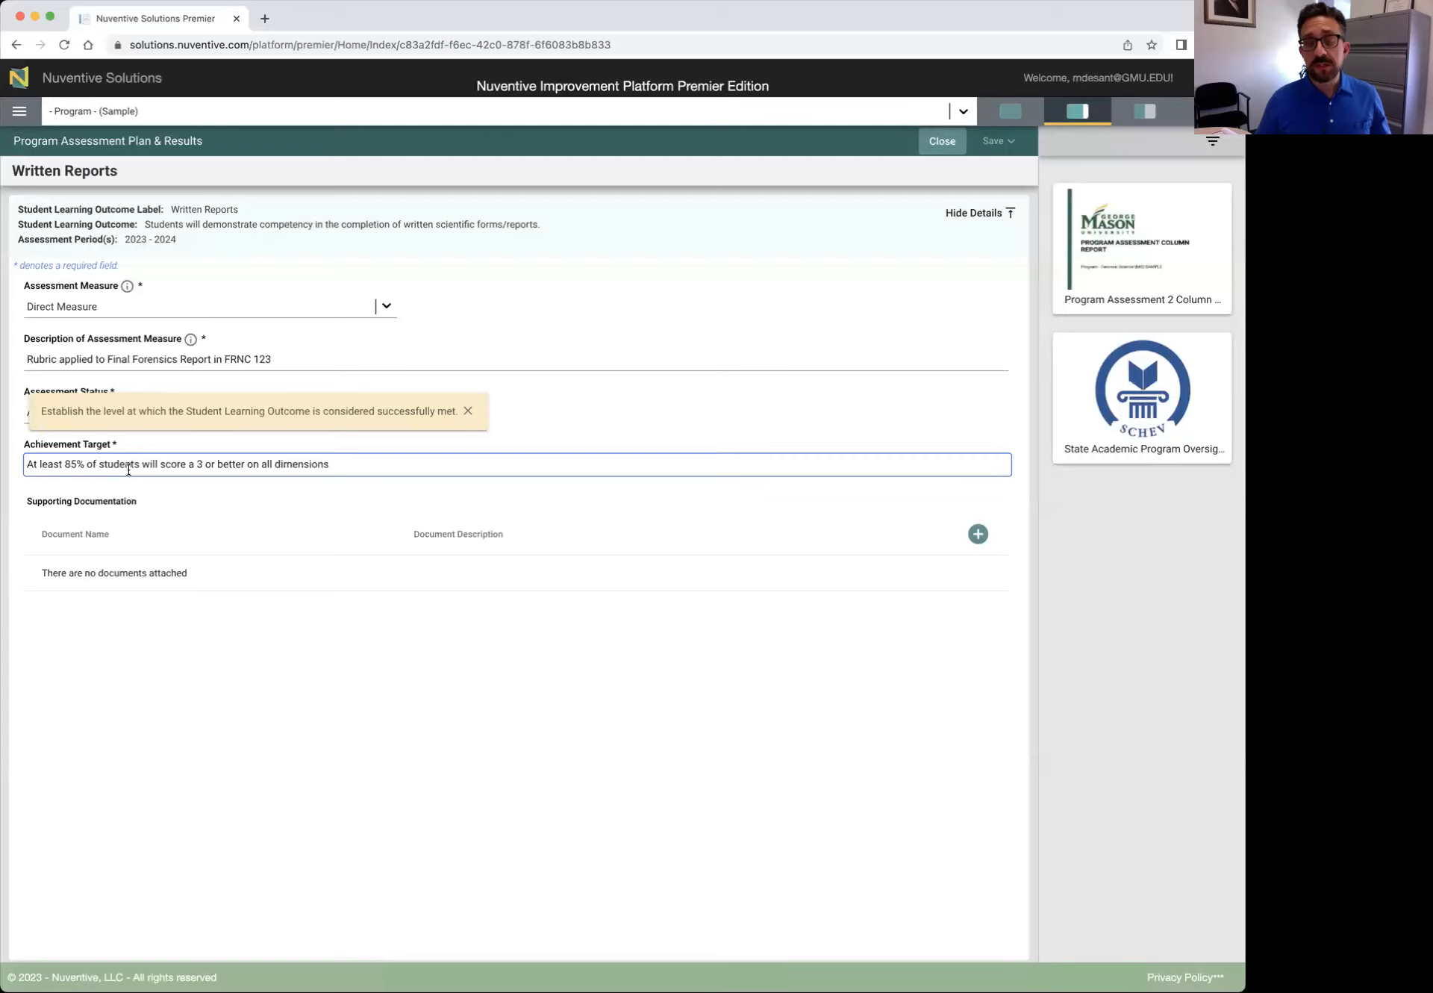
click(468, 410)
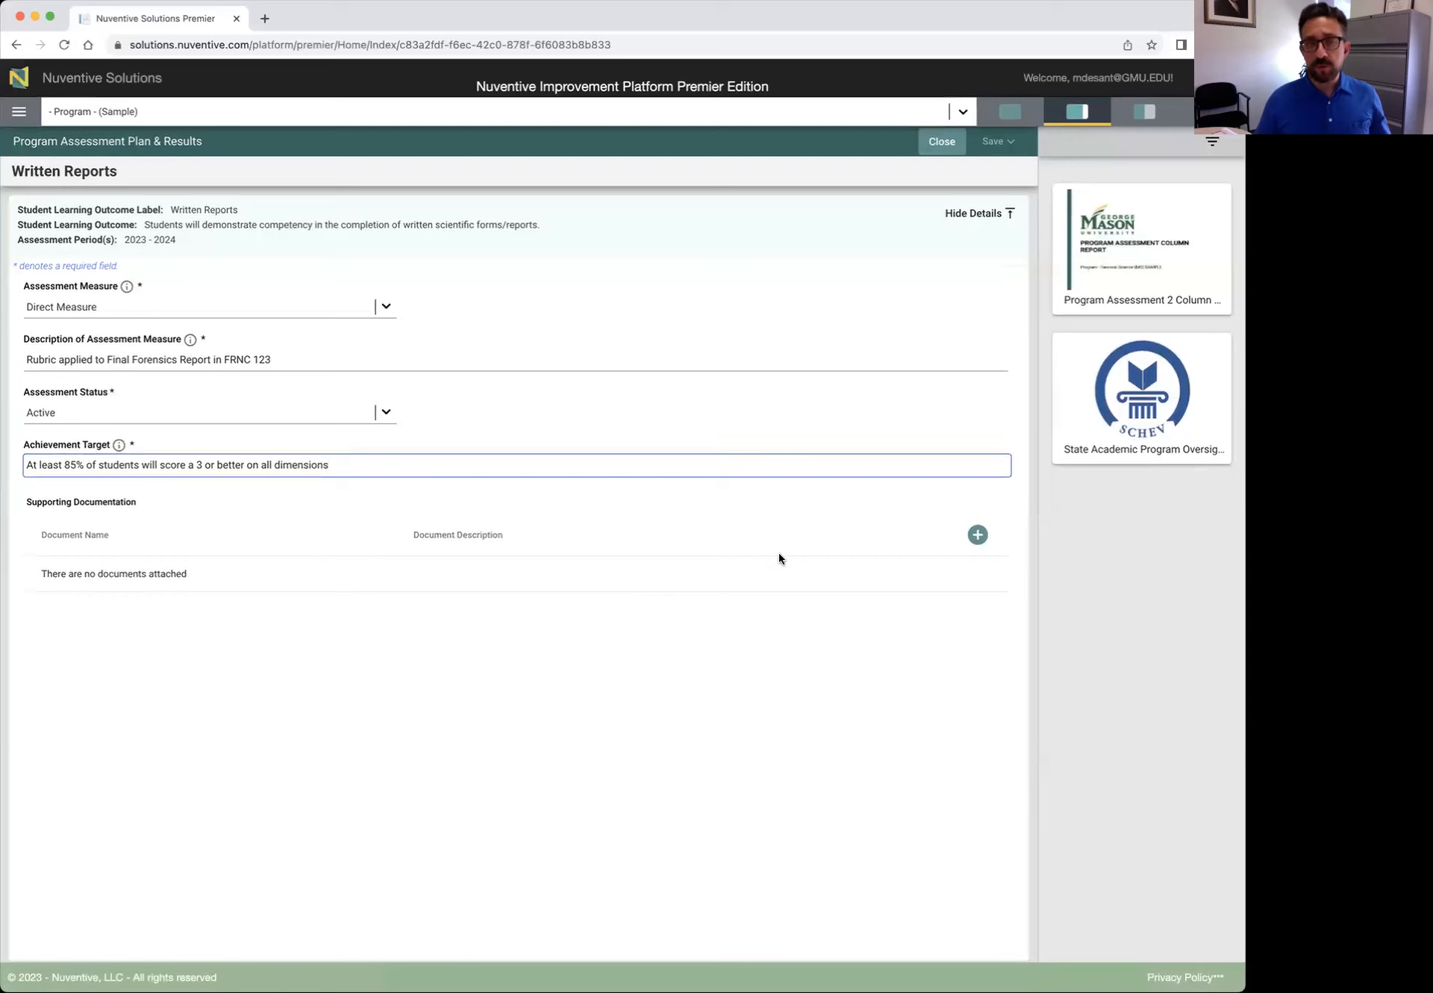
Browse the - Program - (Sample) folder in the Document Repository, attach nothing, and close the form
click(978, 535)
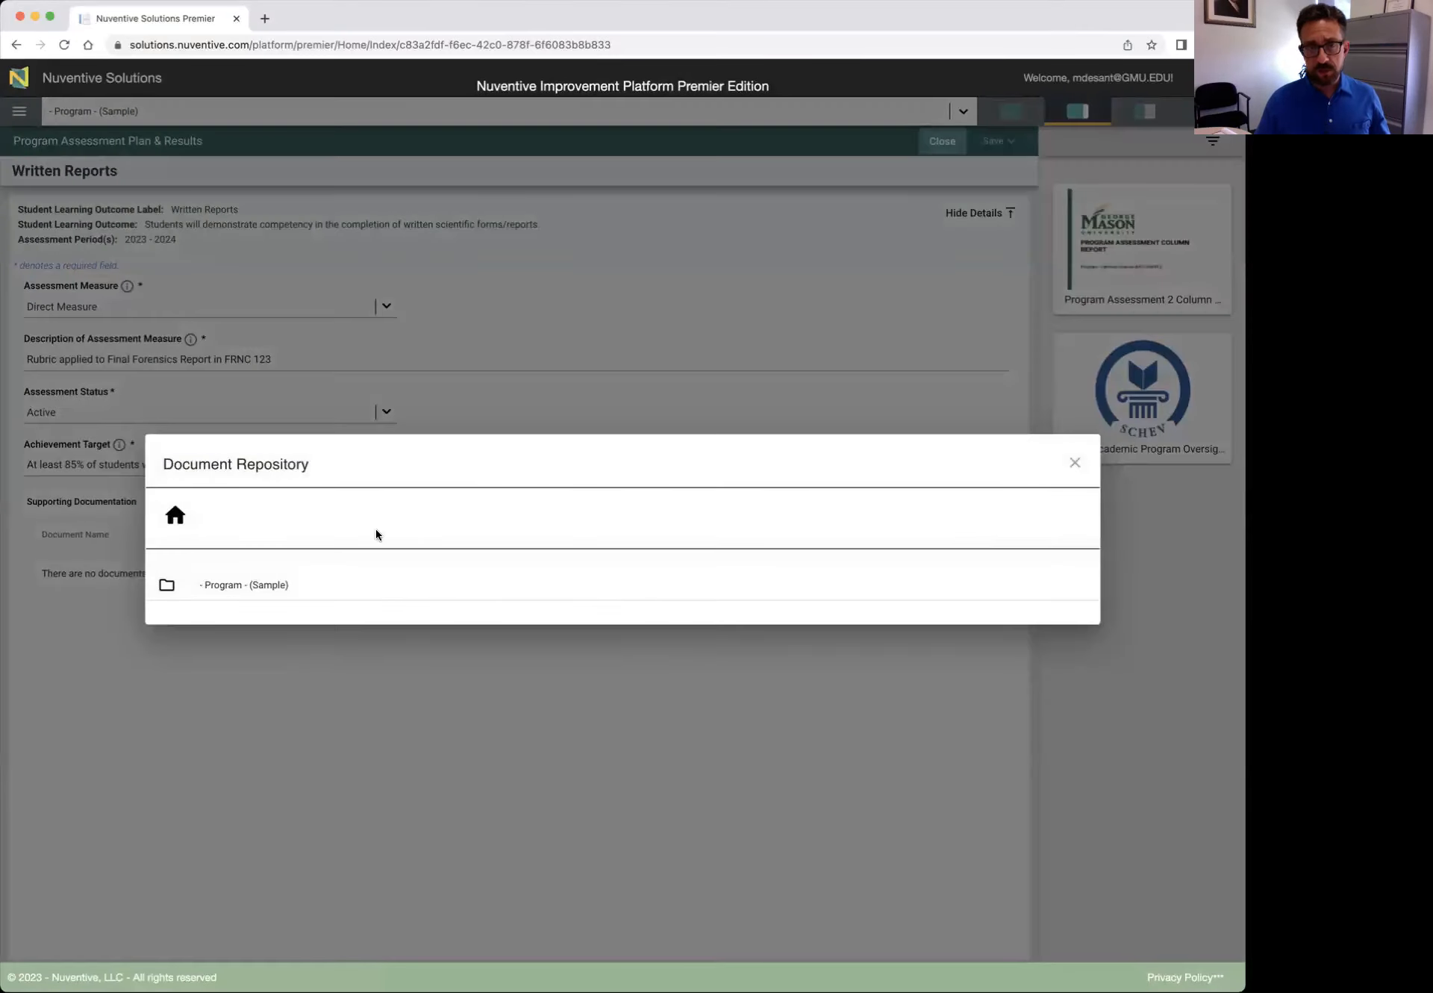
click(237, 583)
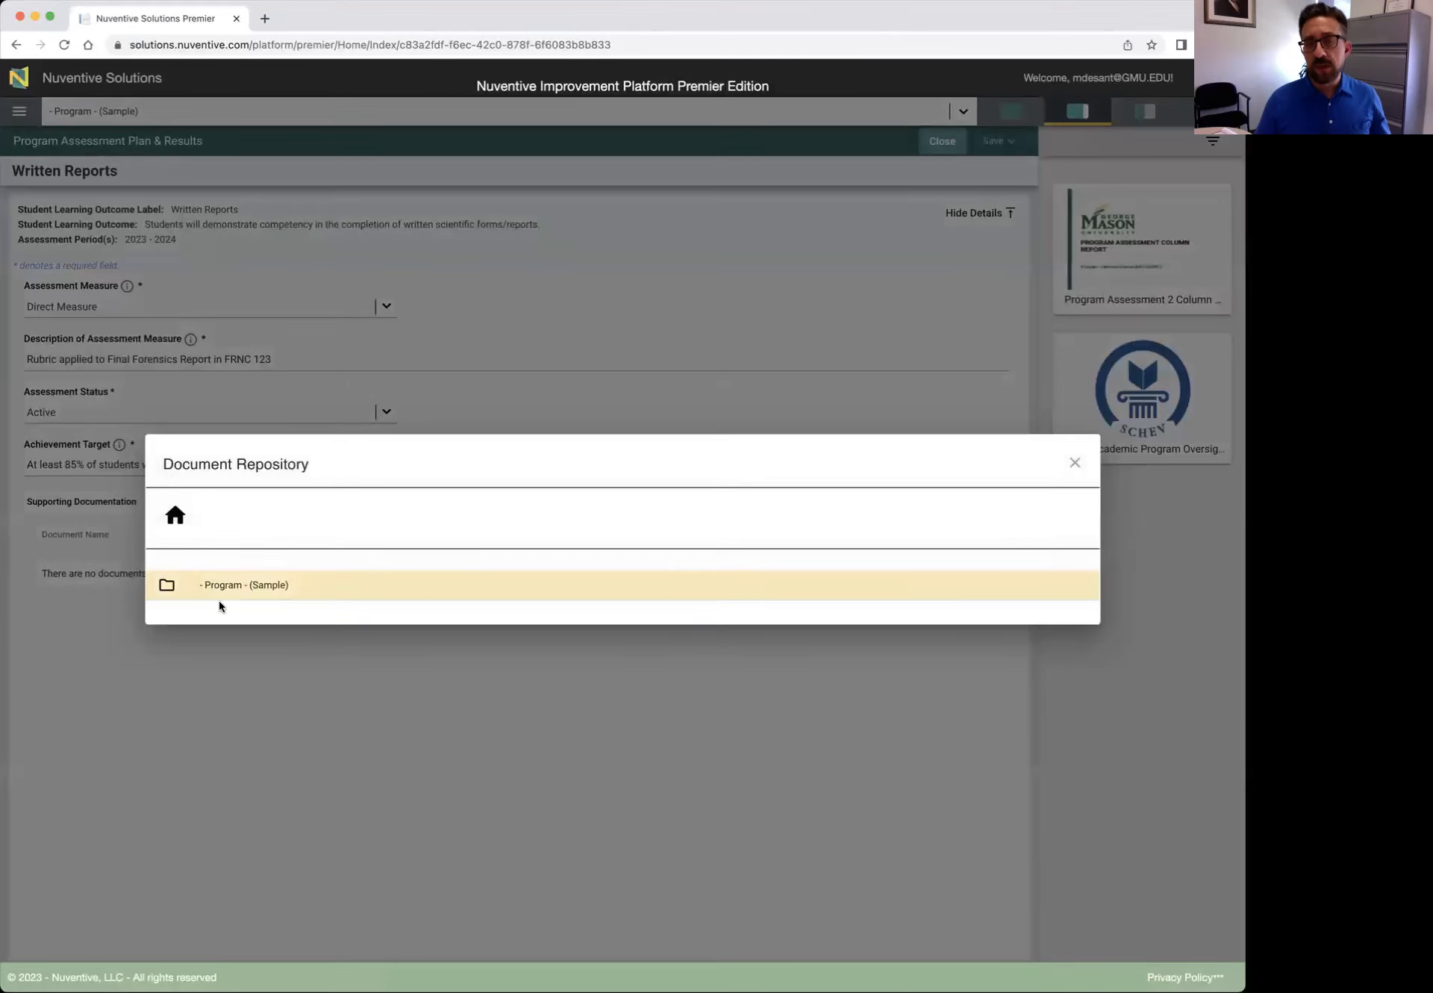
click(1075, 462)
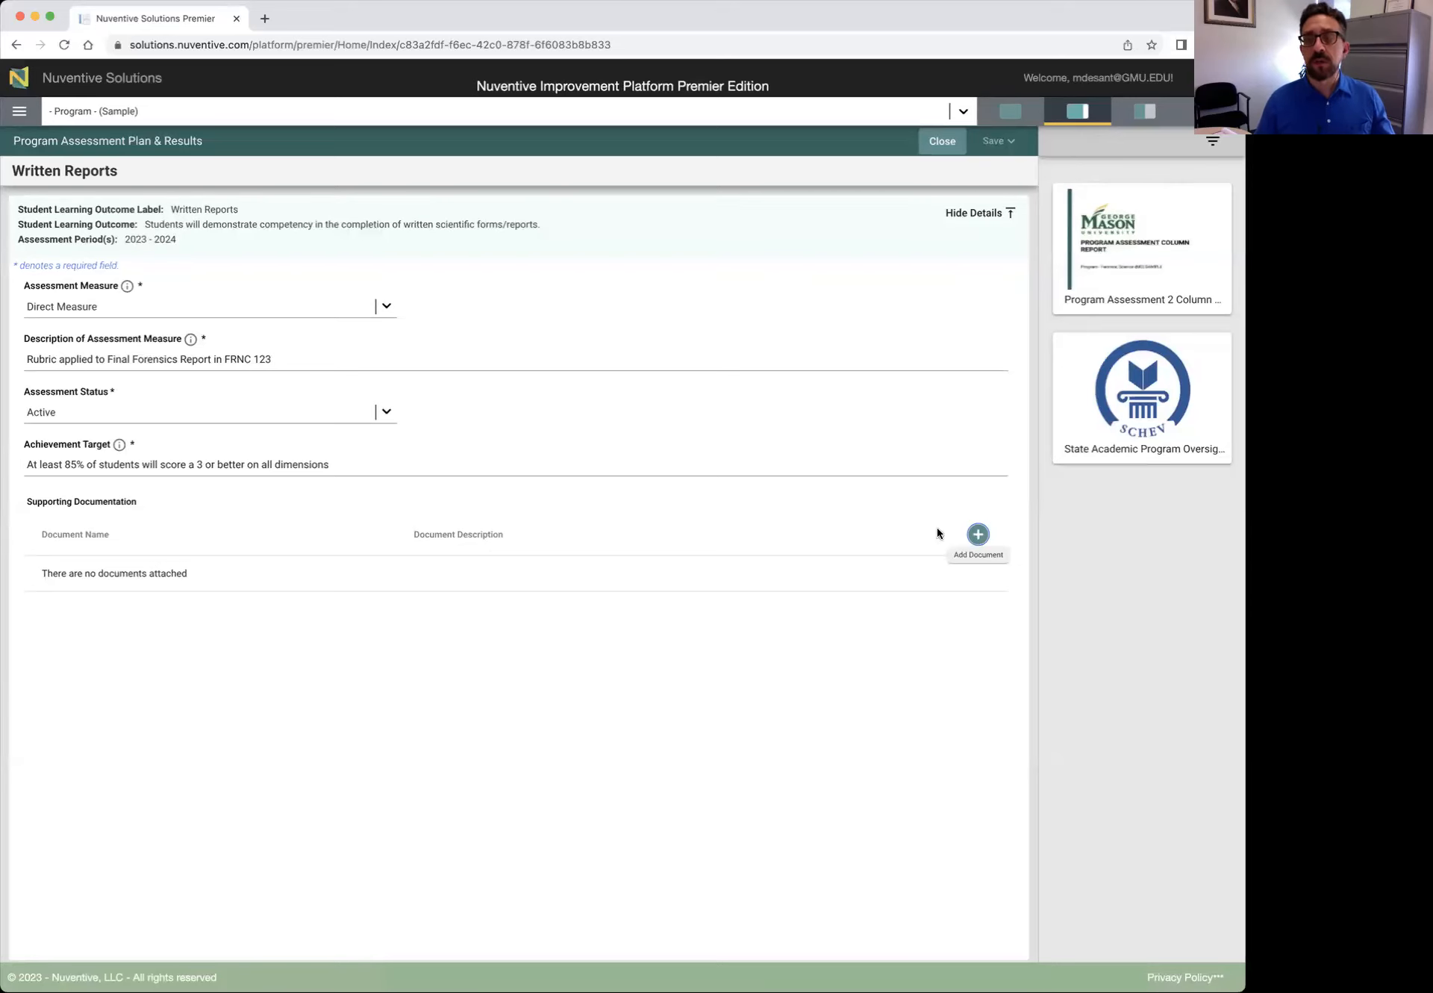
click(942, 142)
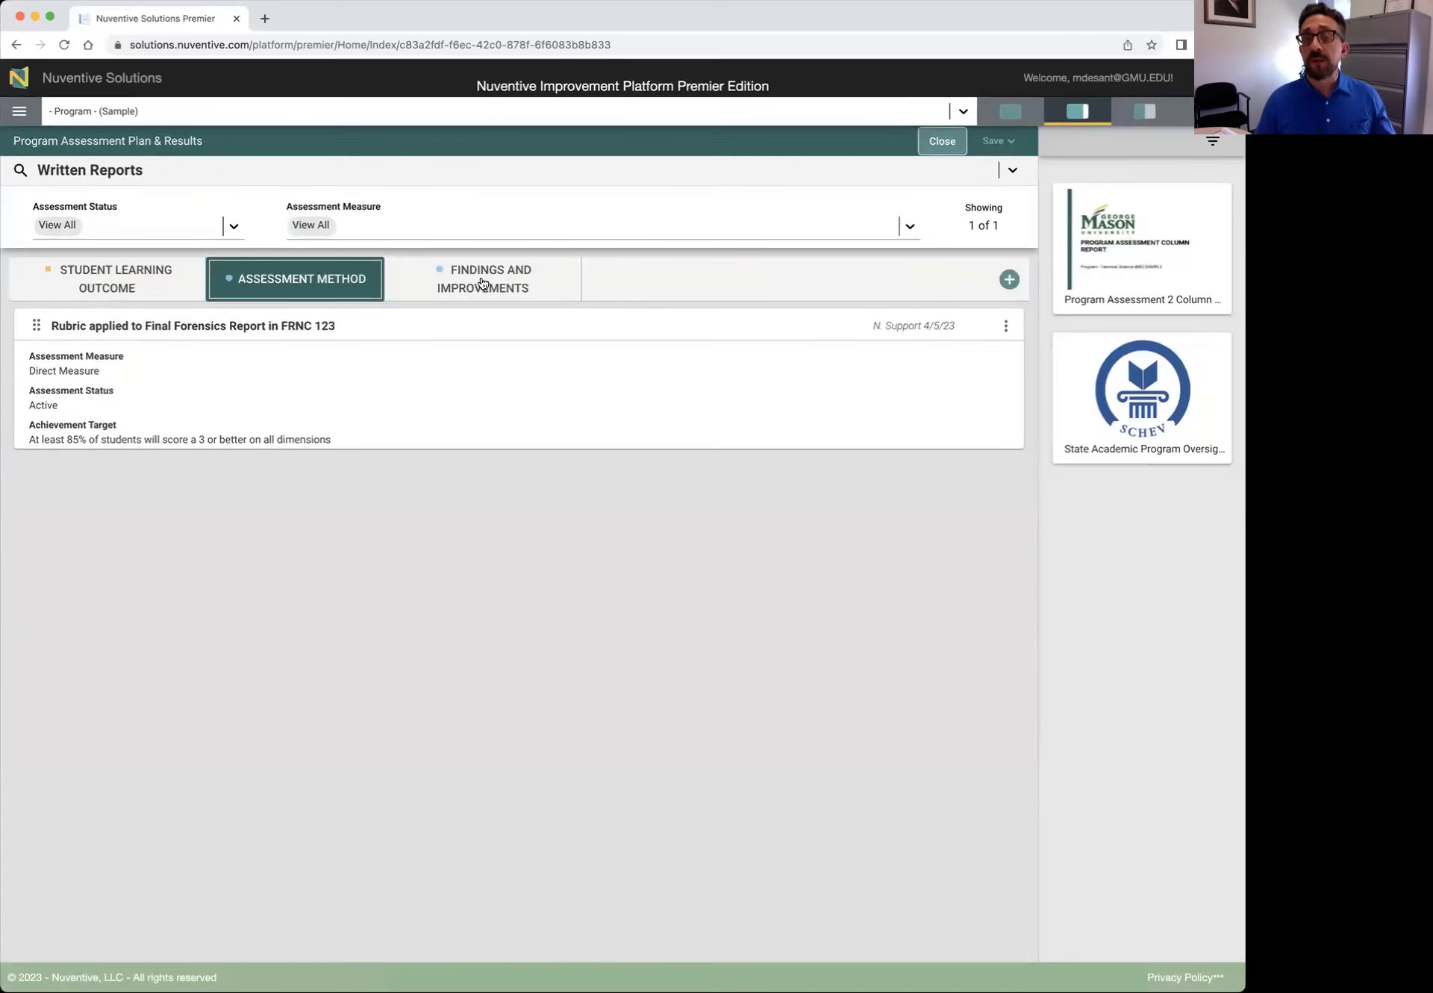
Open the 2023 - 2024 finding under Findings and Improvements and scroll through its details
click(481, 282)
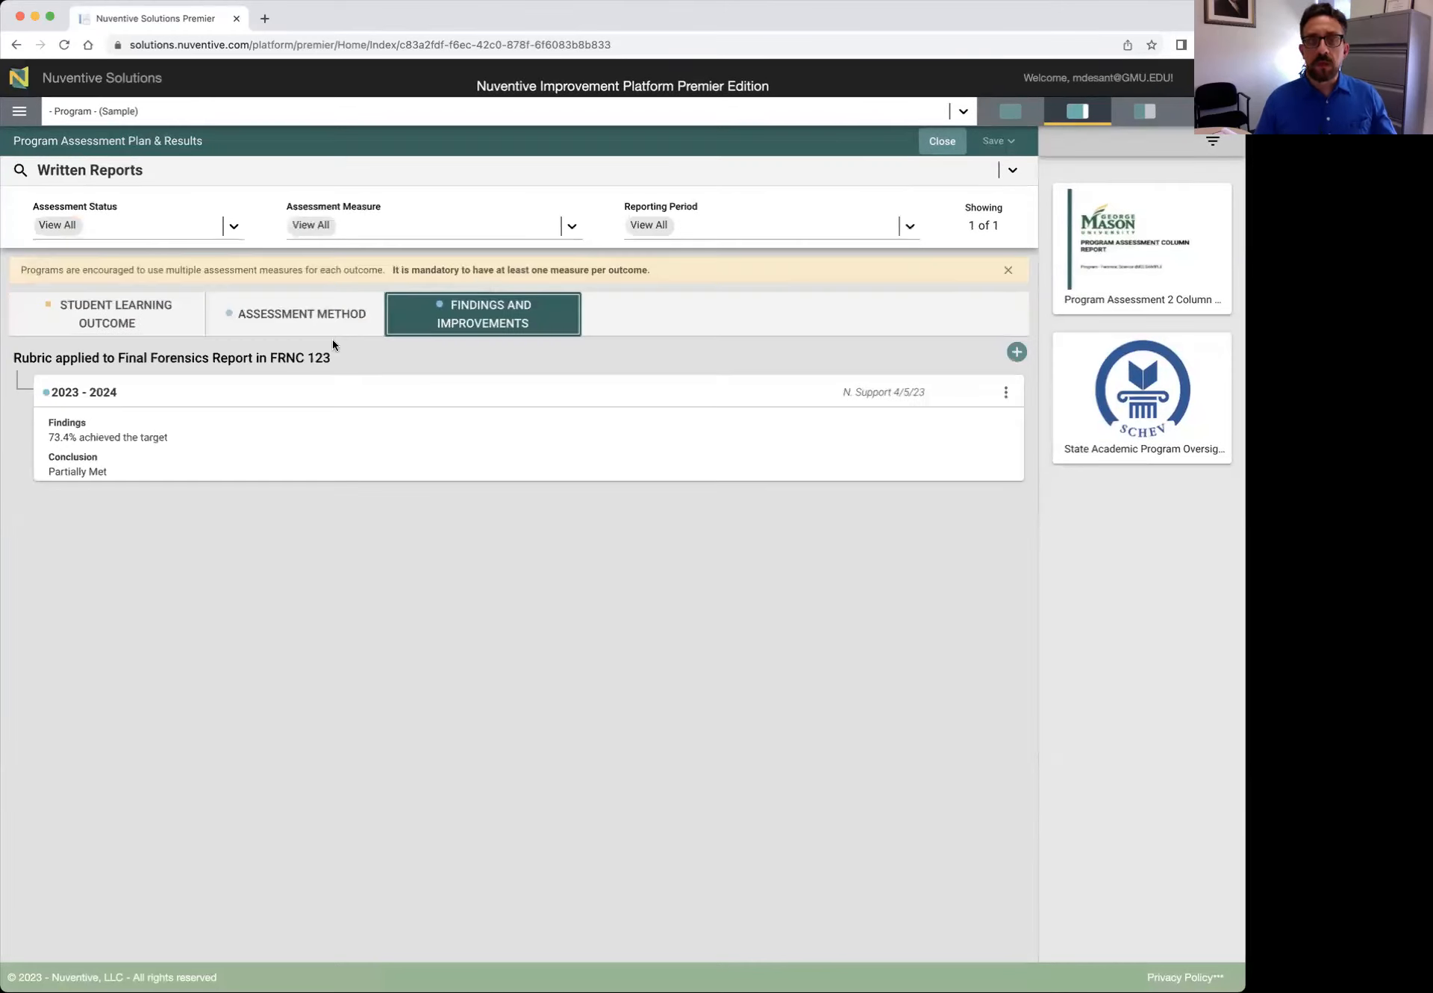
click(1003, 393)
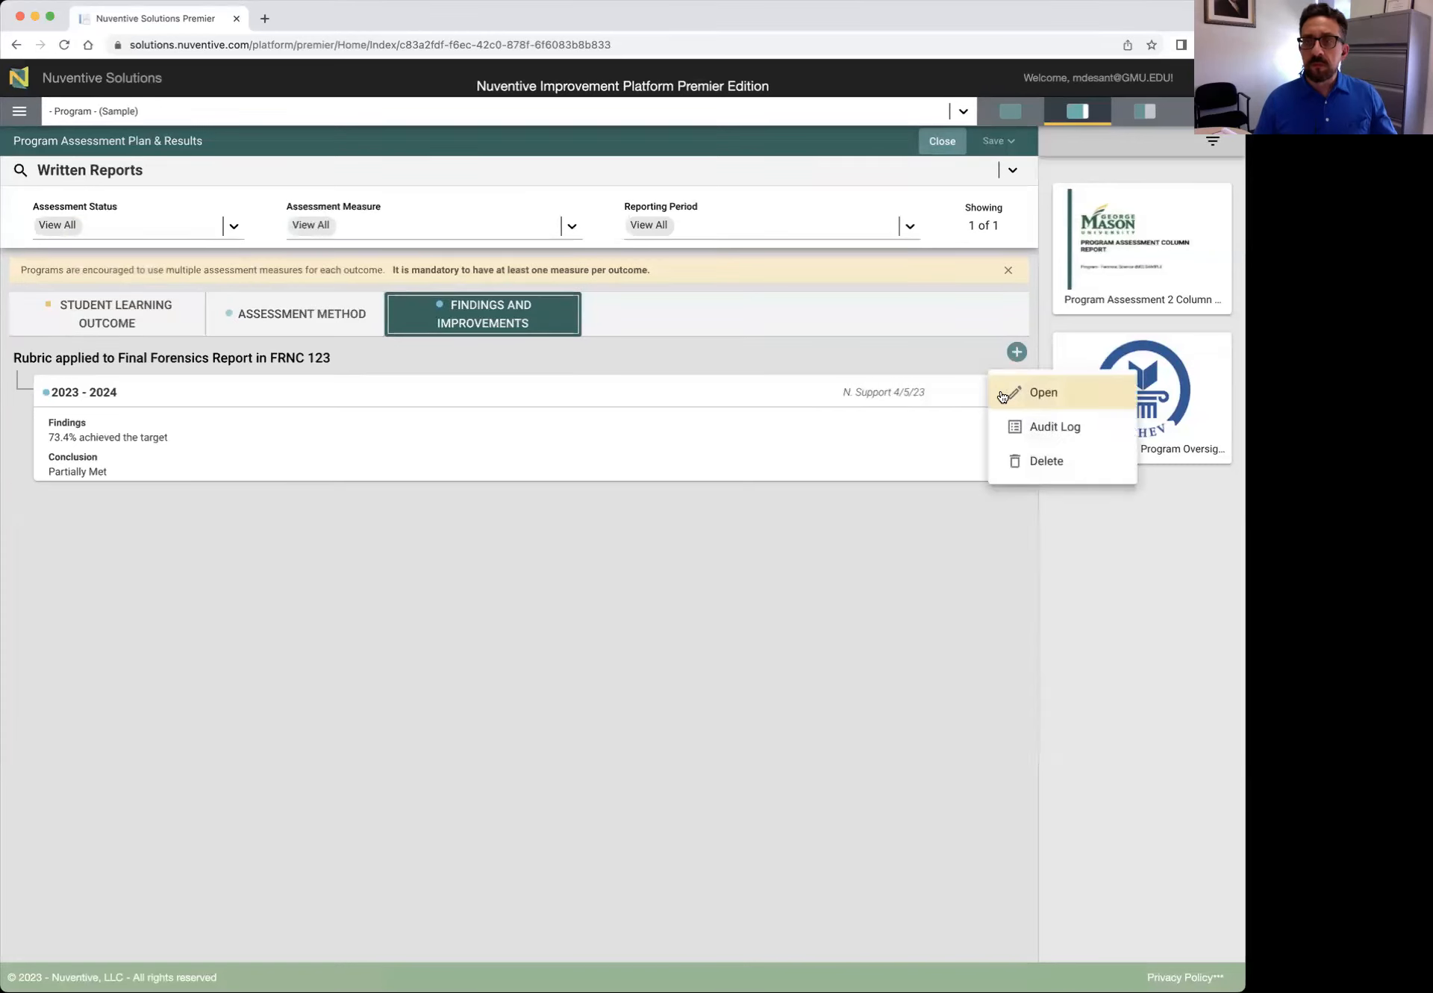
click(1048, 393)
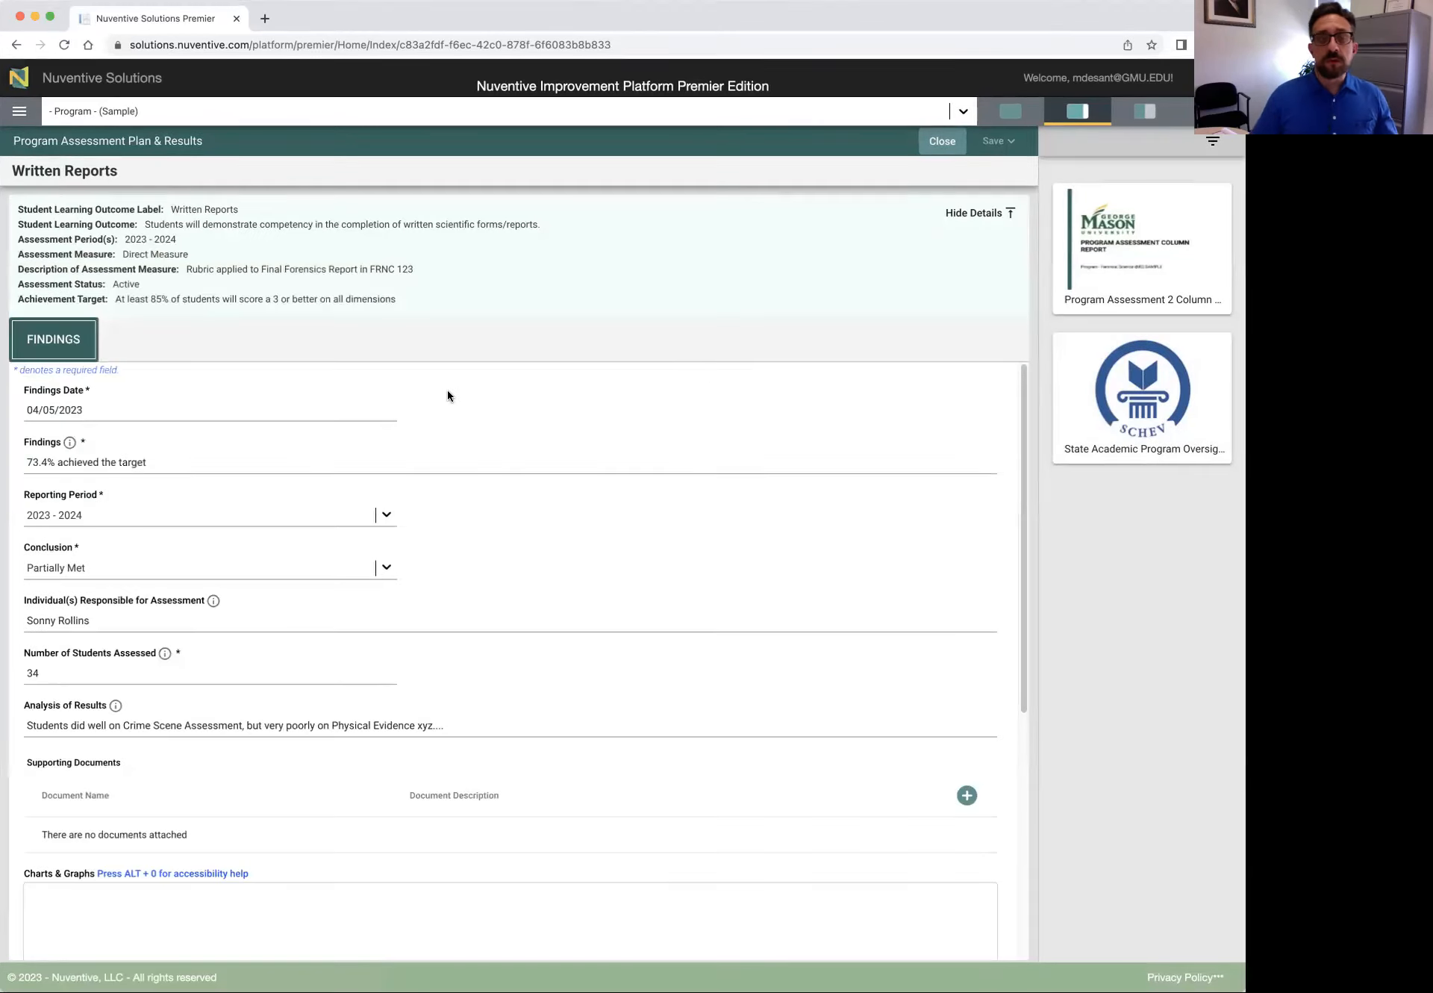
click(320, 415)
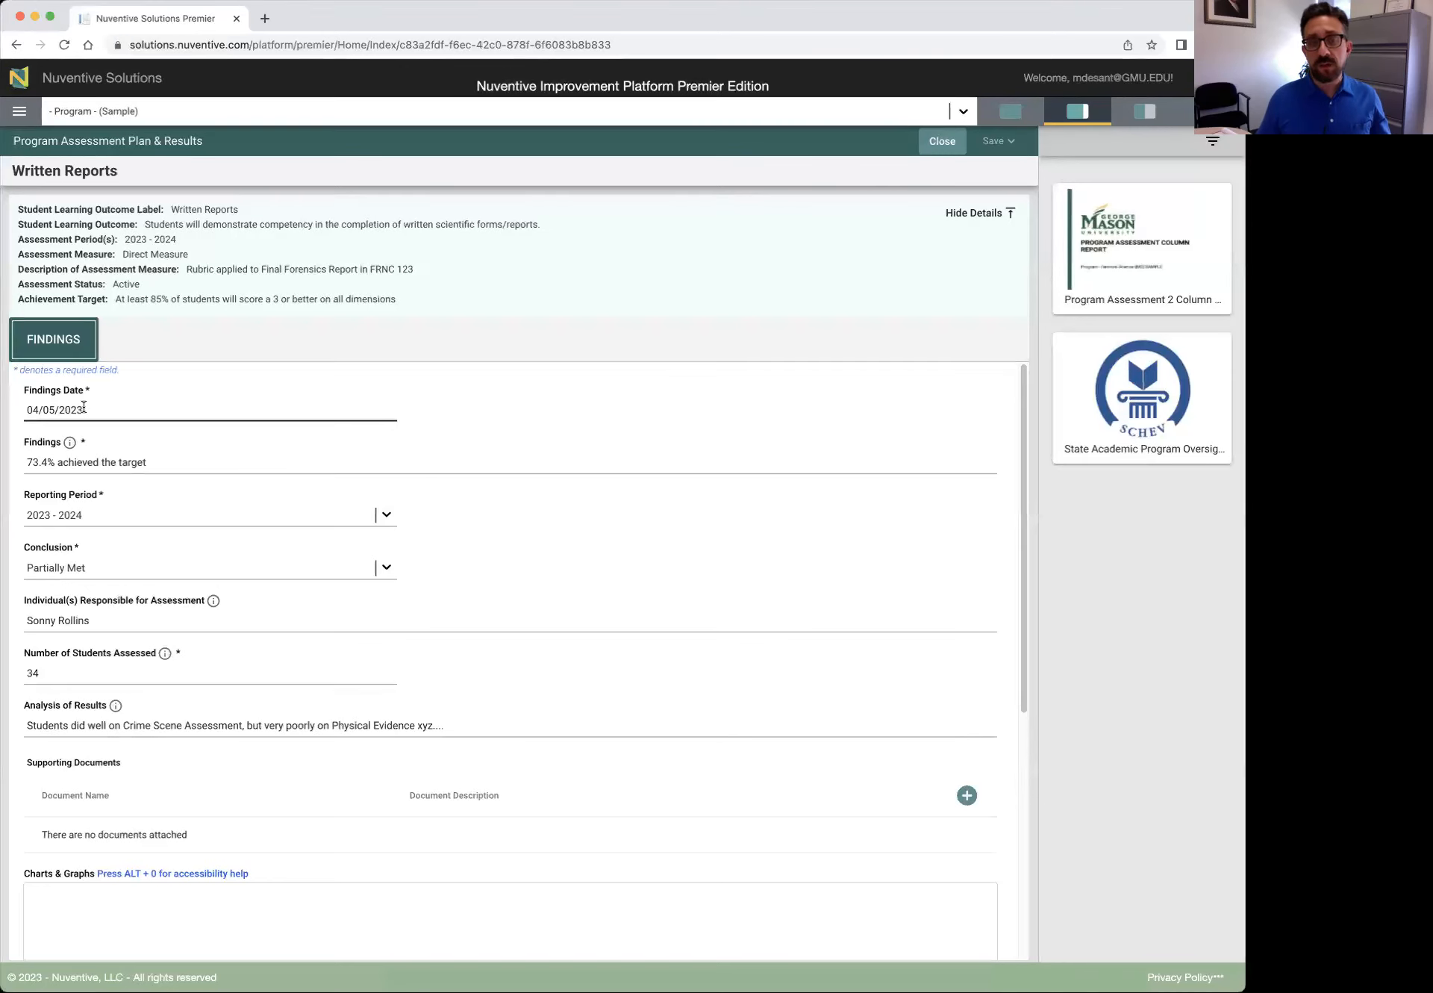
scroll(119, 415, down, 1)
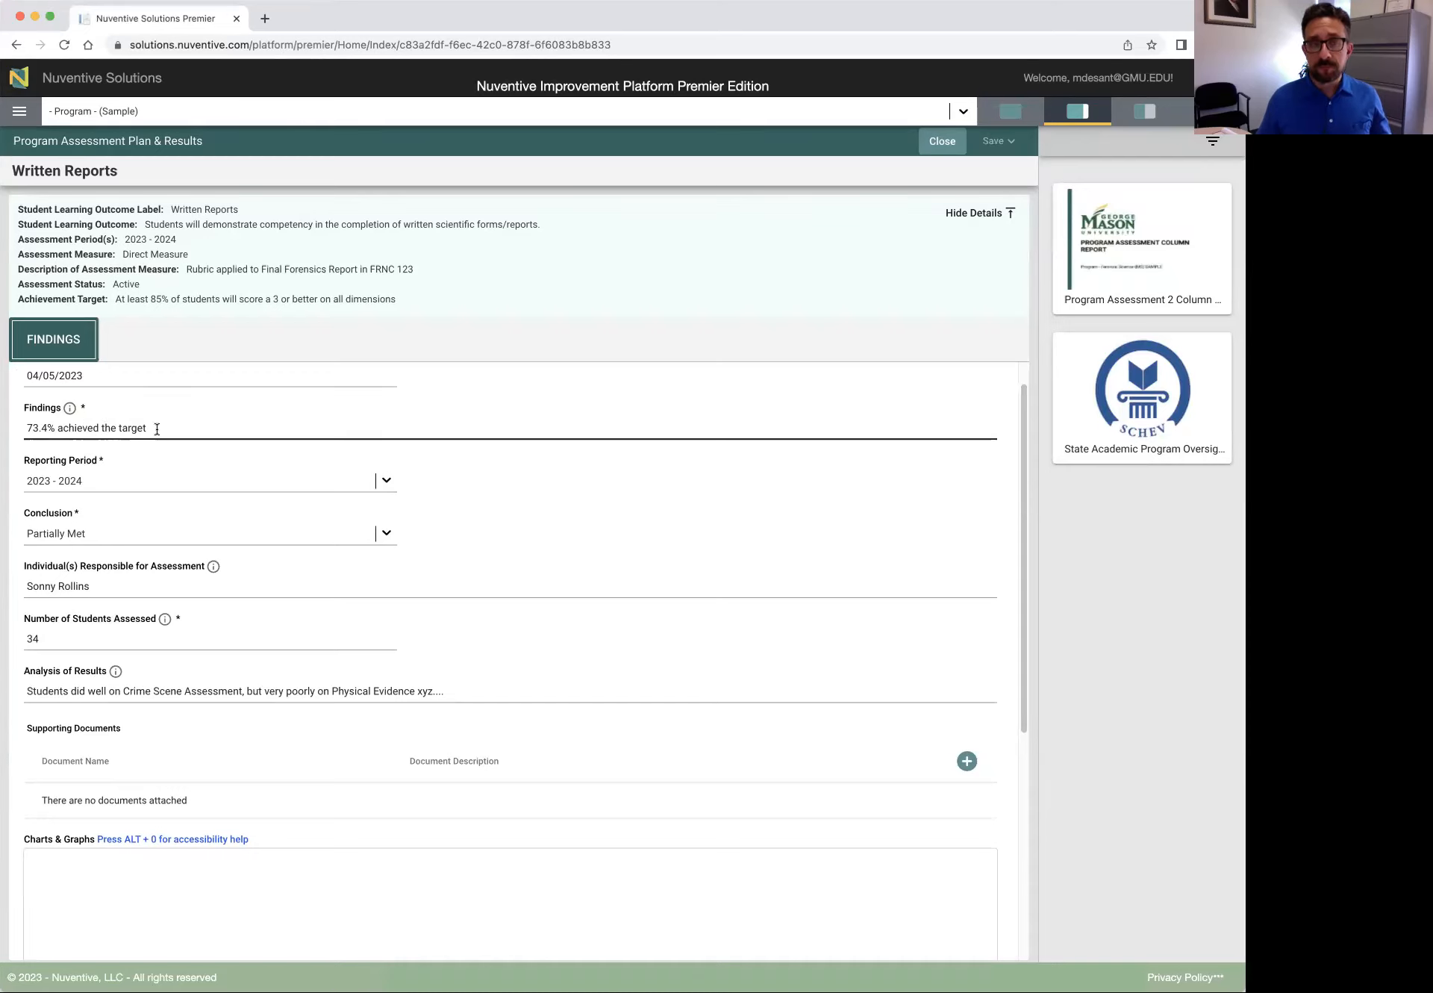
scroll(112, 527, up, 1)
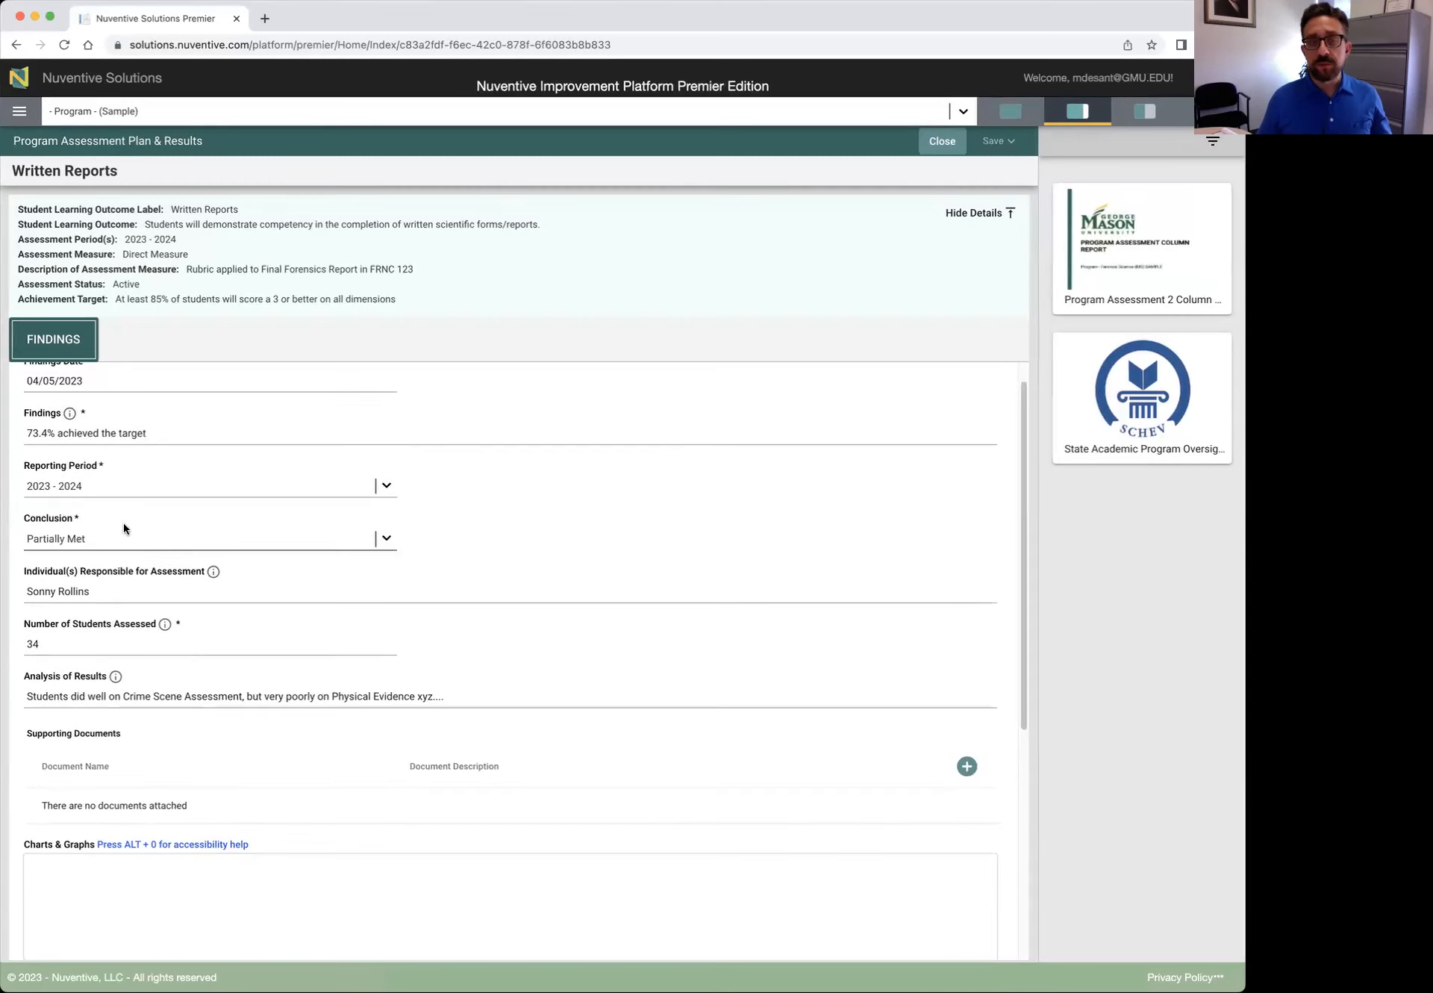
click(386, 537)
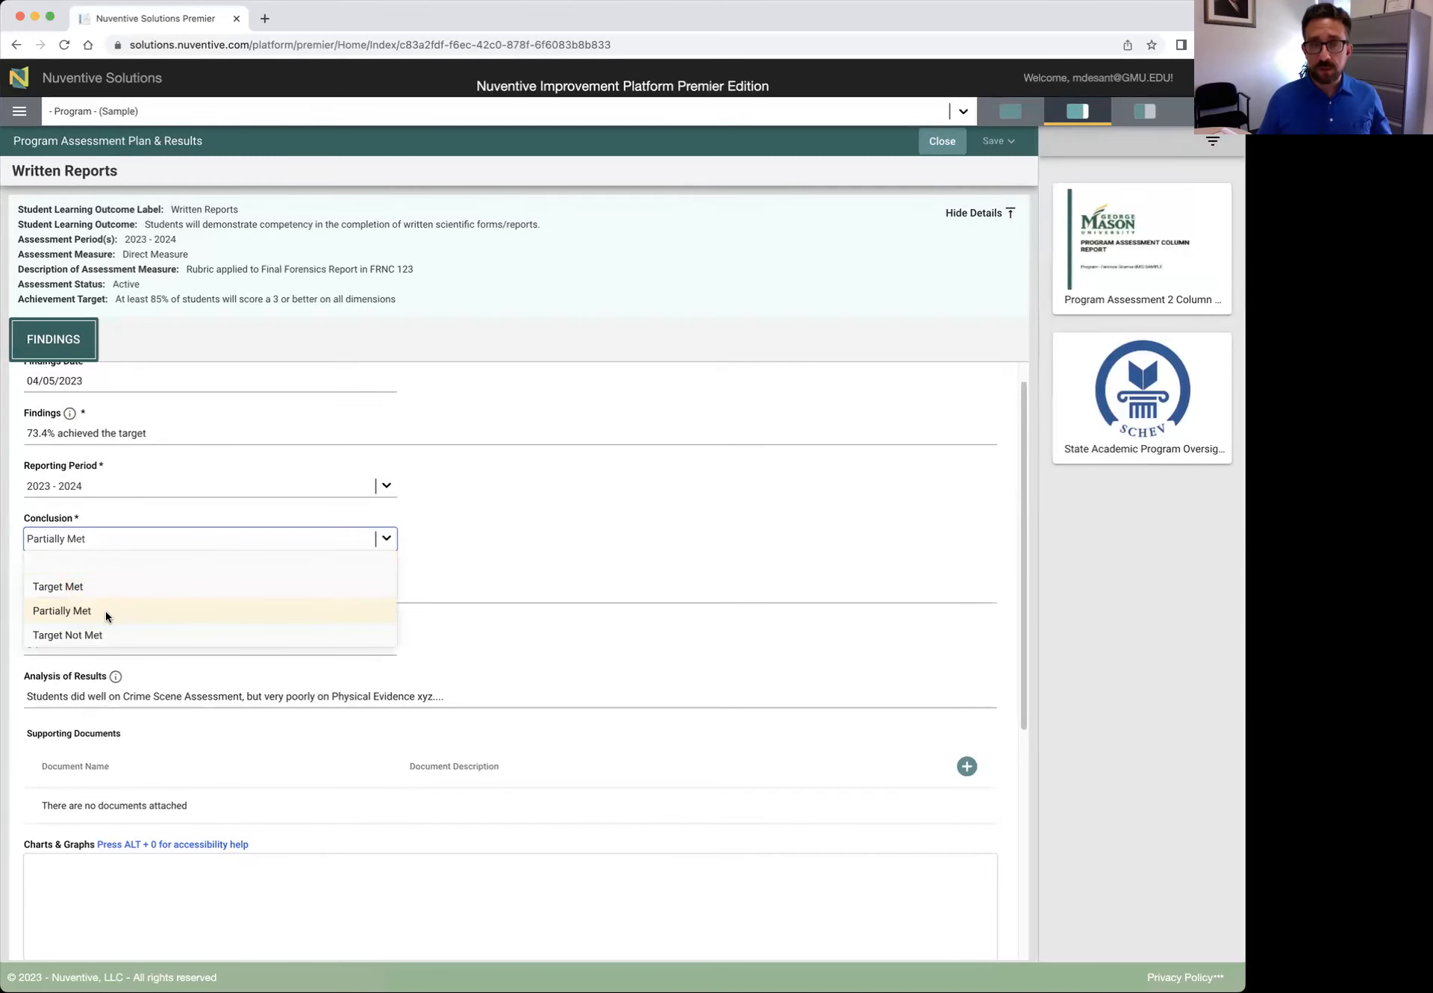
click(388, 537)
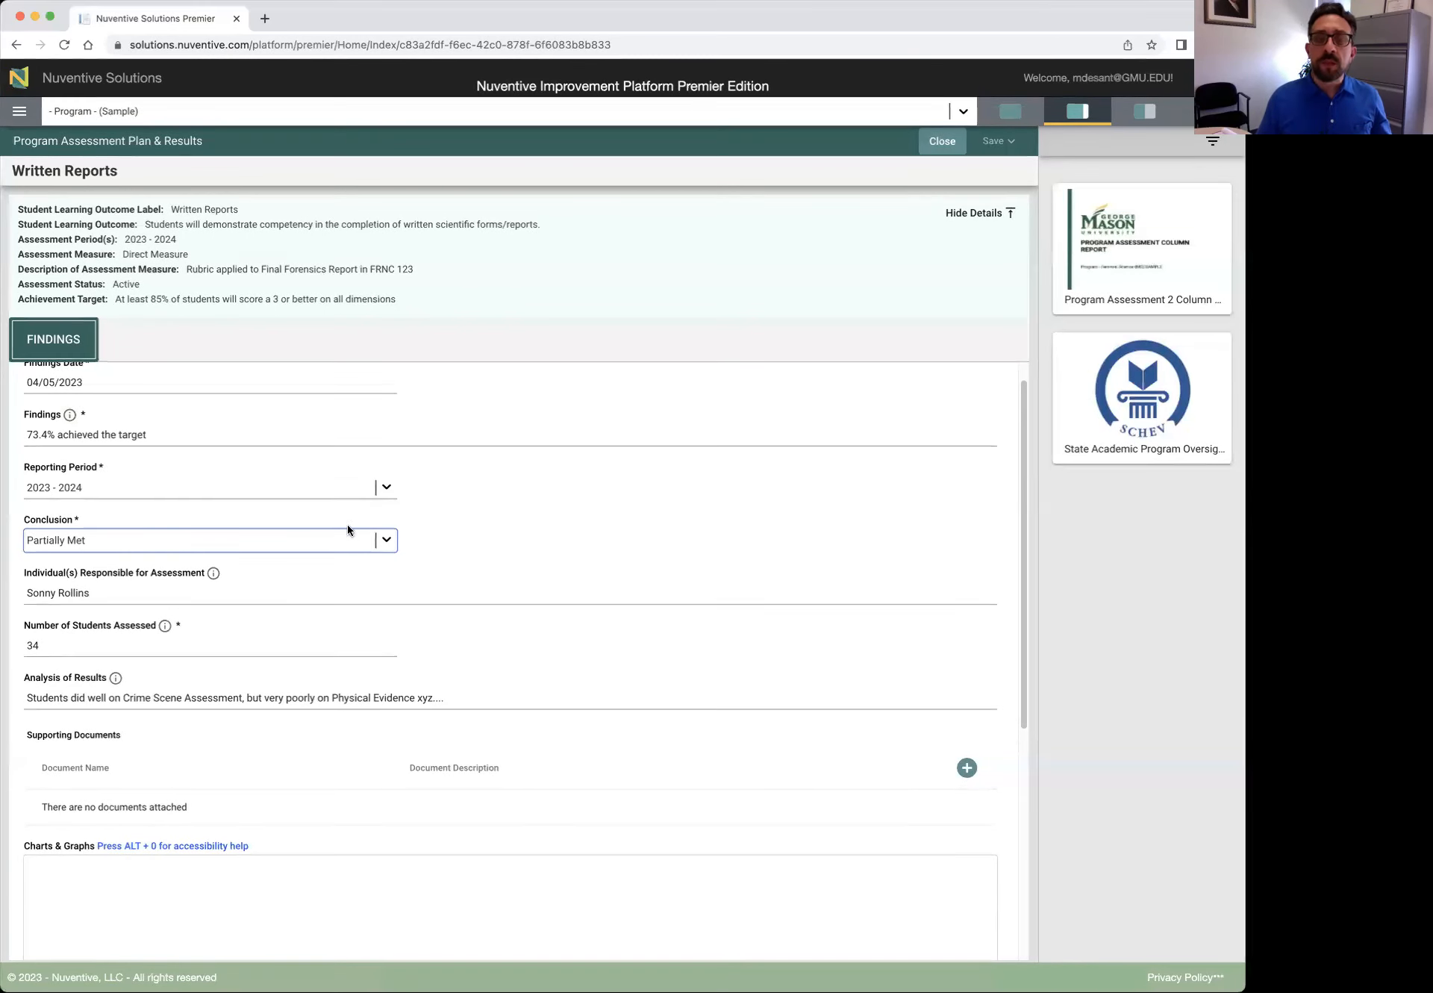
scroll(388, 539, down, 1)
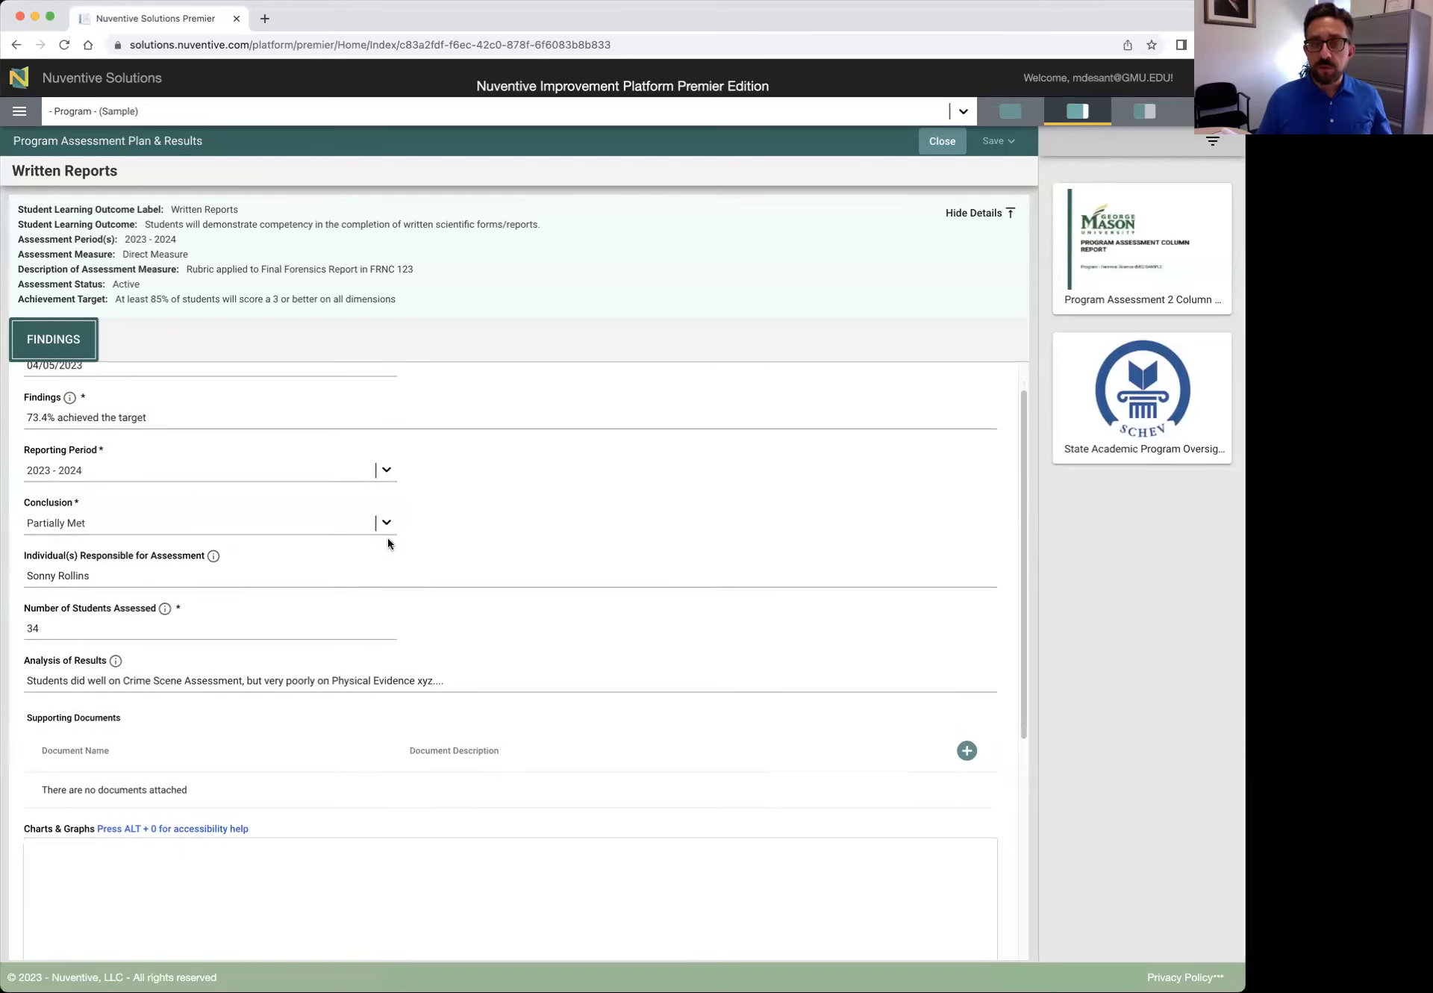
click(387, 523)
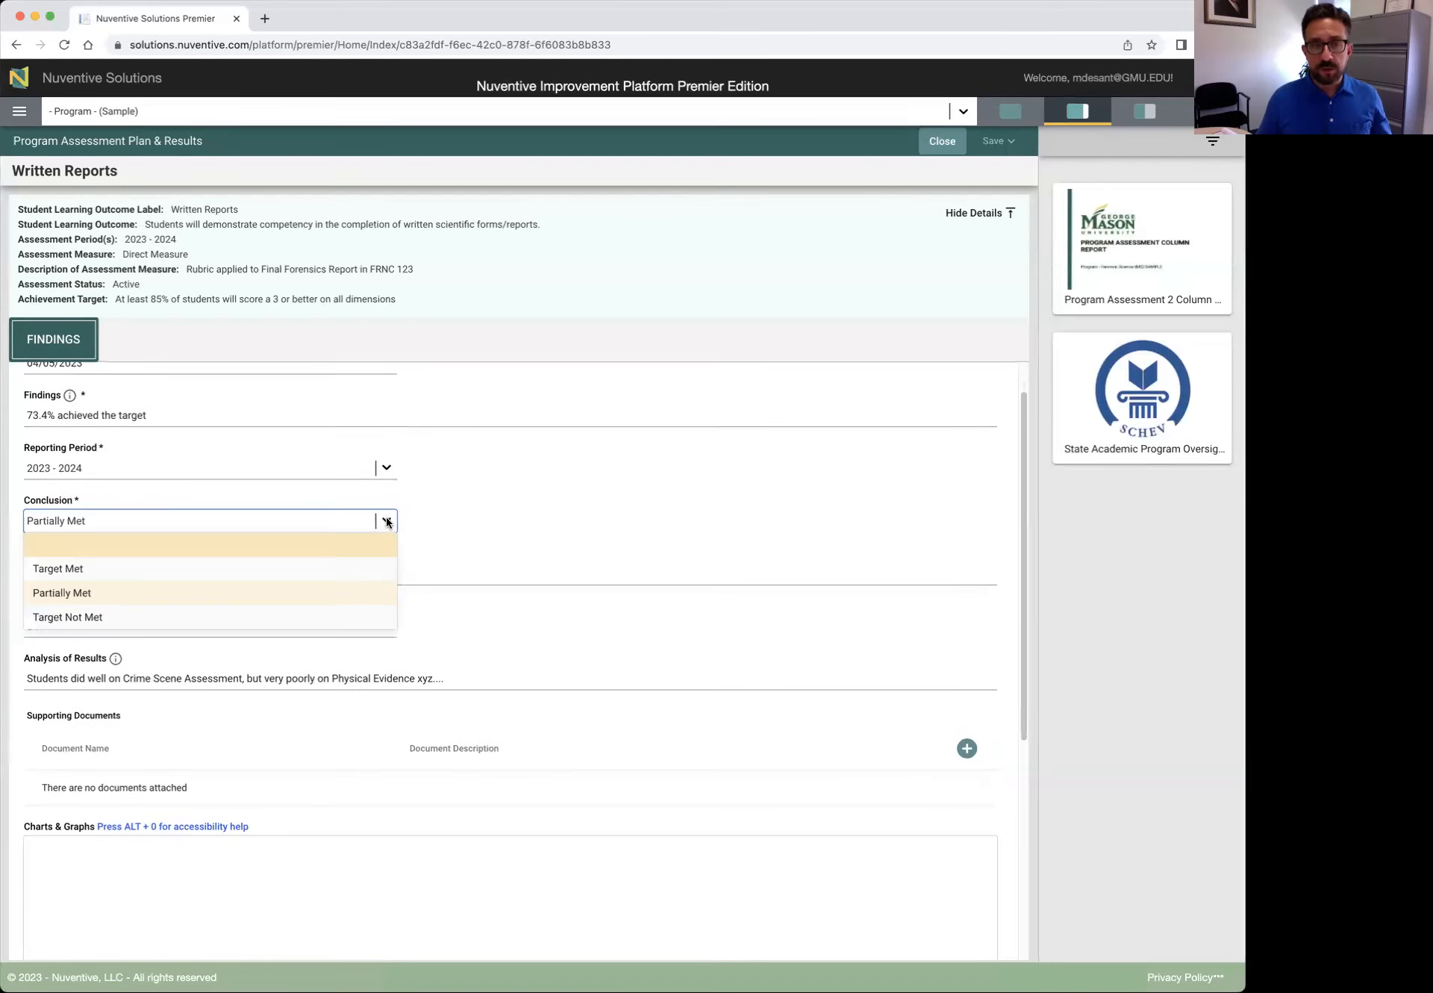
click(464, 523)
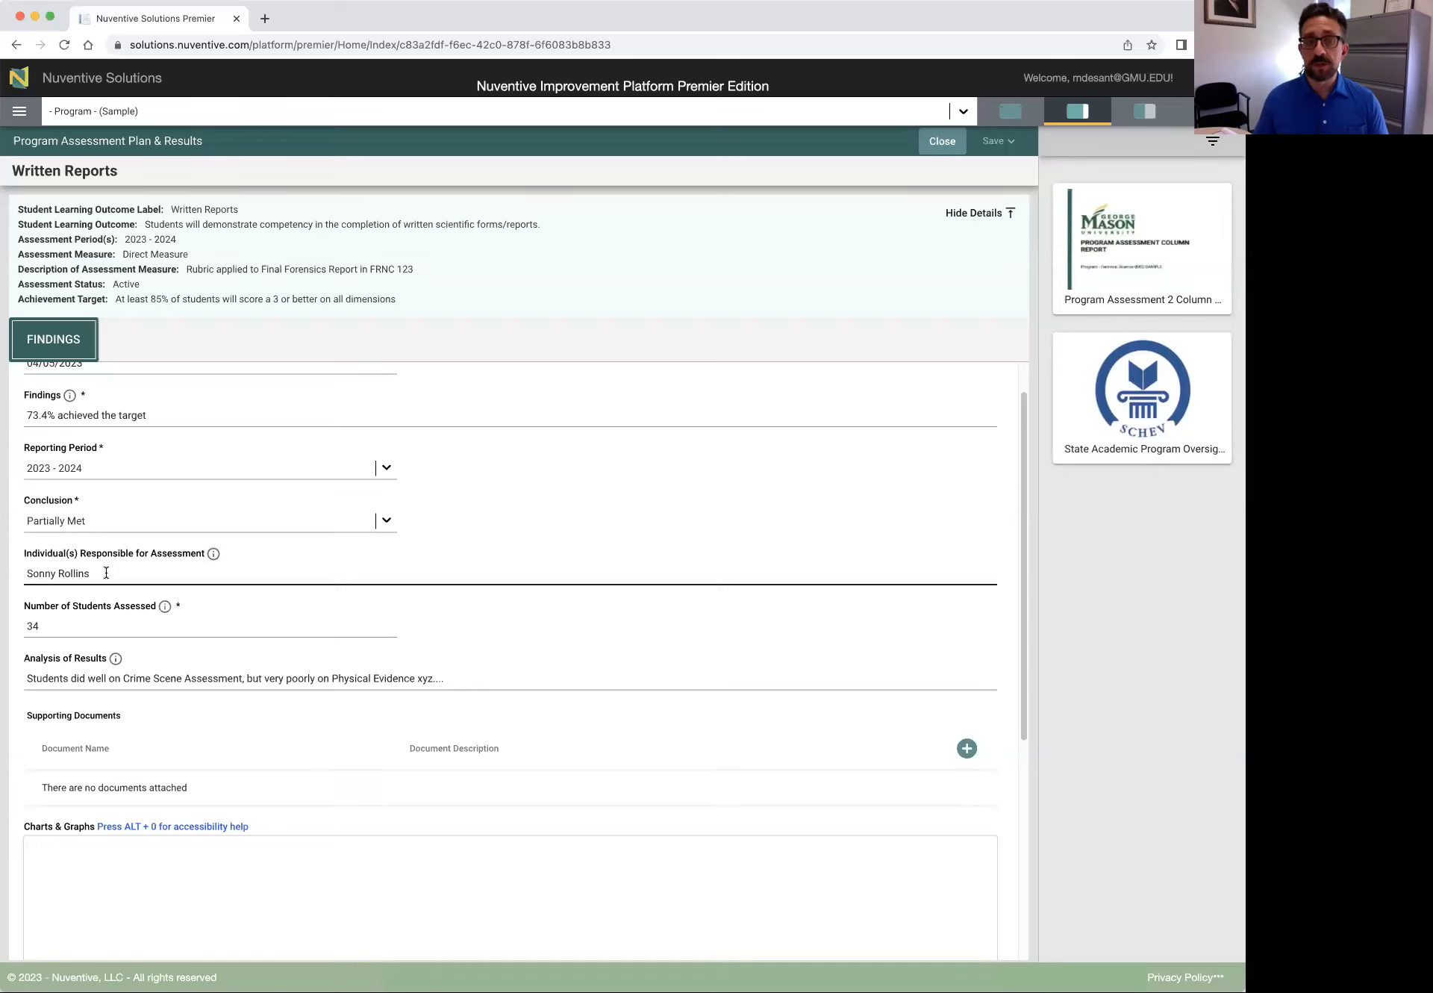
Type a comma after 'Crime Scene Assessment' in the Analysis of Results text
click(84, 627)
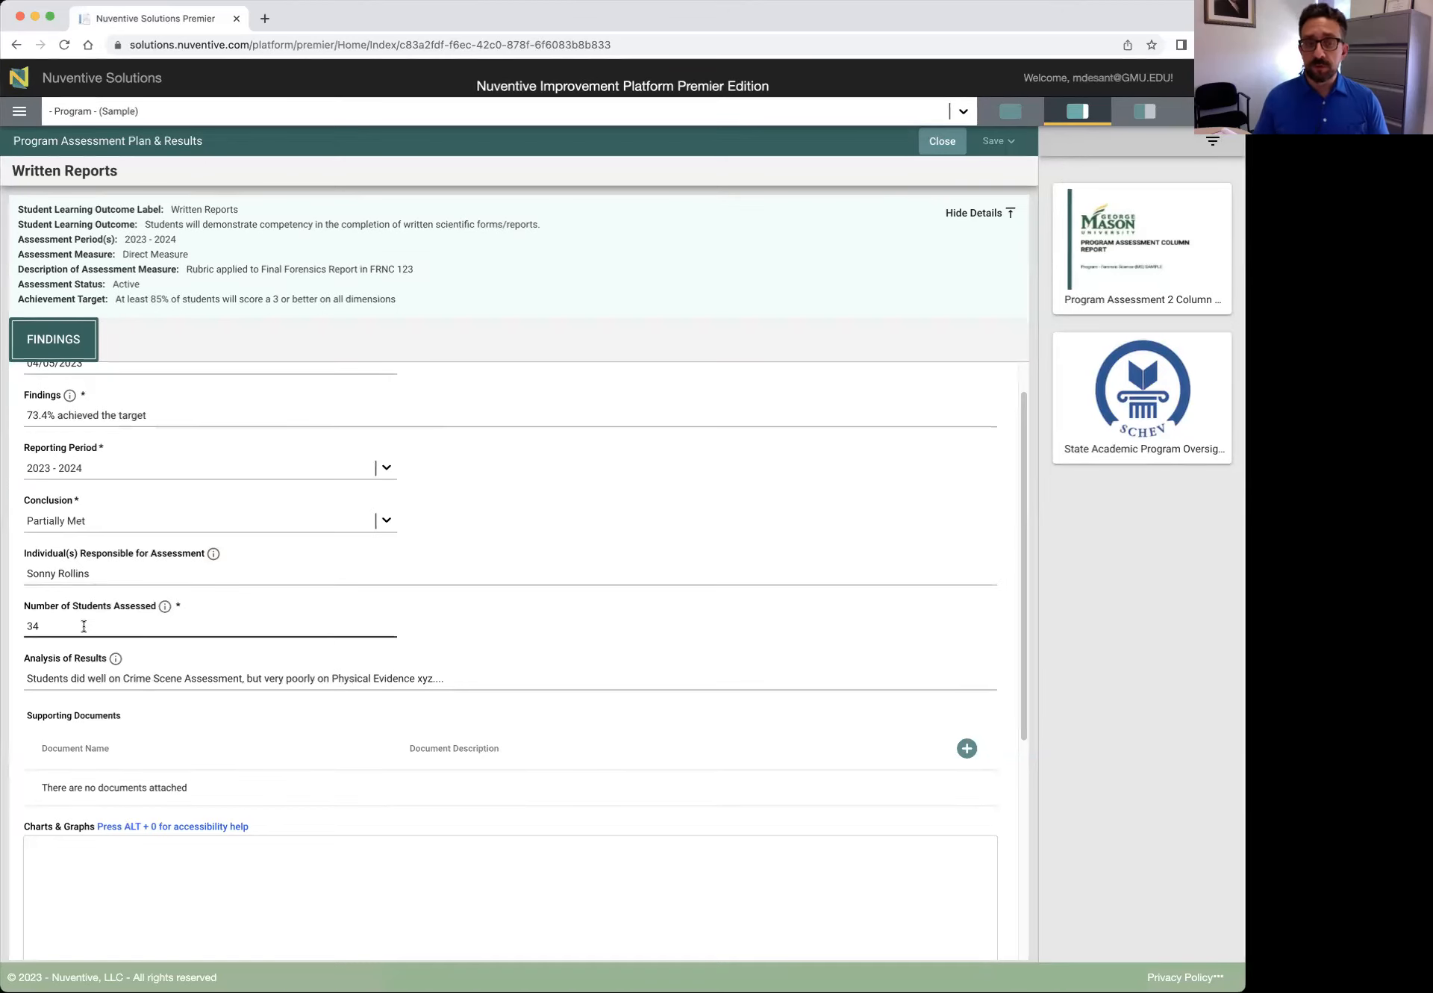
scroll(84, 626, down, 2)
click(53, 620)
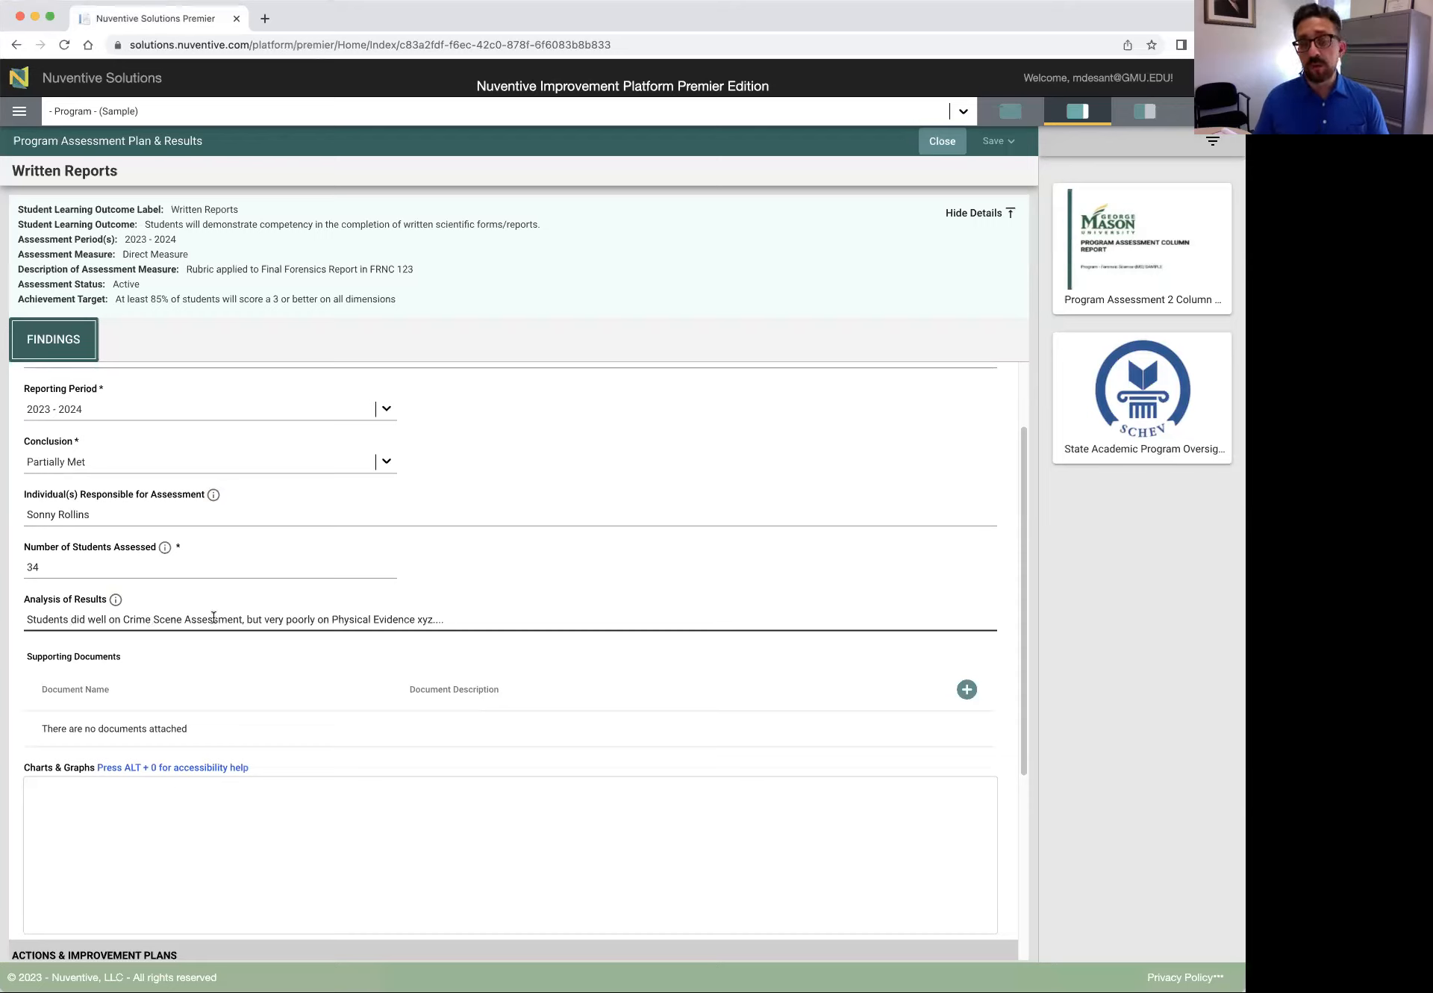
click(243, 619)
text(,)
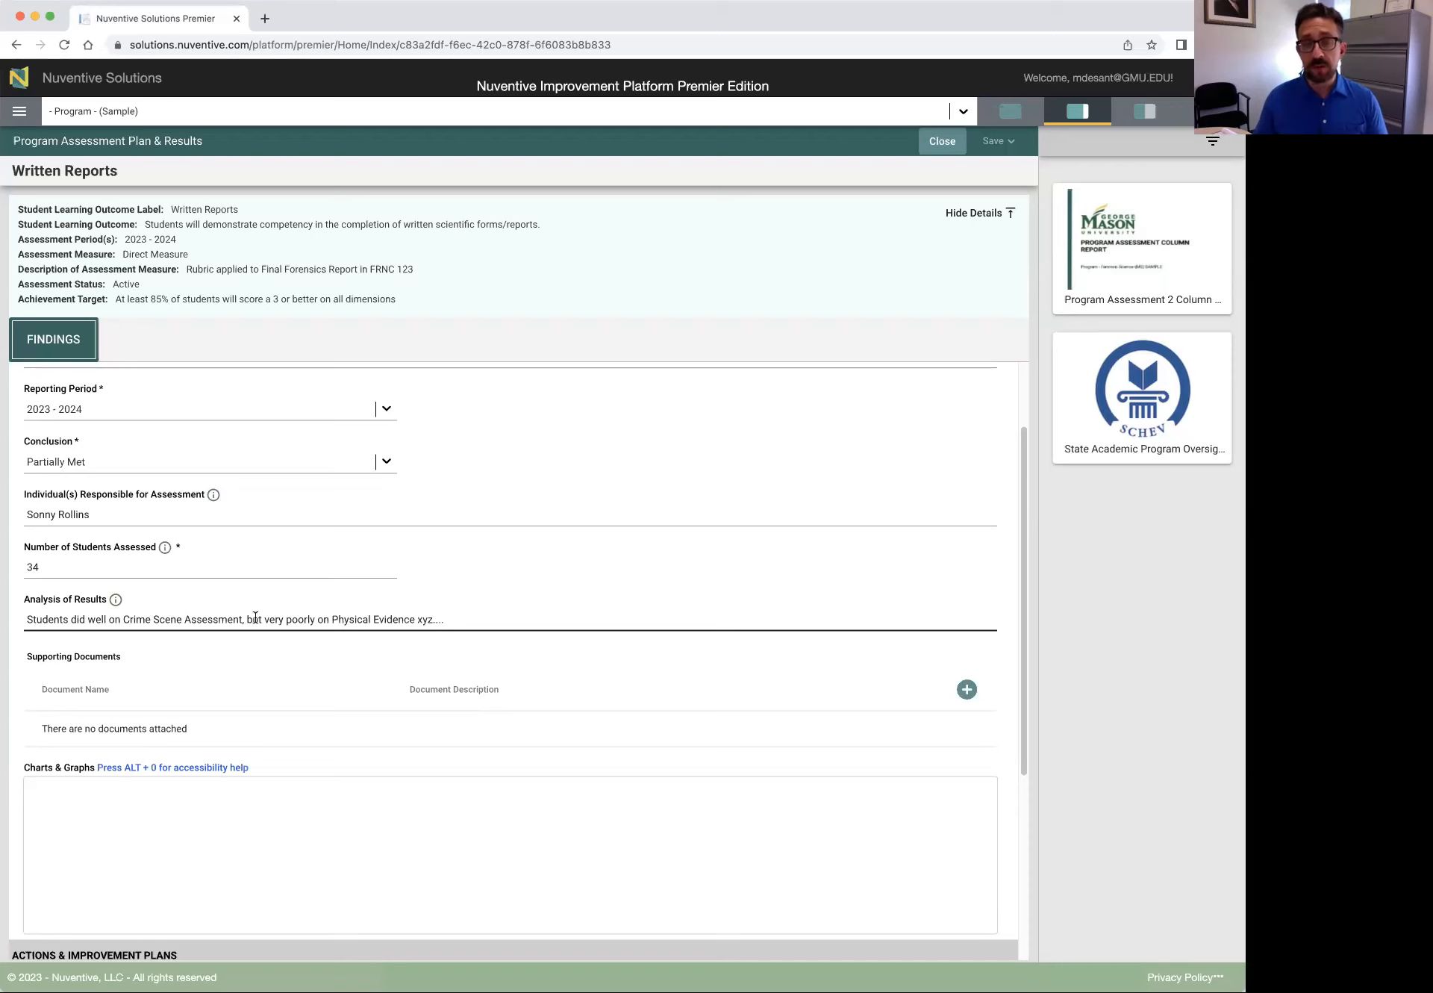
scroll(320, 693, down, 2)
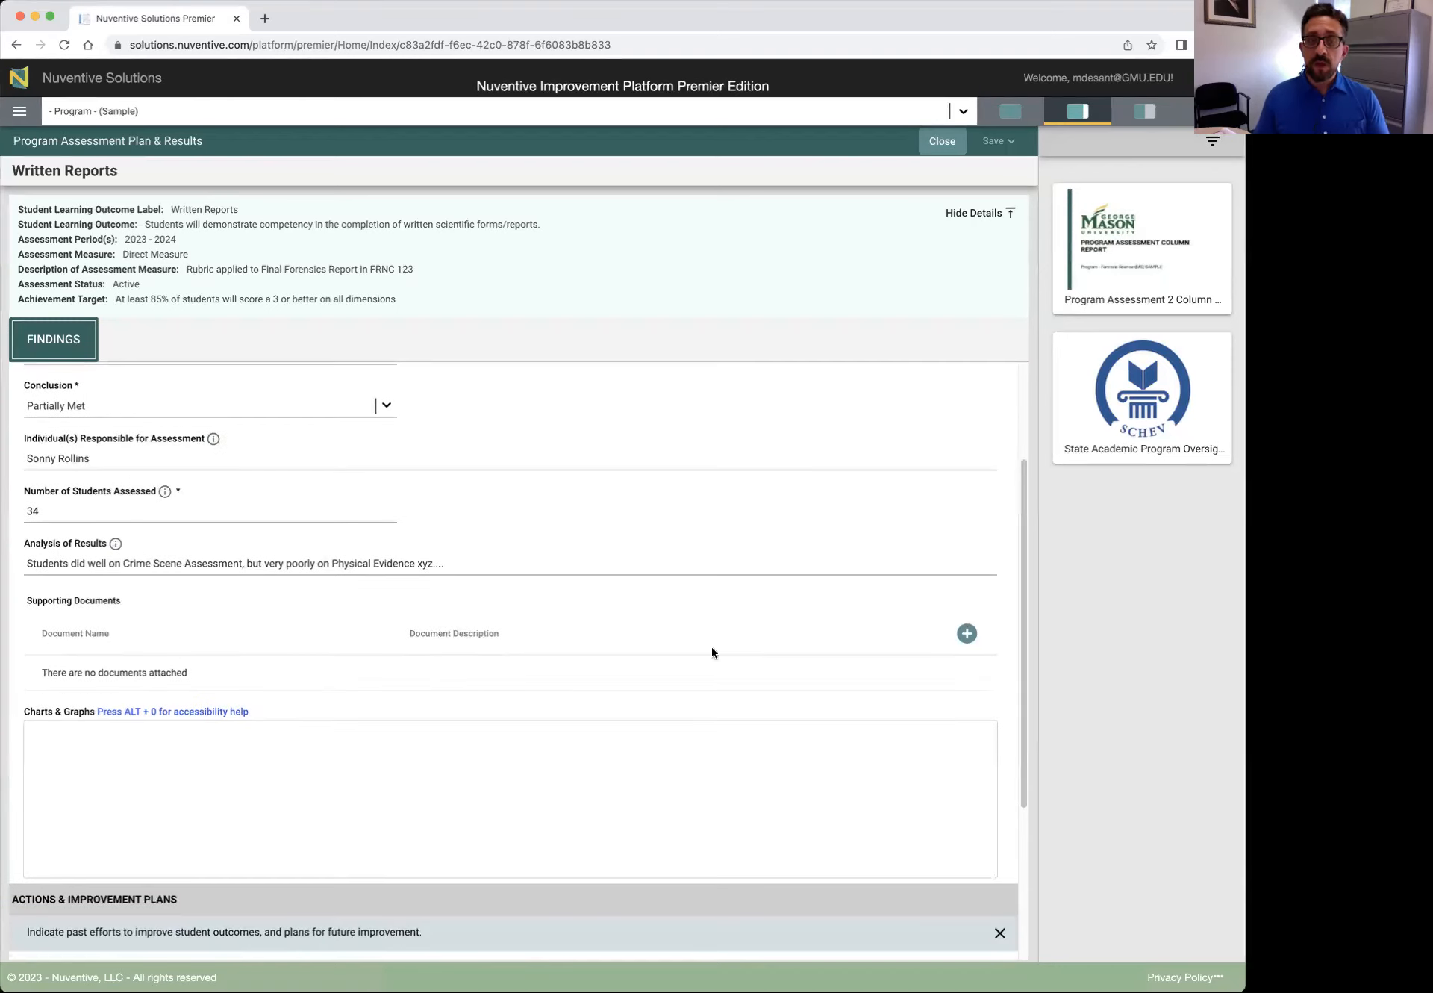
click(966, 633)
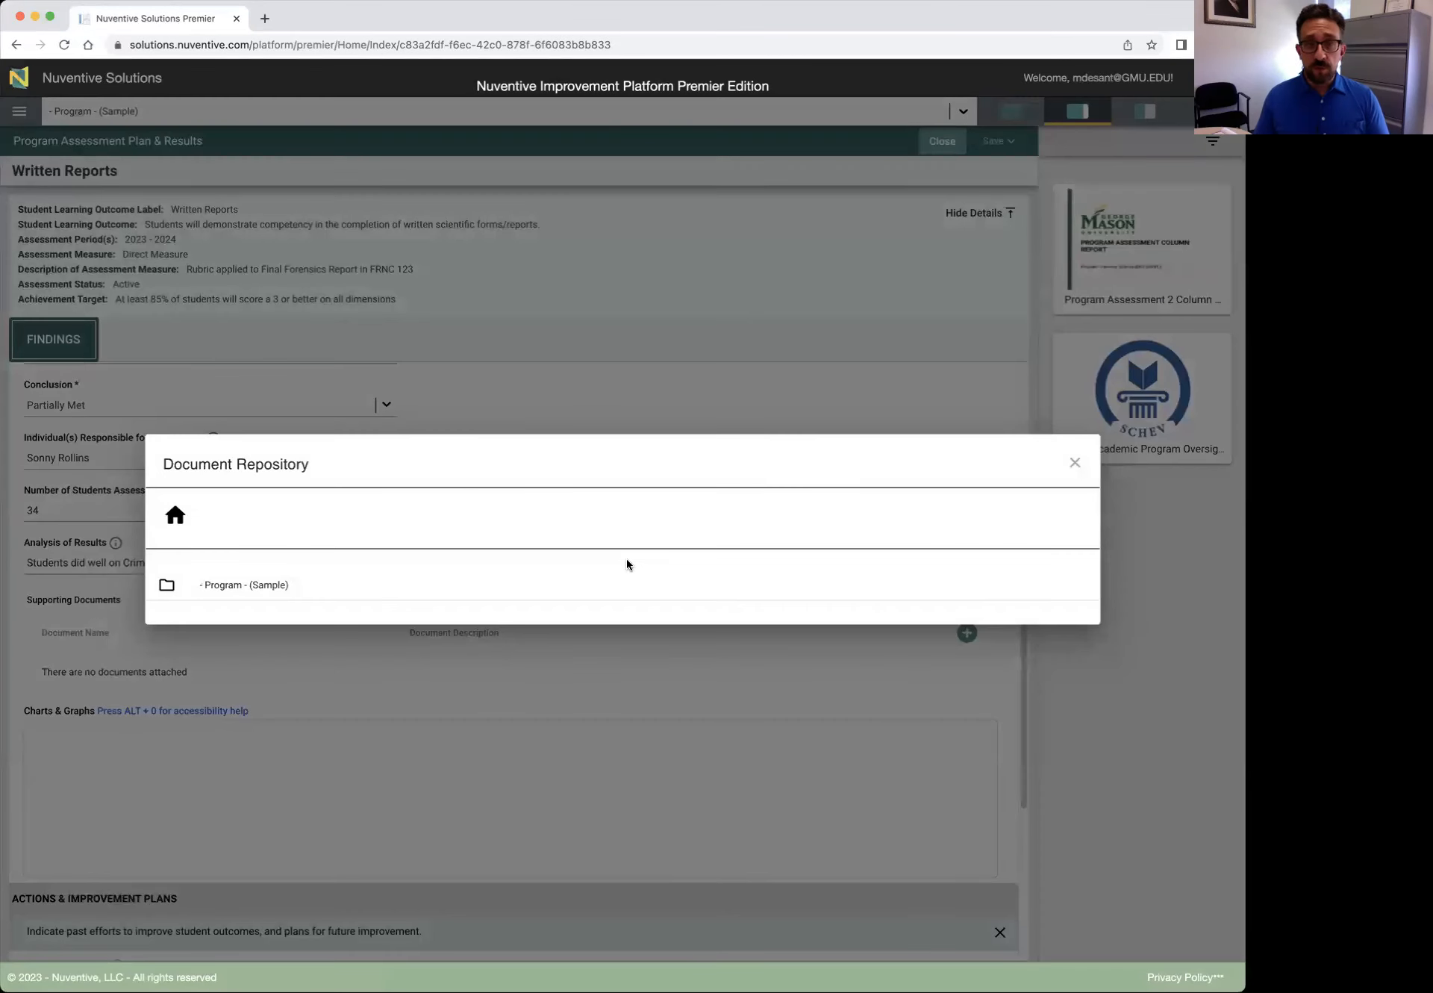
click(1076, 464)
scroll(939, 627, up, 1)
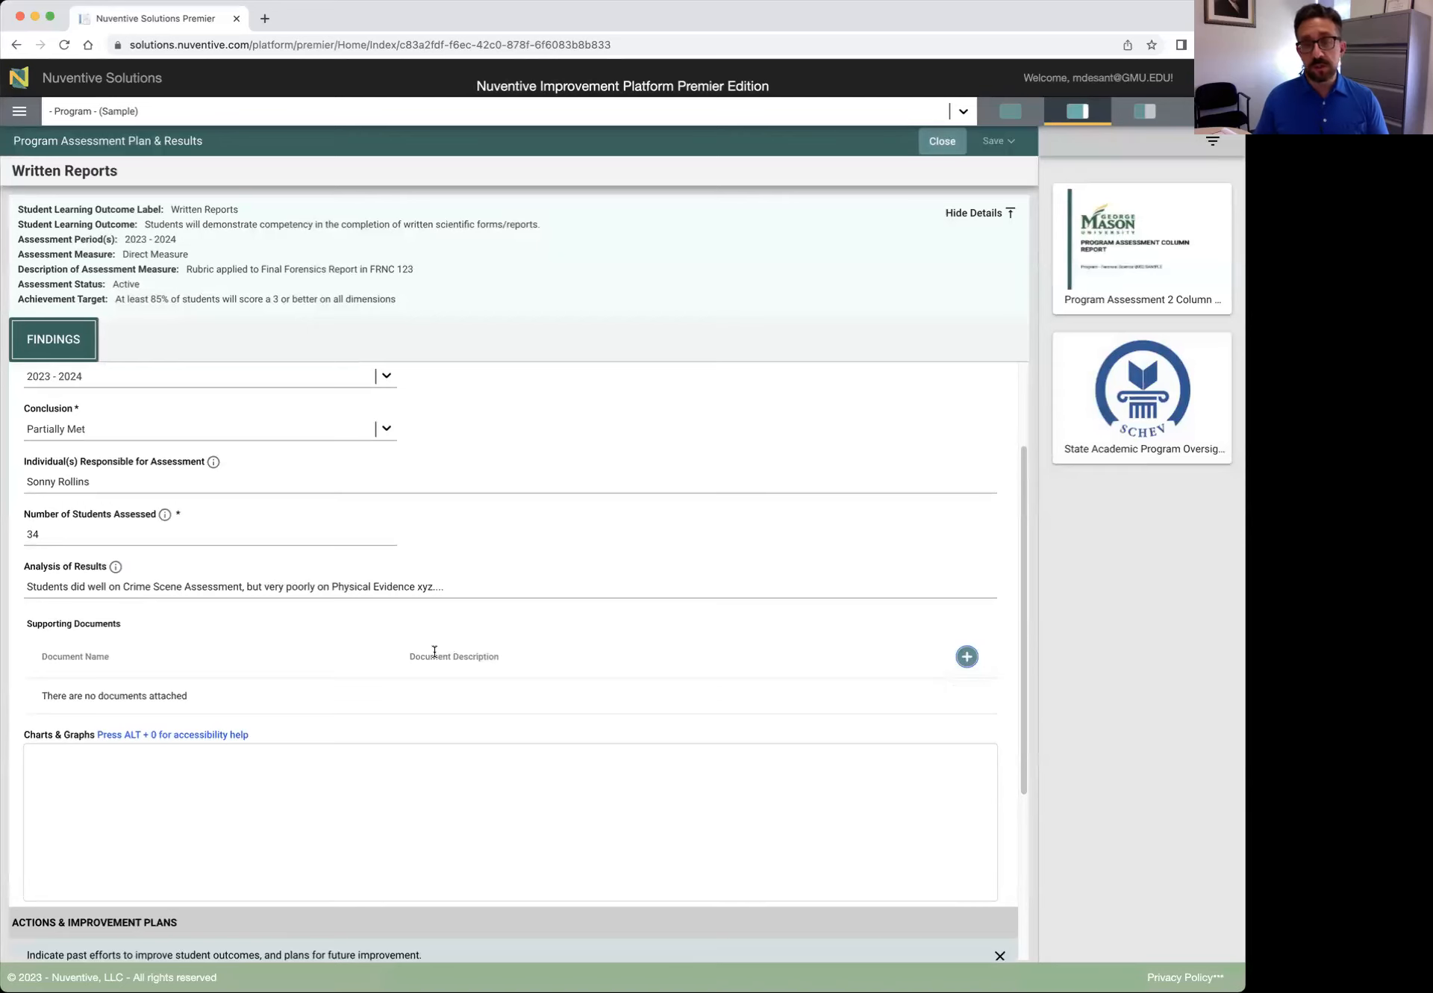
scroll(435, 651, down, 3)
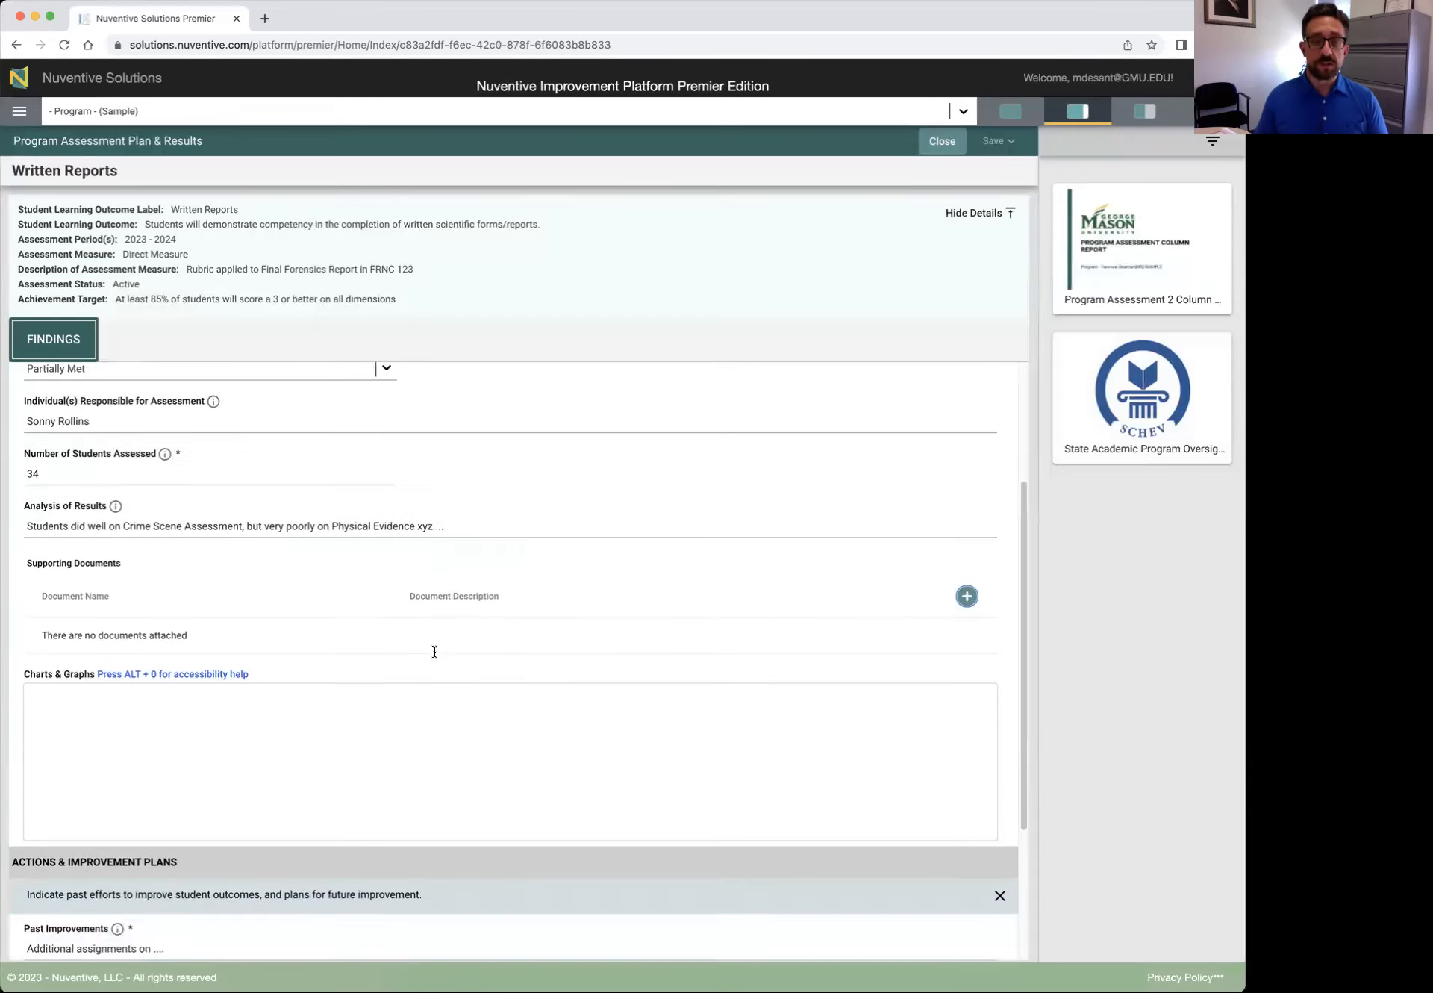
scroll(437, 654, down, 1)
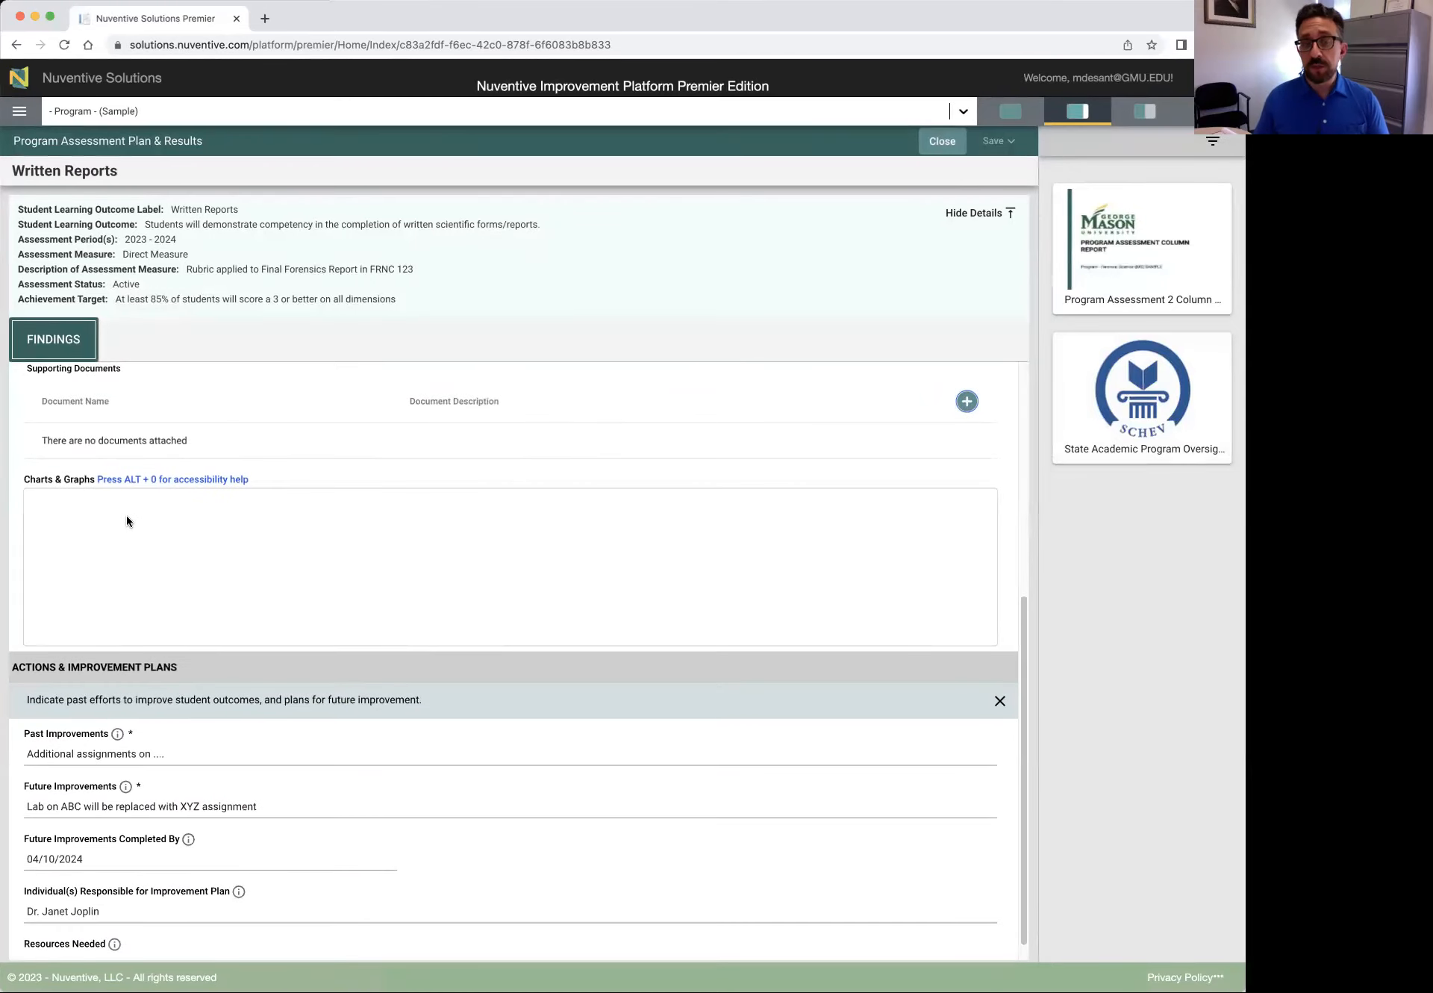
scroll(127, 521, down, 1)
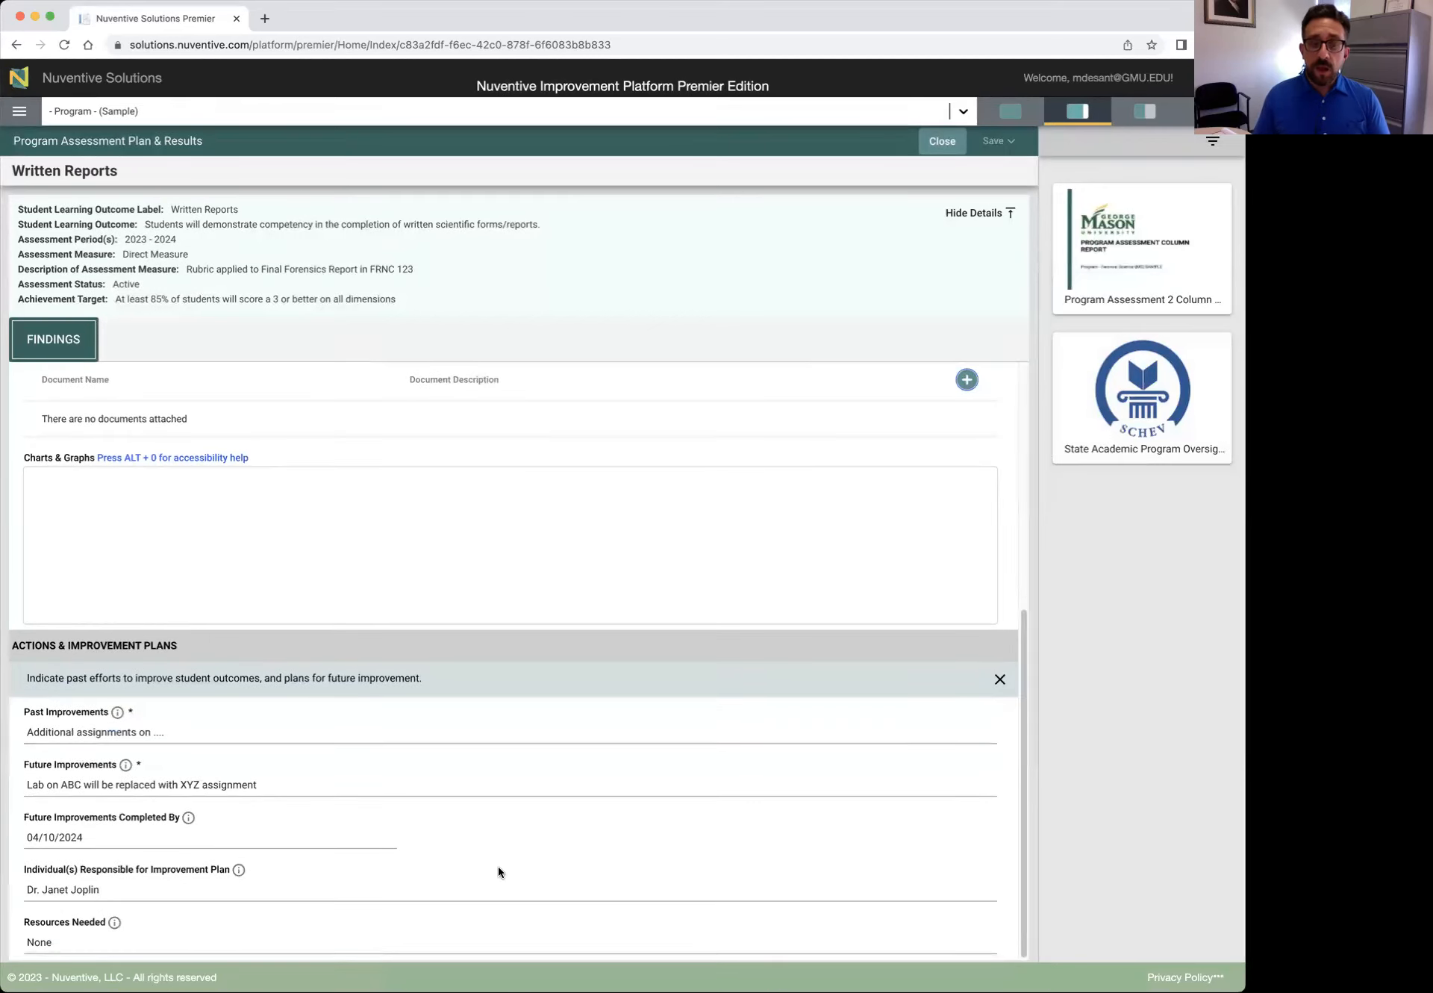
Enter the past and future improvement text for the Written Reports improvement plan
click(67, 731)
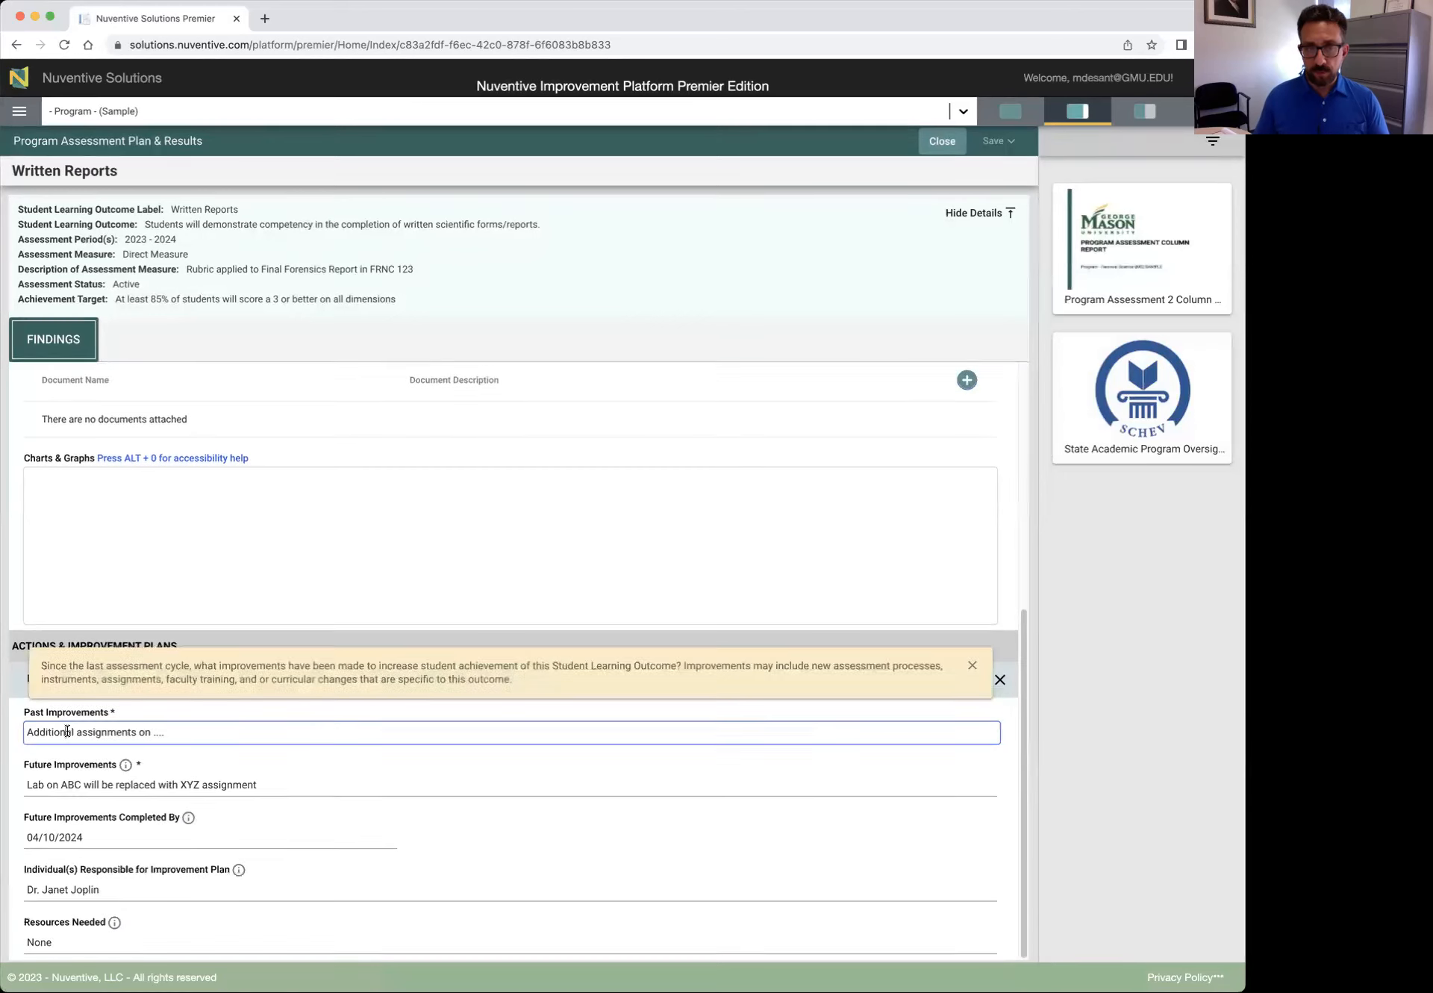
click(973, 667)
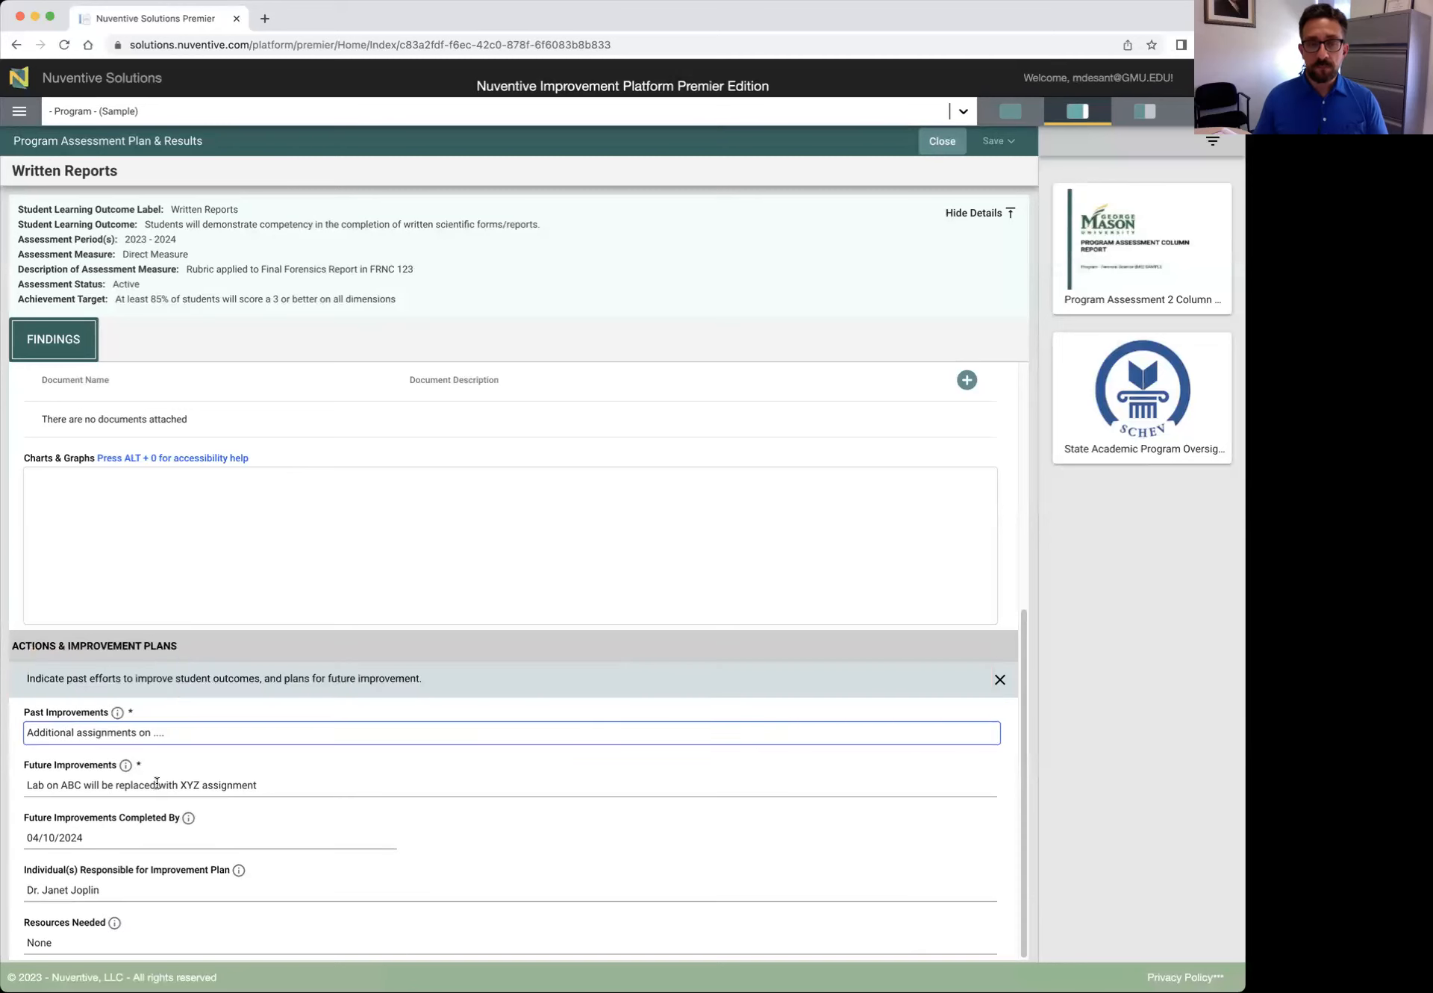
click(90, 784)
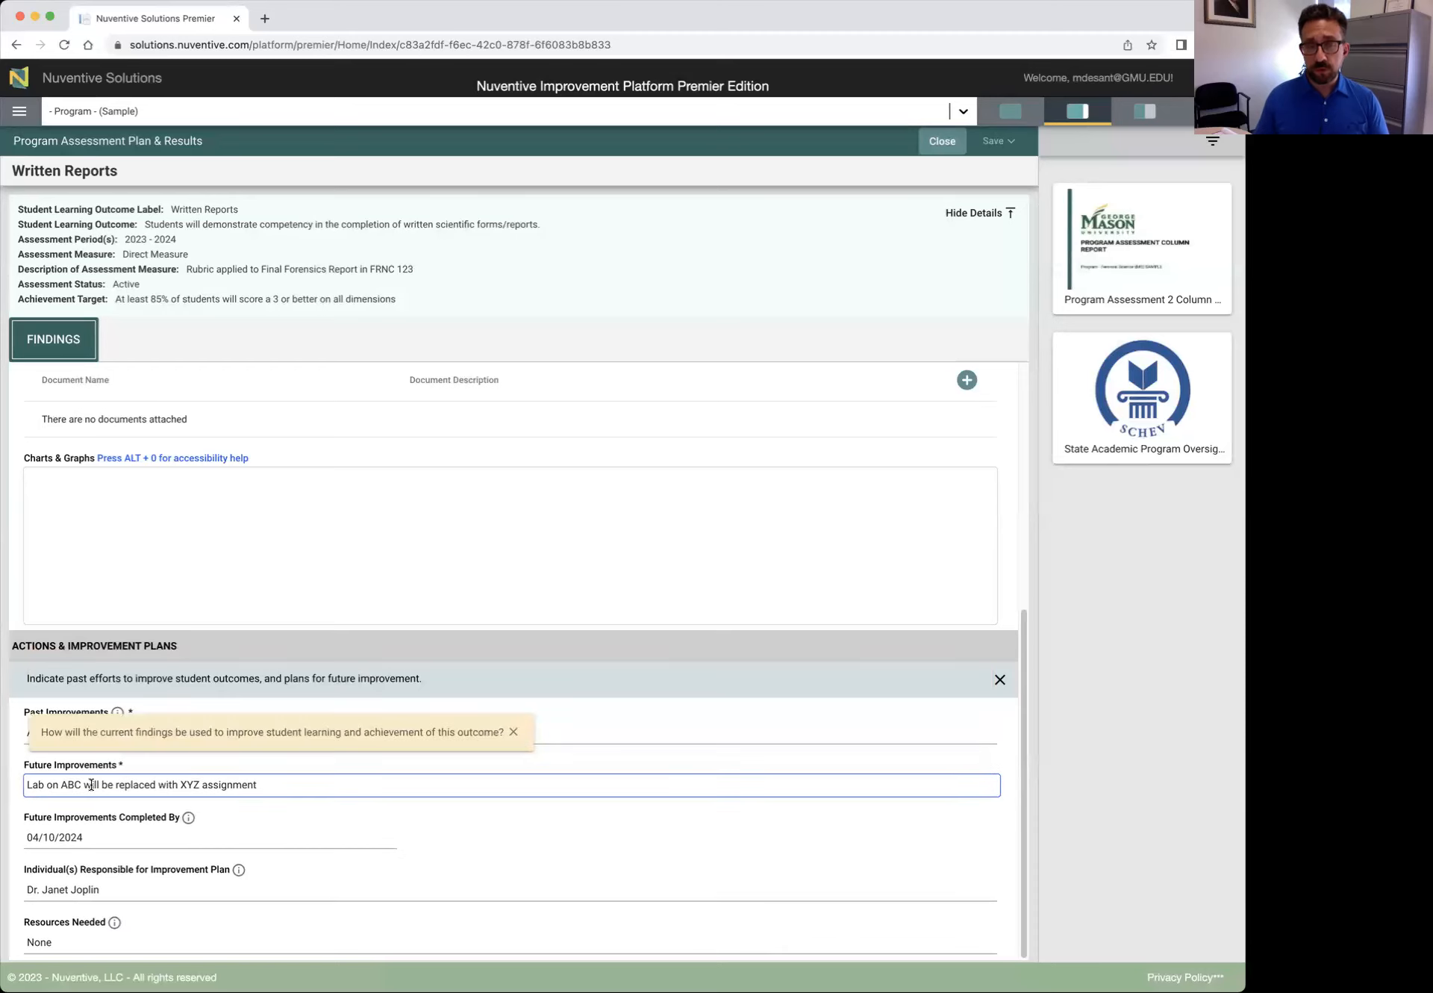
click(514, 733)
scroll(518, 736, up, 5)
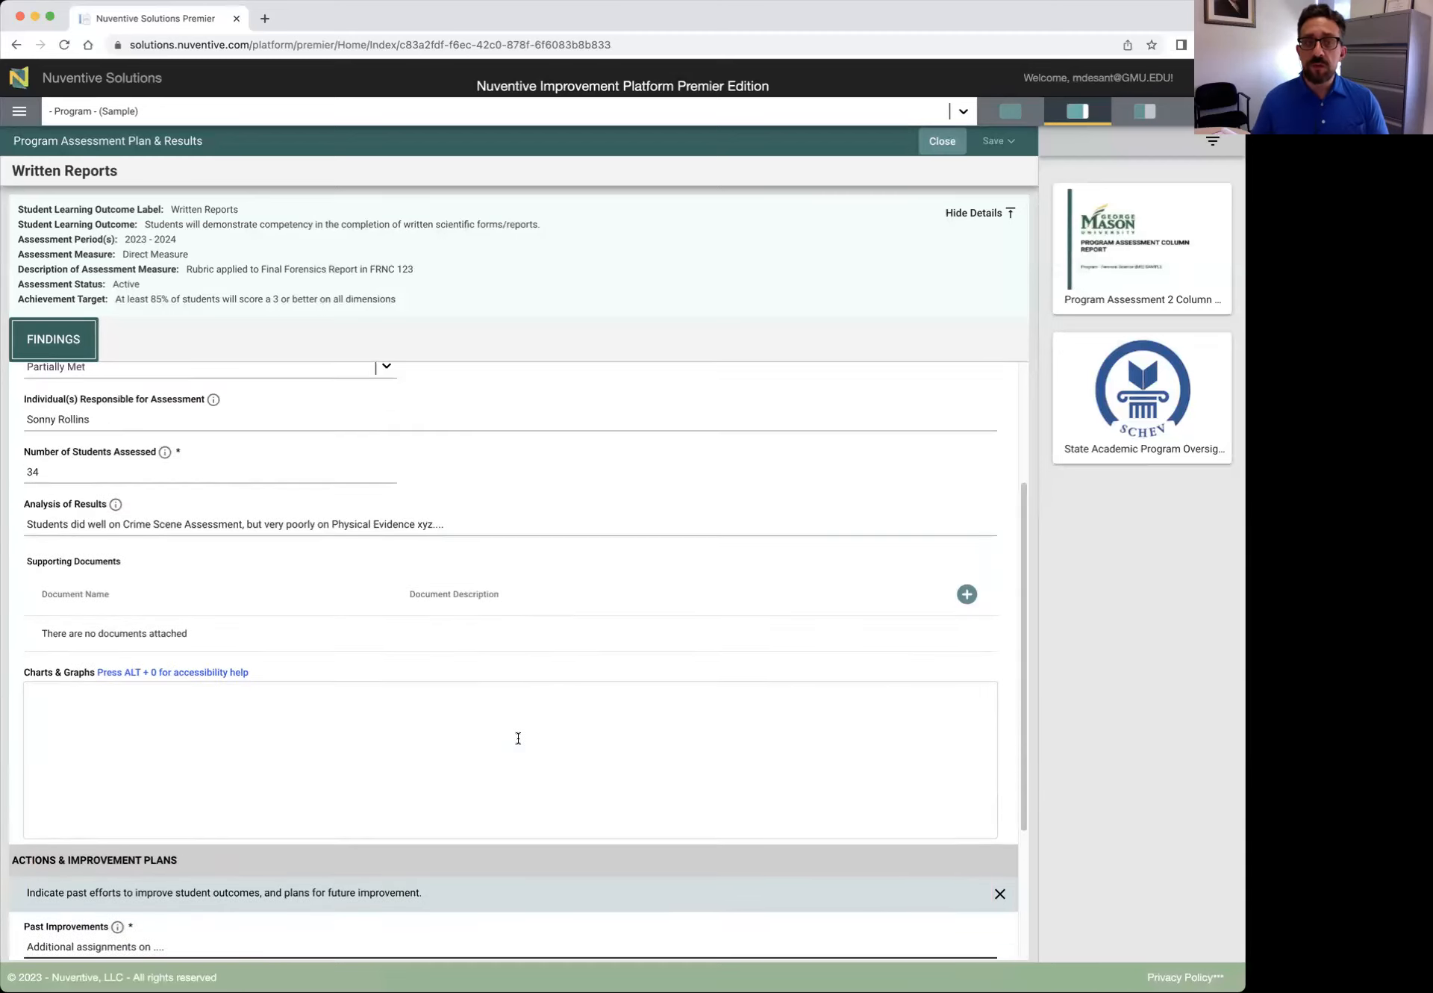
scroll(517, 738, down, 5)
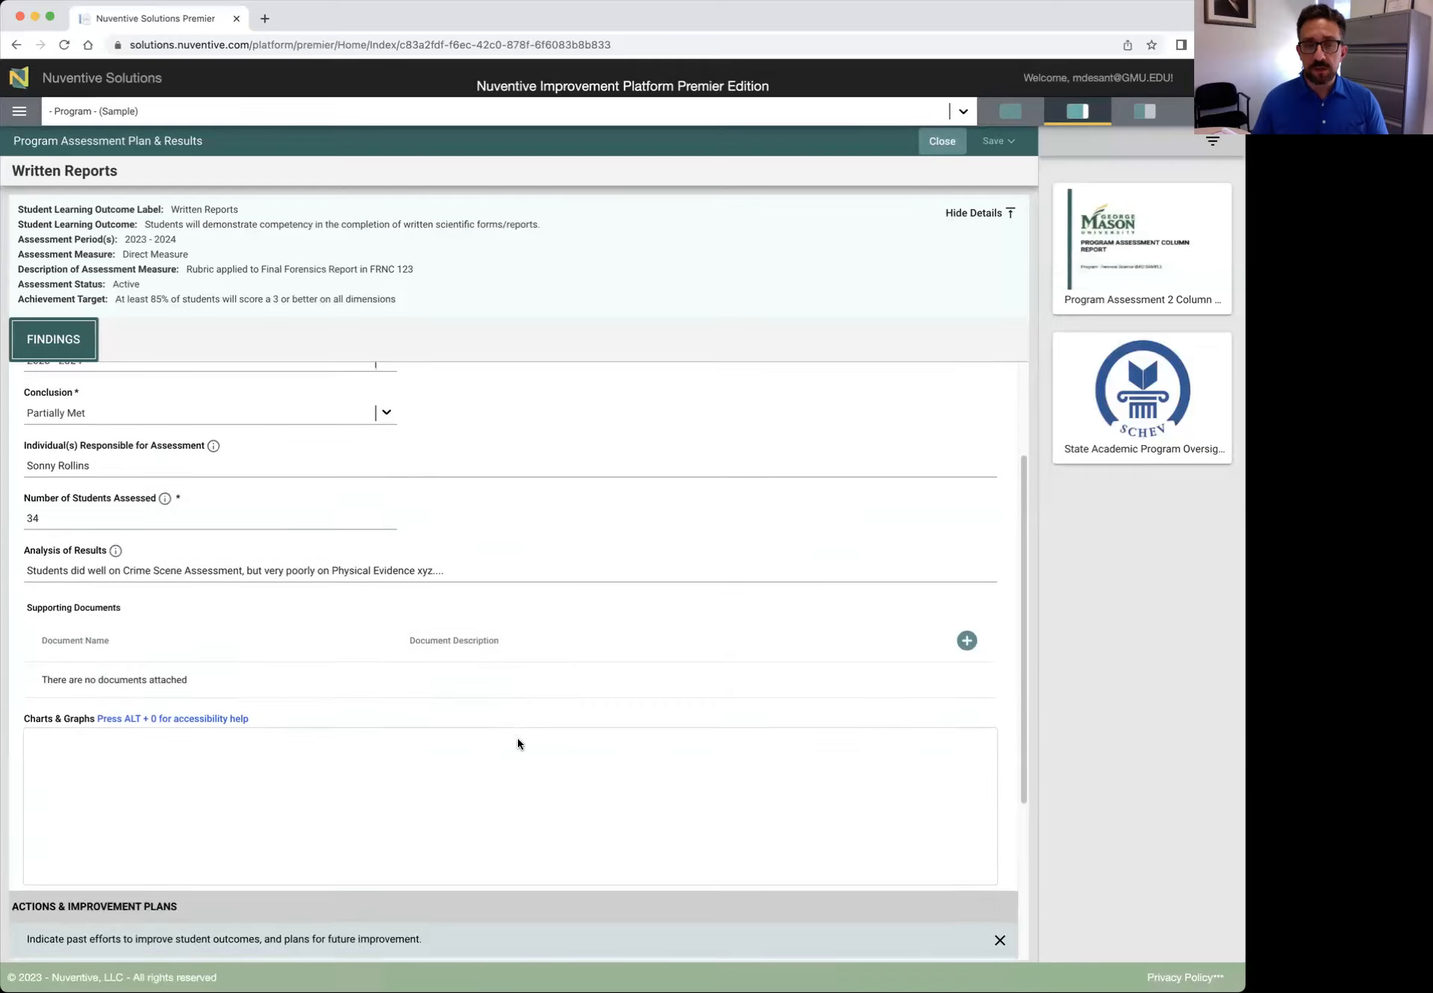
scroll(517, 738, down, 2)
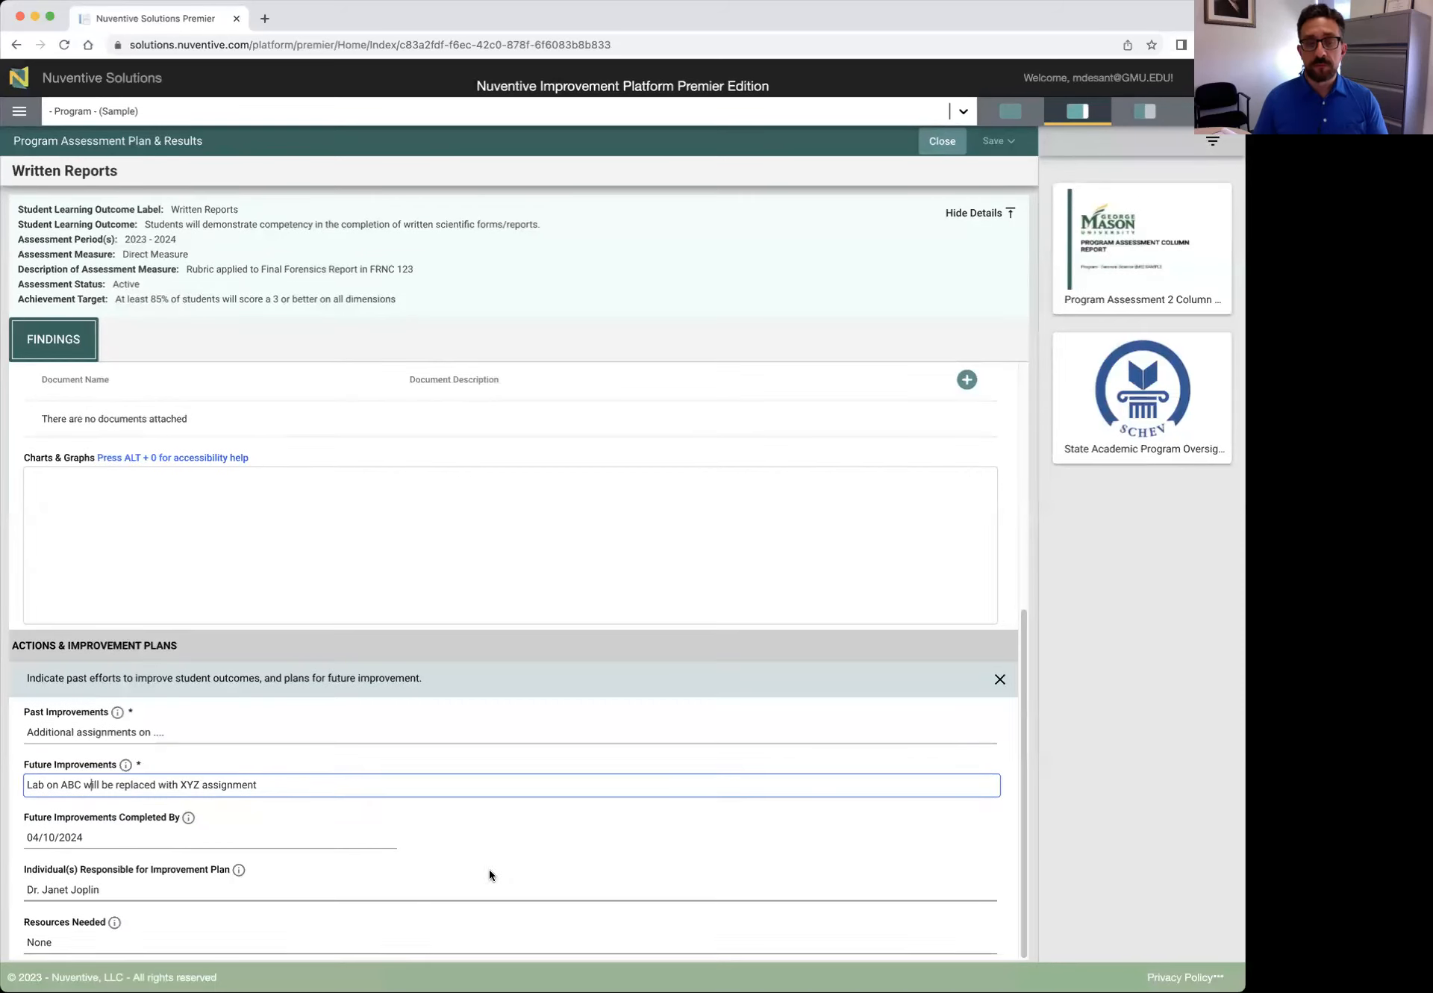
scroll(518, 836, up, 5)
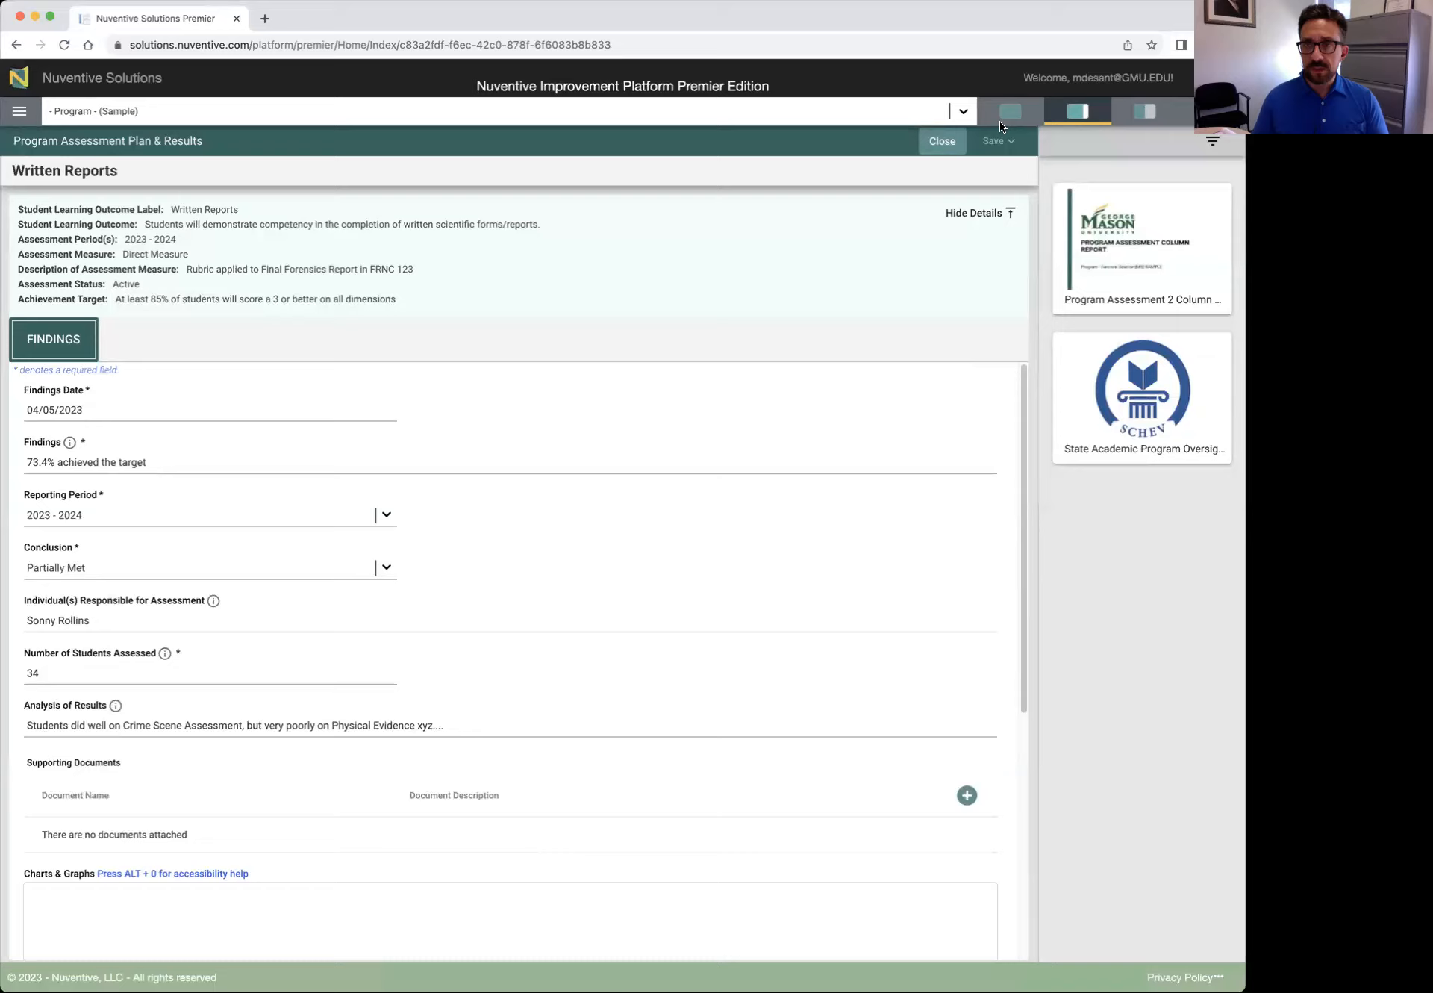
Close the findings form and open the Program Assessment 2 Column Report from Reports
click(942, 141)
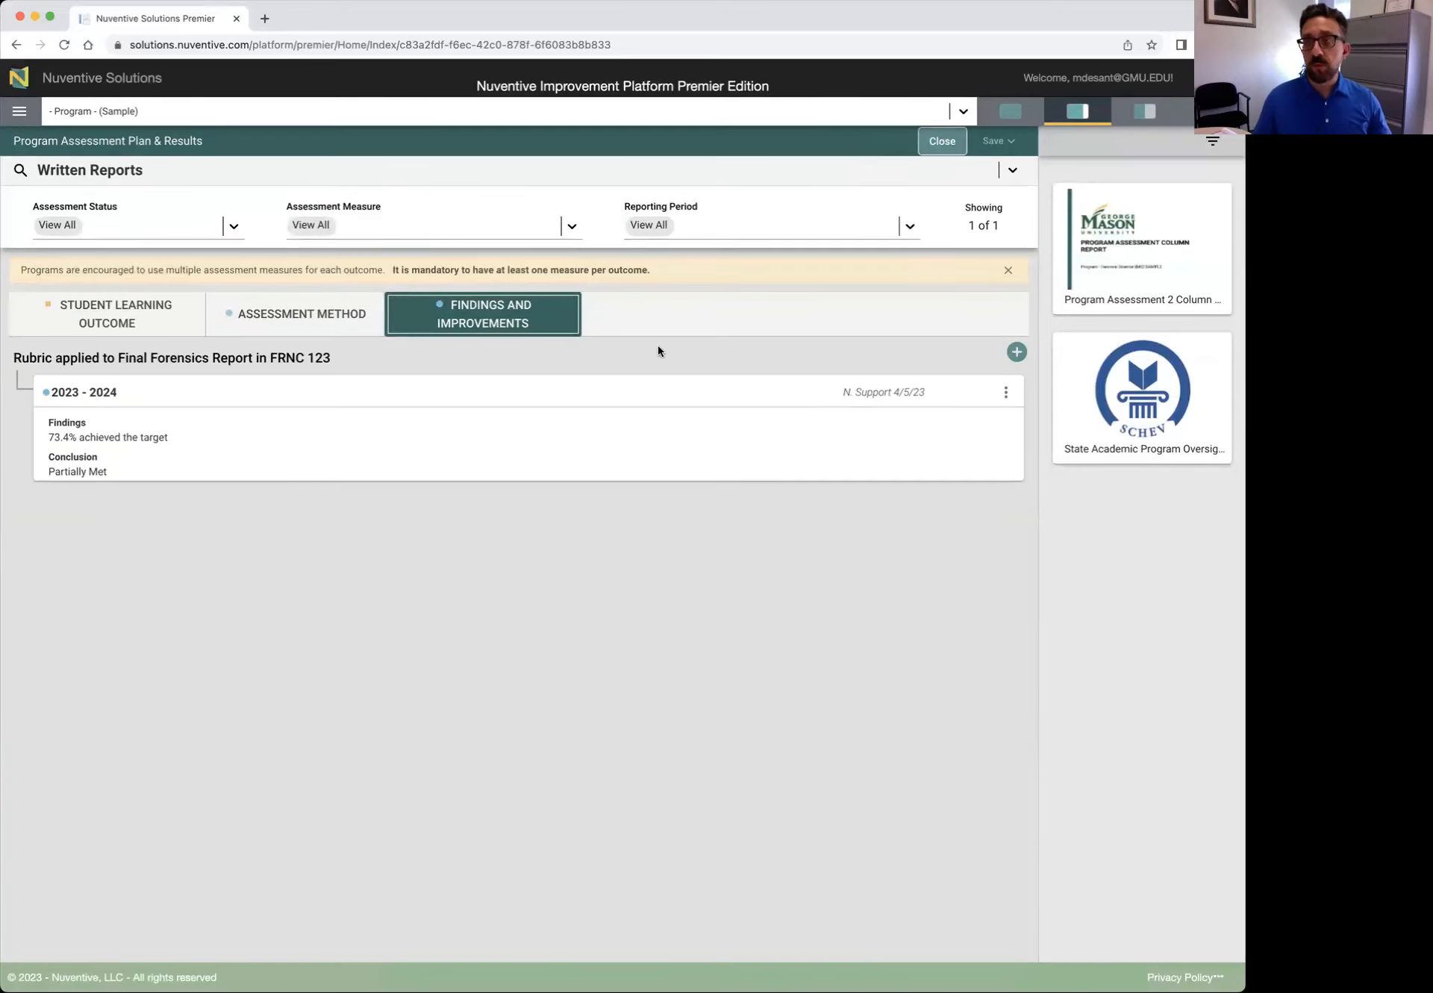
click(18, 113)
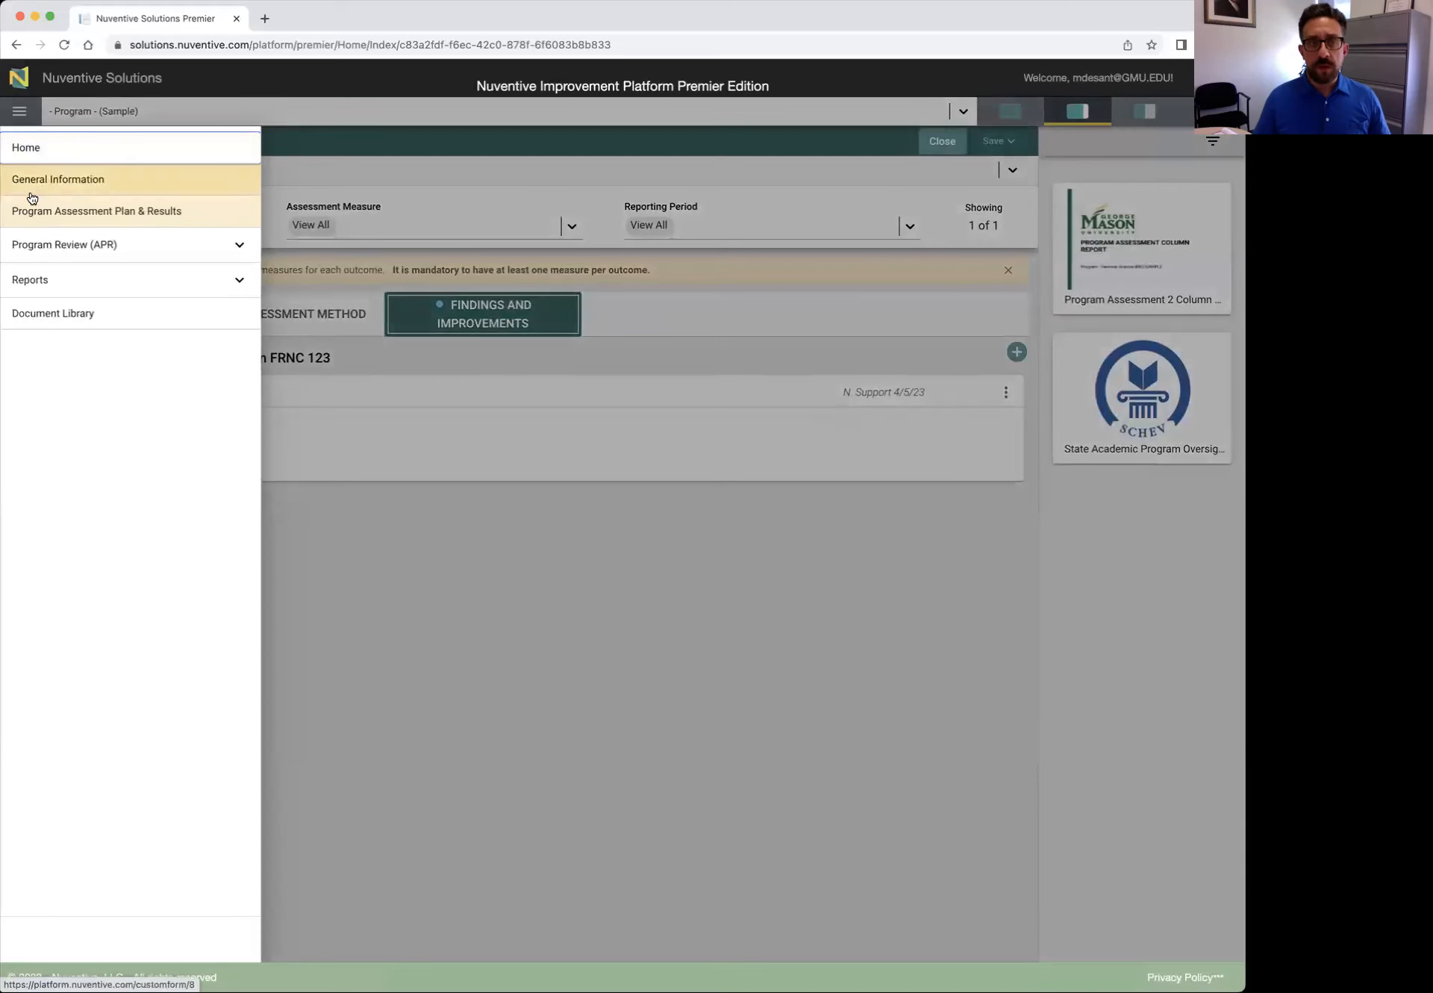
click(228, 280)
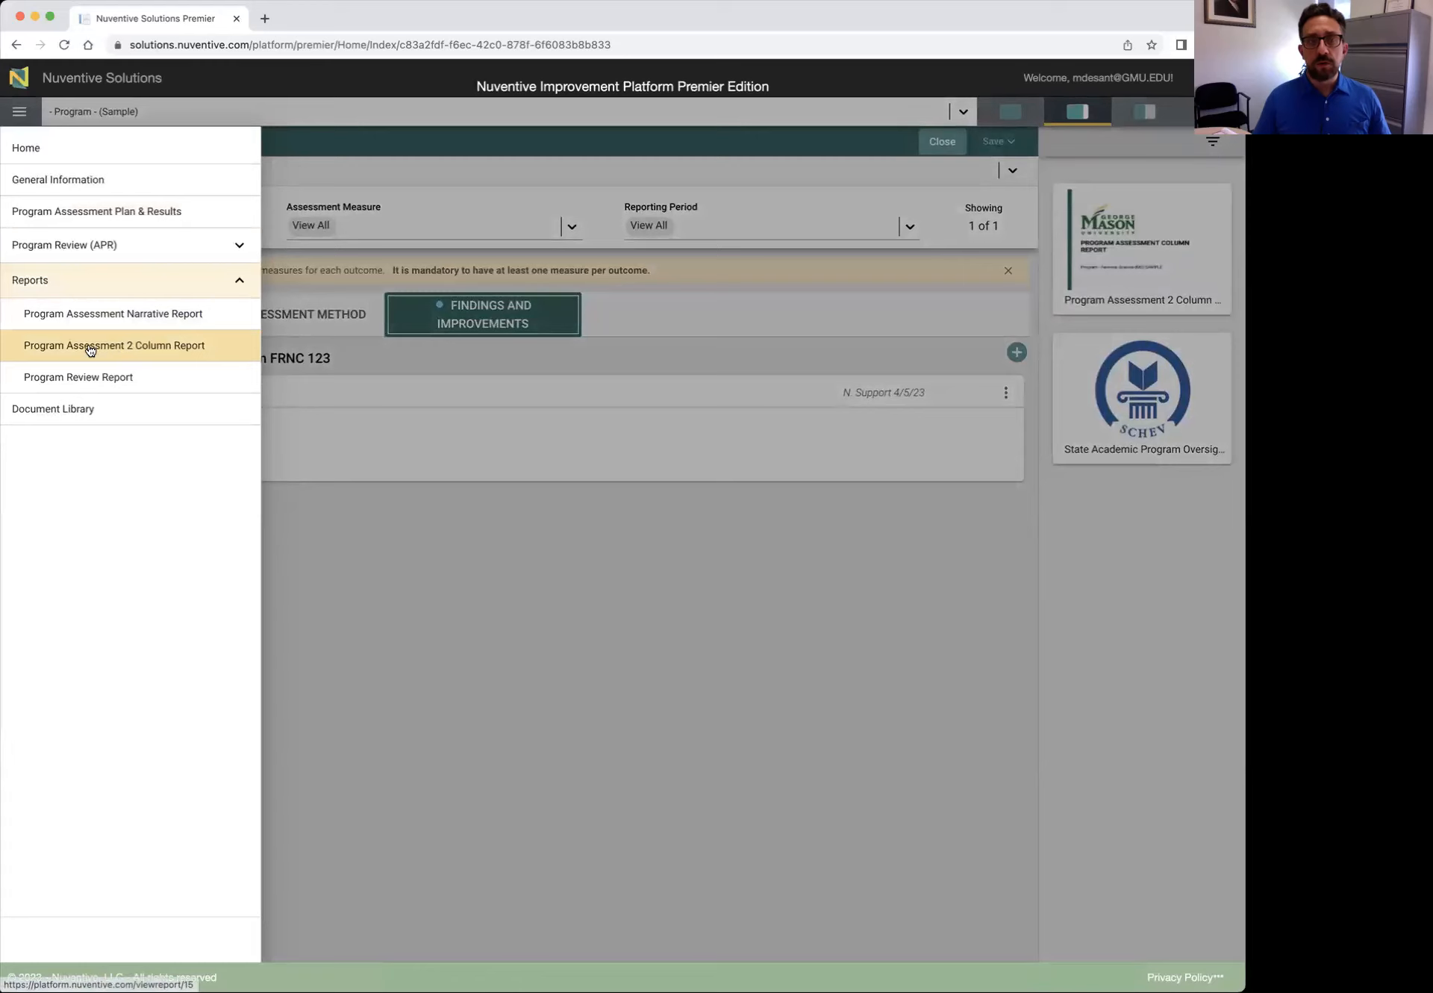
click(157, 351)
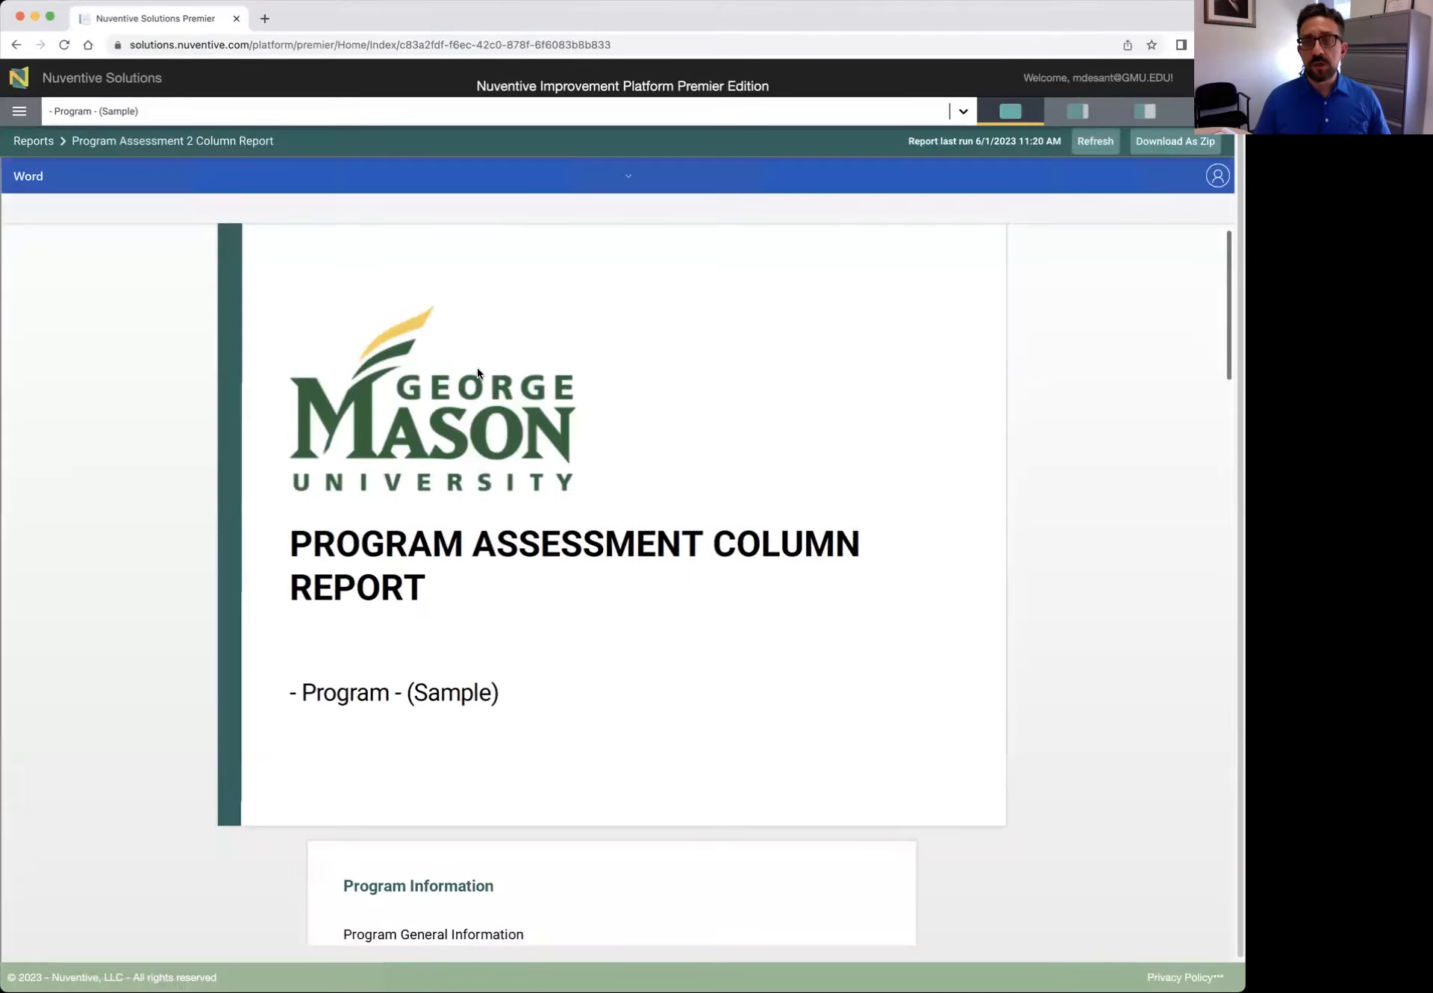
Scroll through the five-page 2 Column Report preview
scroll(477, 366, down, 8)
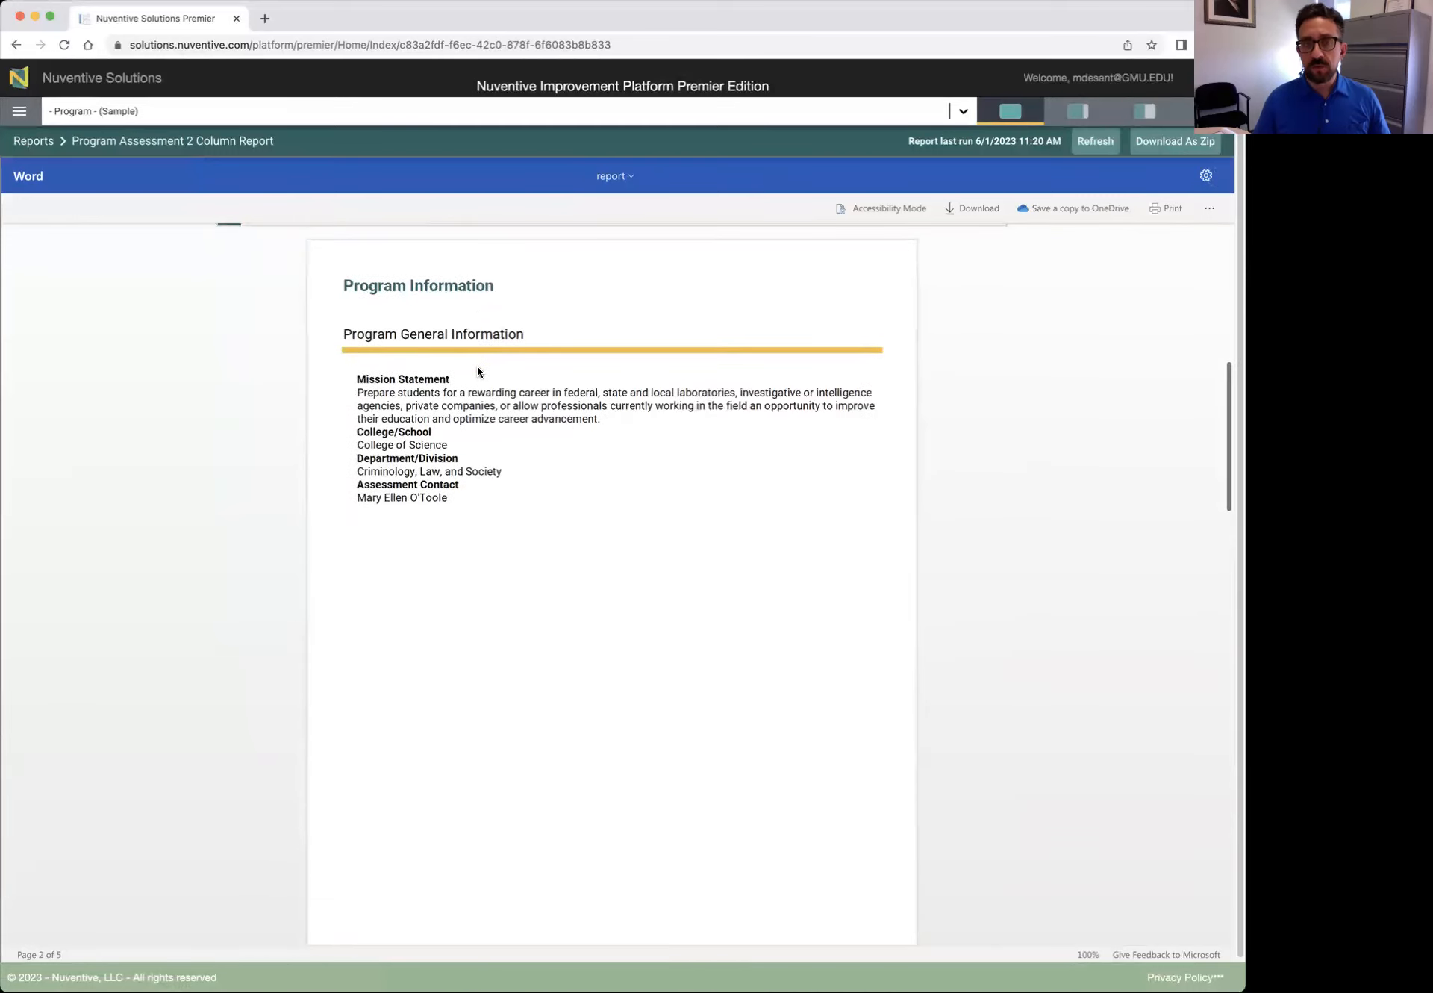
scroll(478, 367, down, 8)
scroll(478, 371, down, 5)
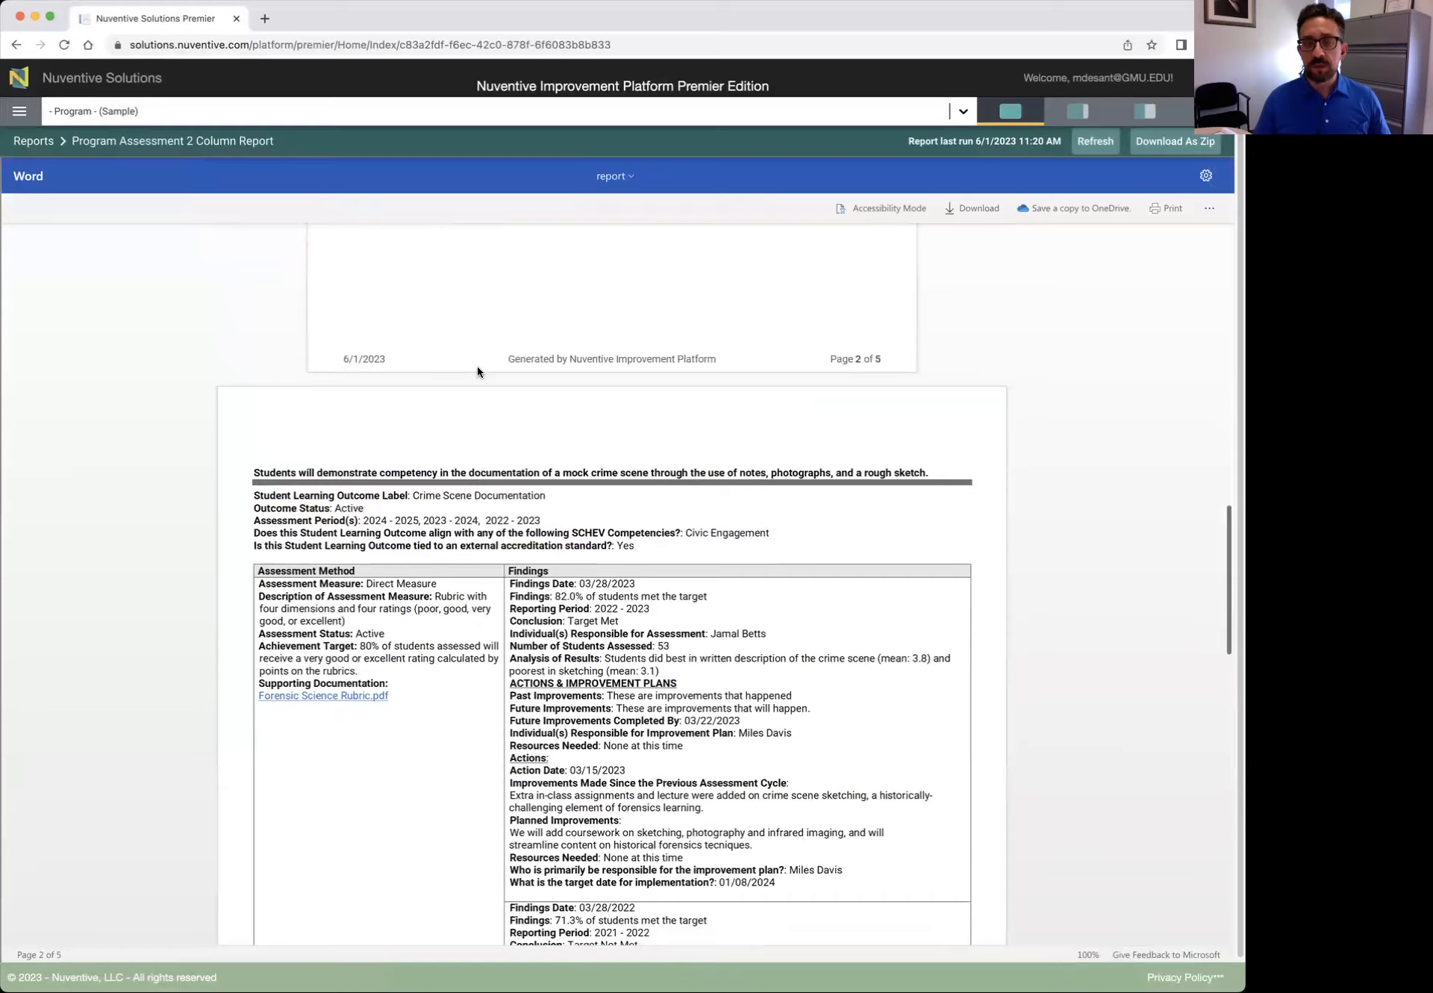
scroll(478, 371, down, 7)
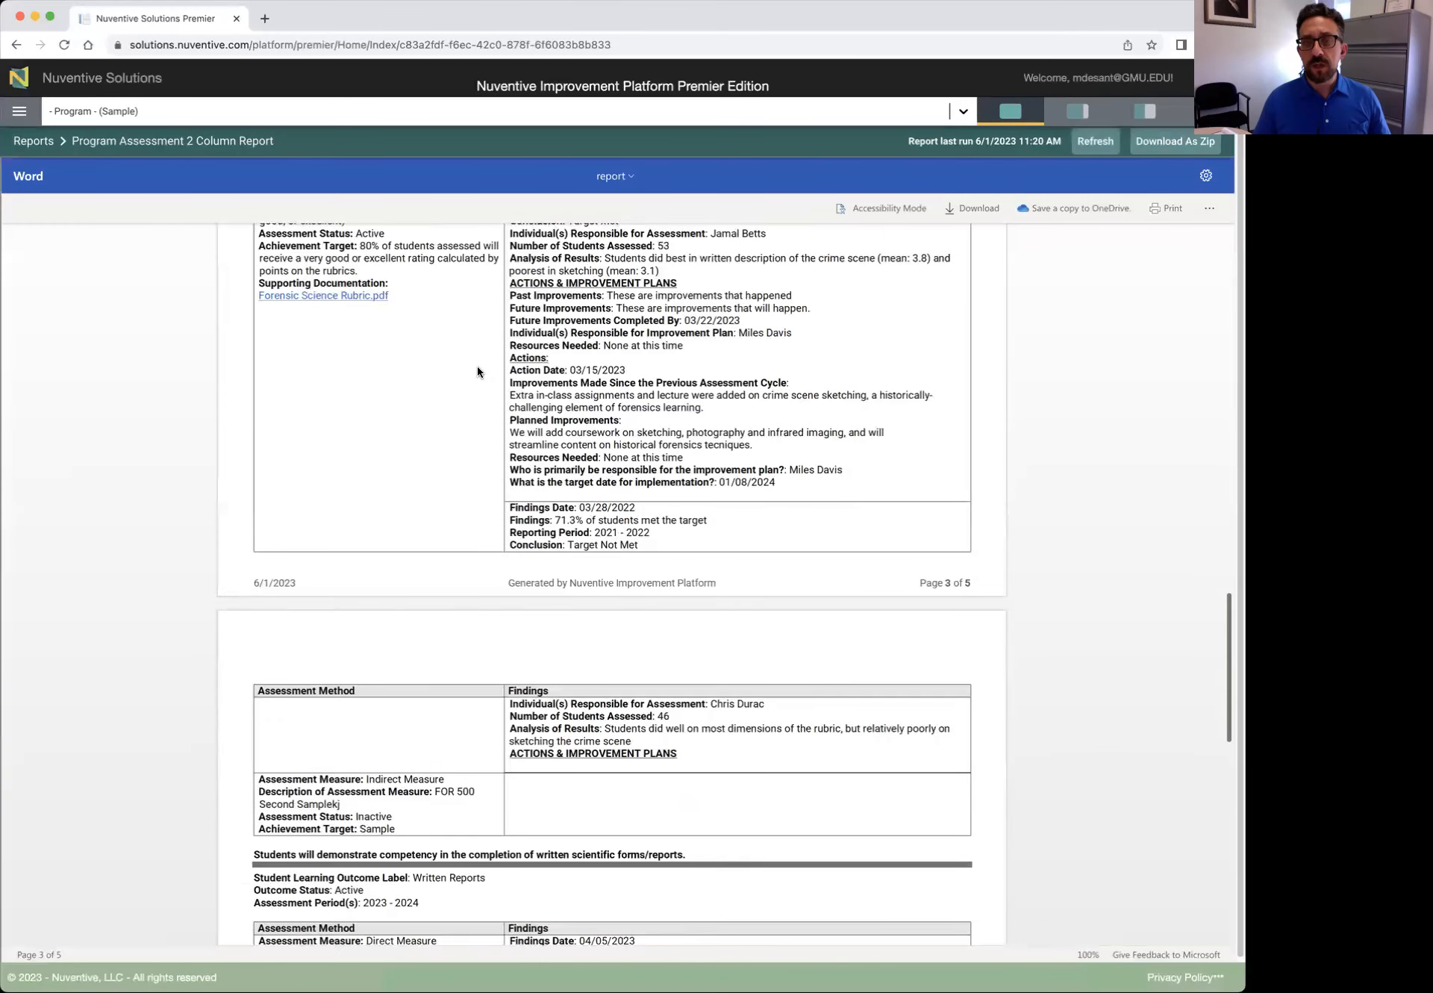
scroll(477, 369, down, 6)
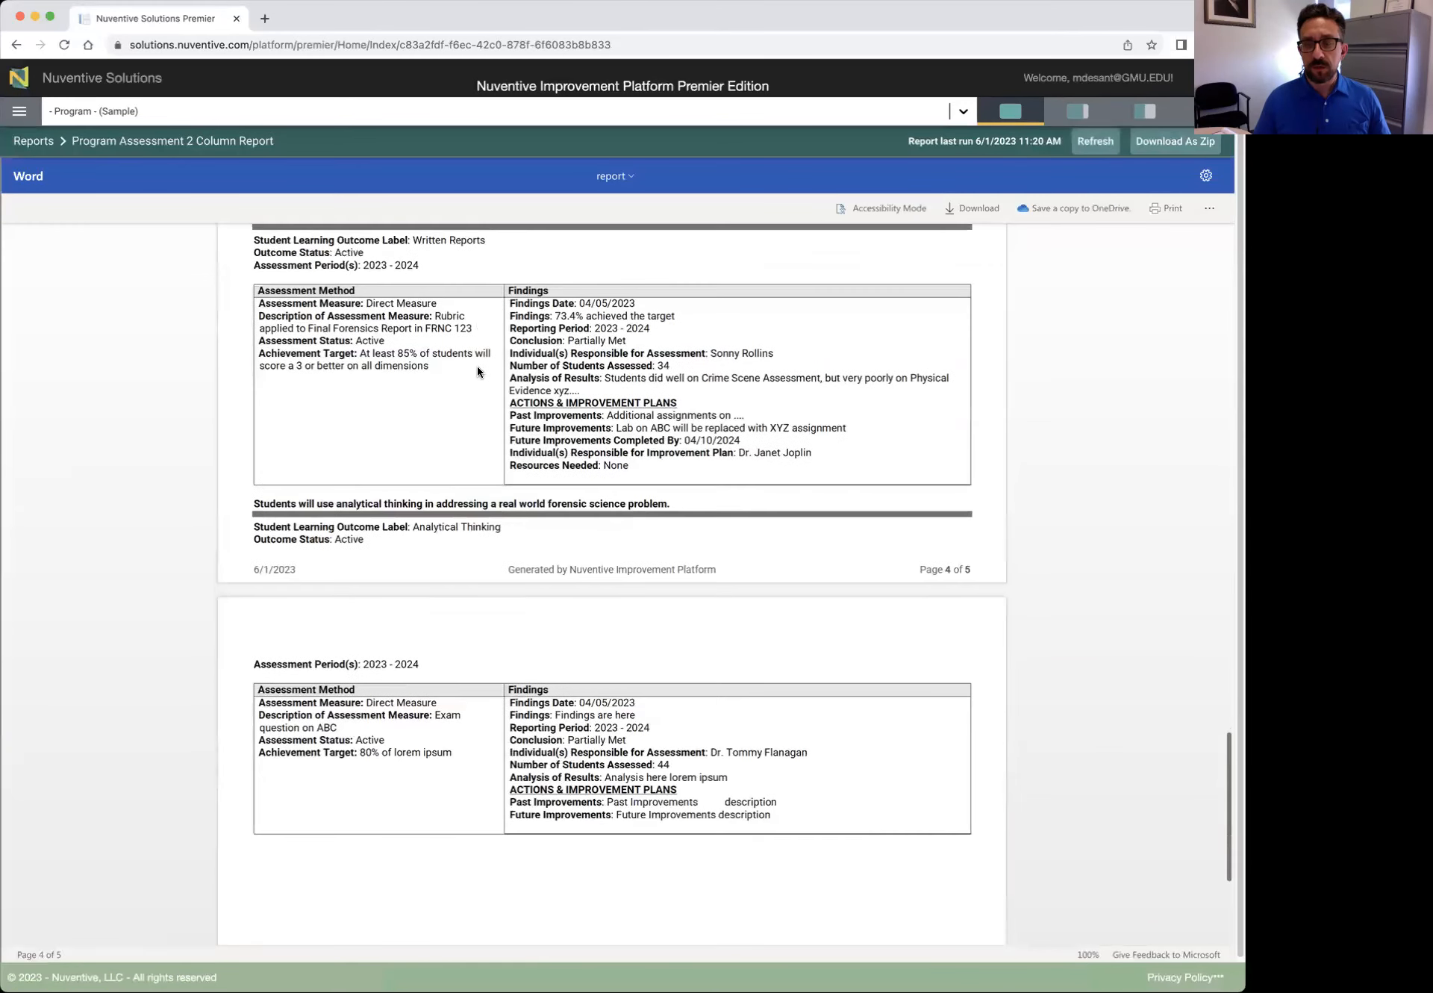
scroll(477, 370, up, 19)
scroll(477, 366, up, 20)
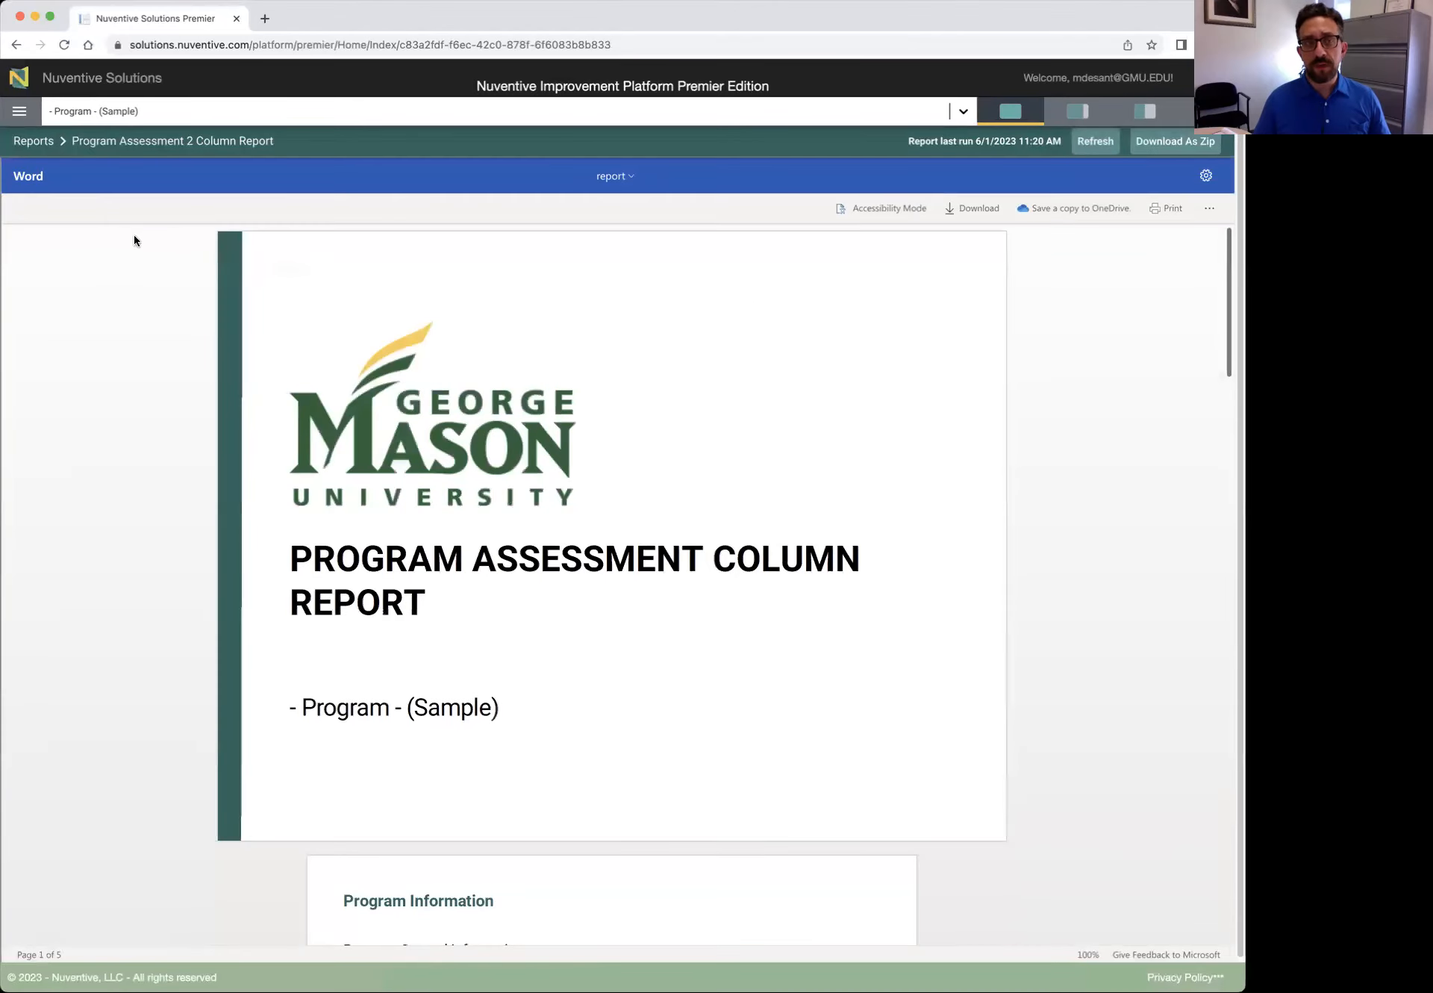
click(21, 112)
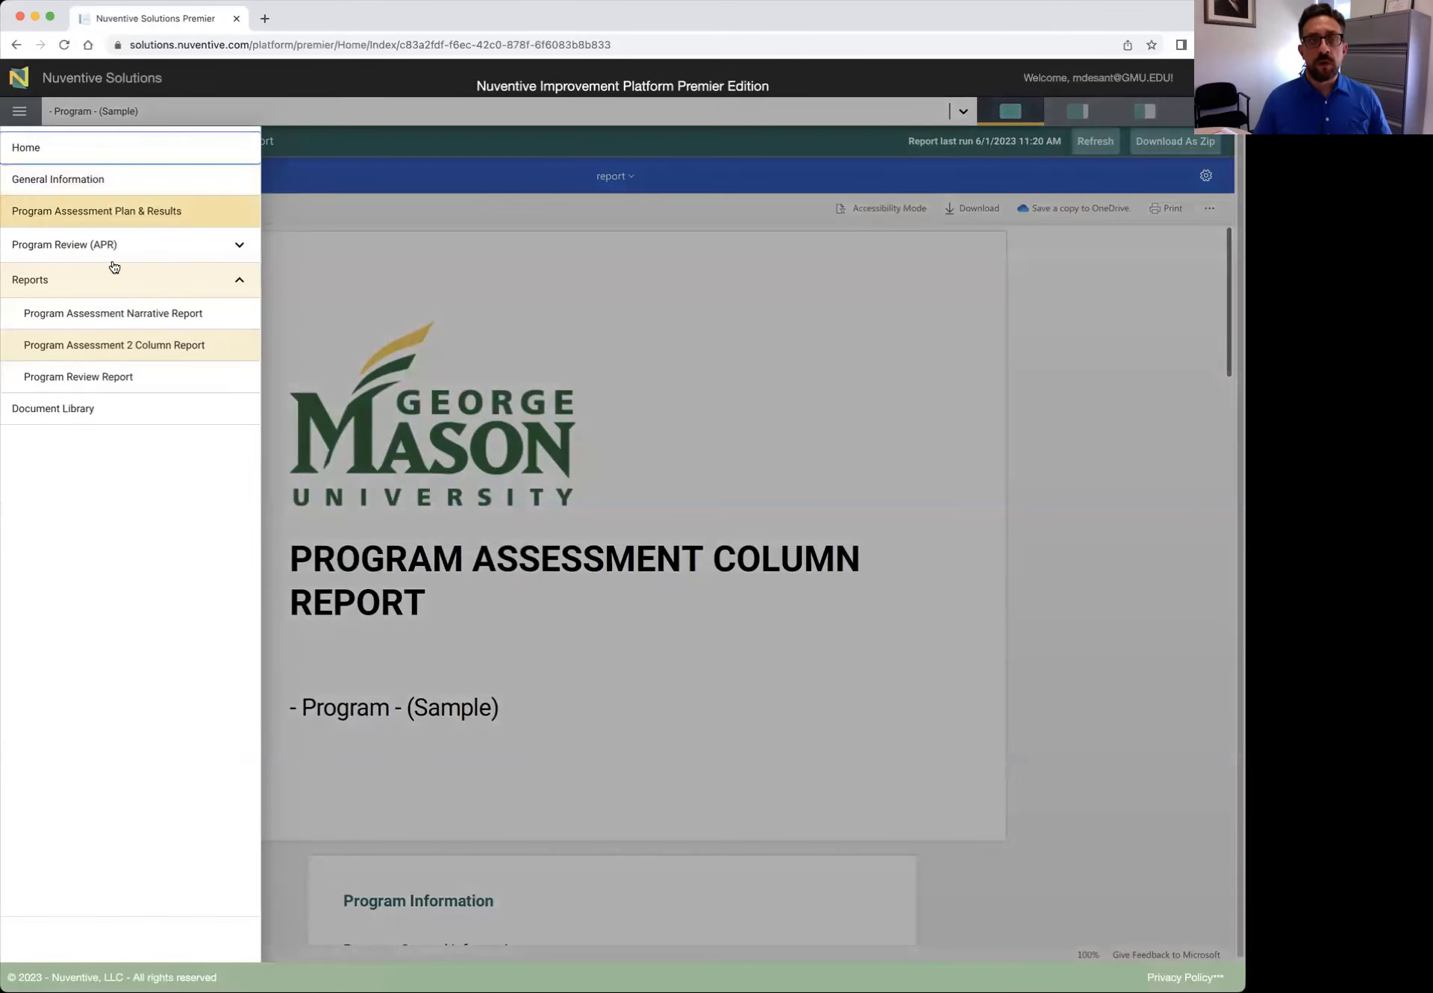
Go to the Academic Program Review (APR) page and show the 2023 - 2024 review's actions menu
click(234, 279)
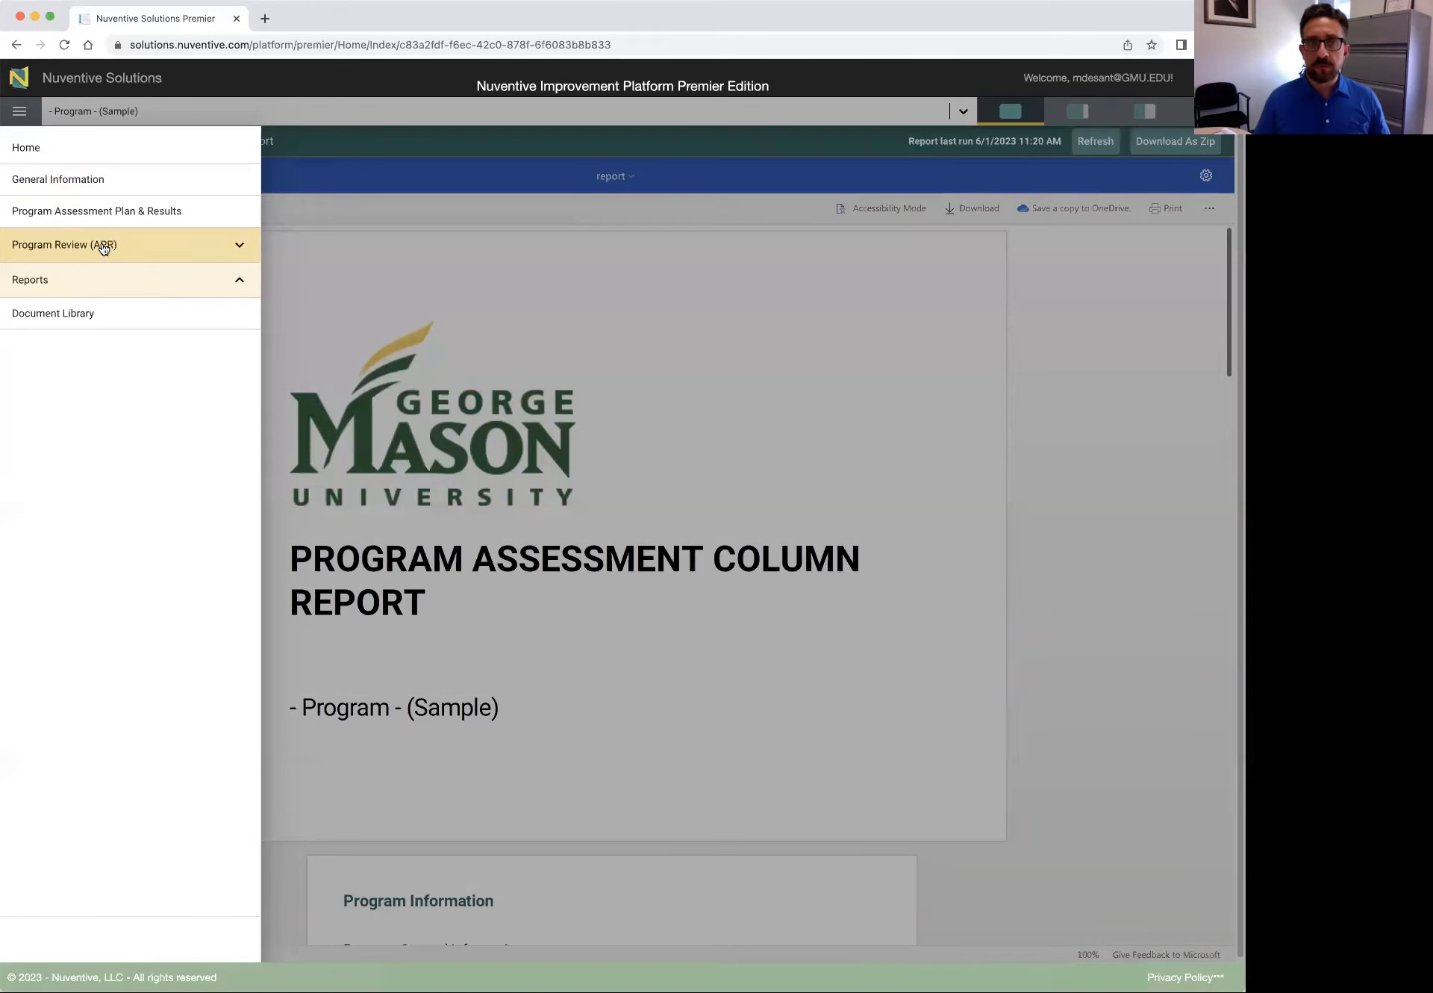
click(104, 249)
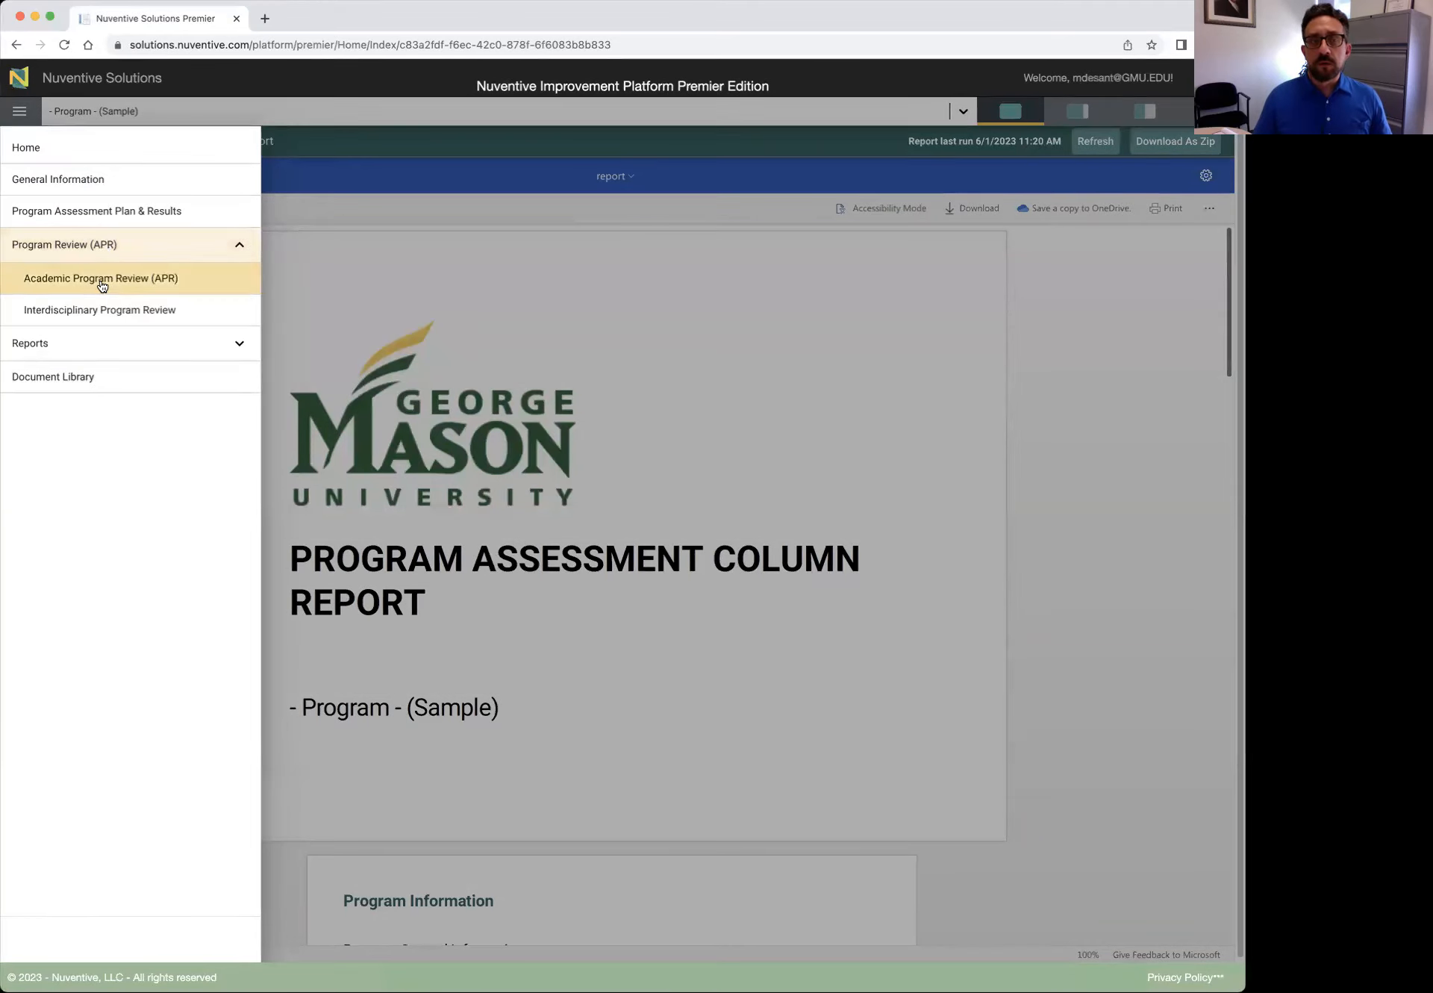
click(100, 281)
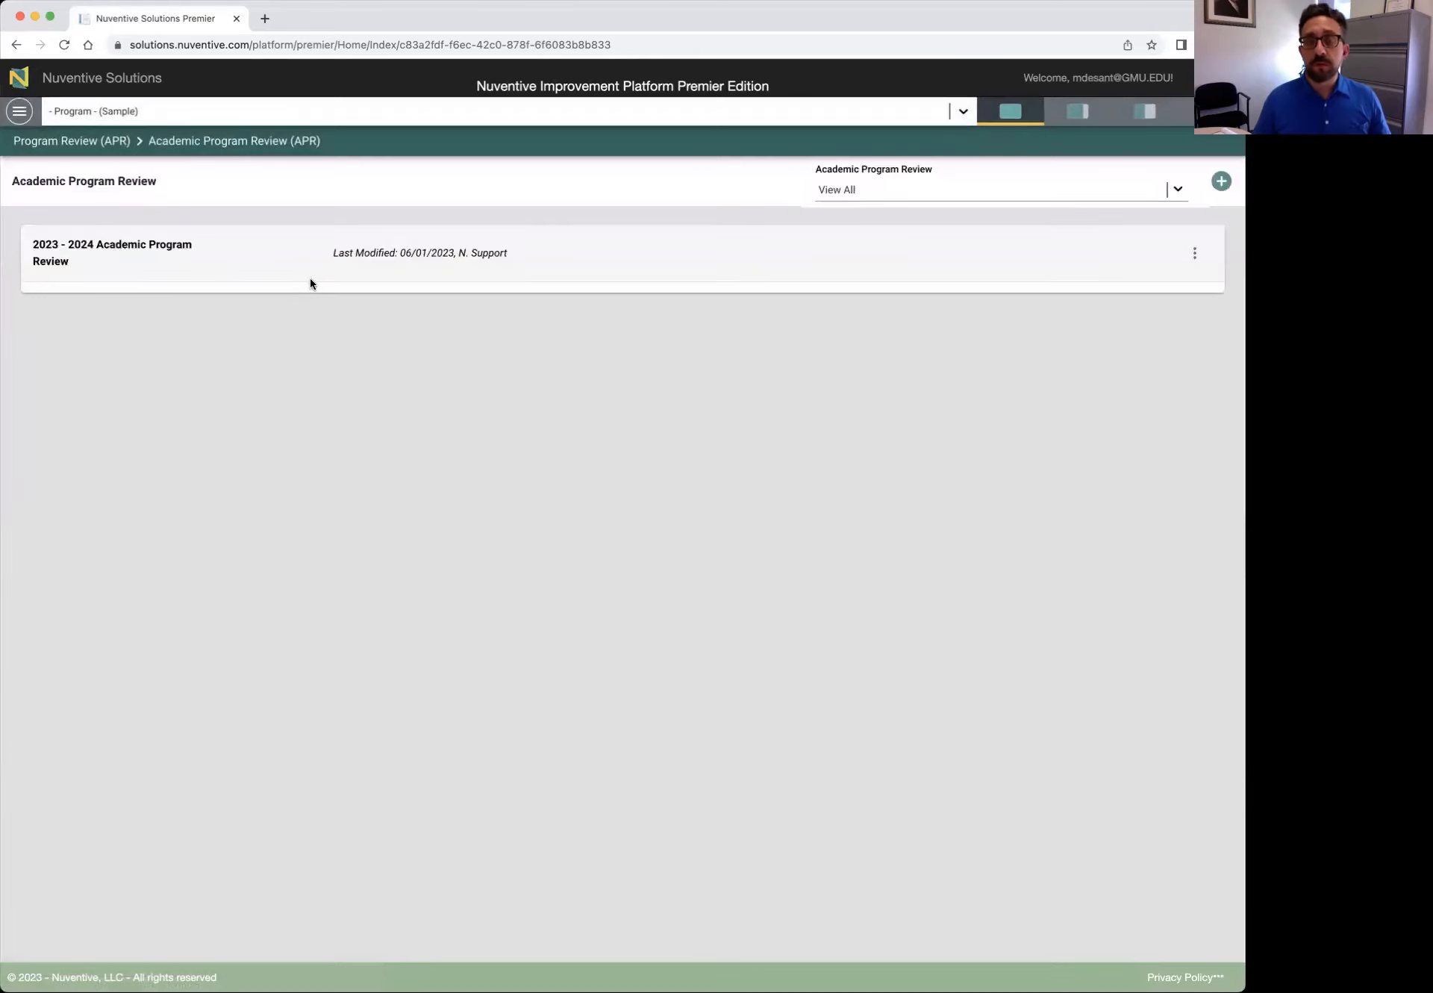
click(1197, 254)
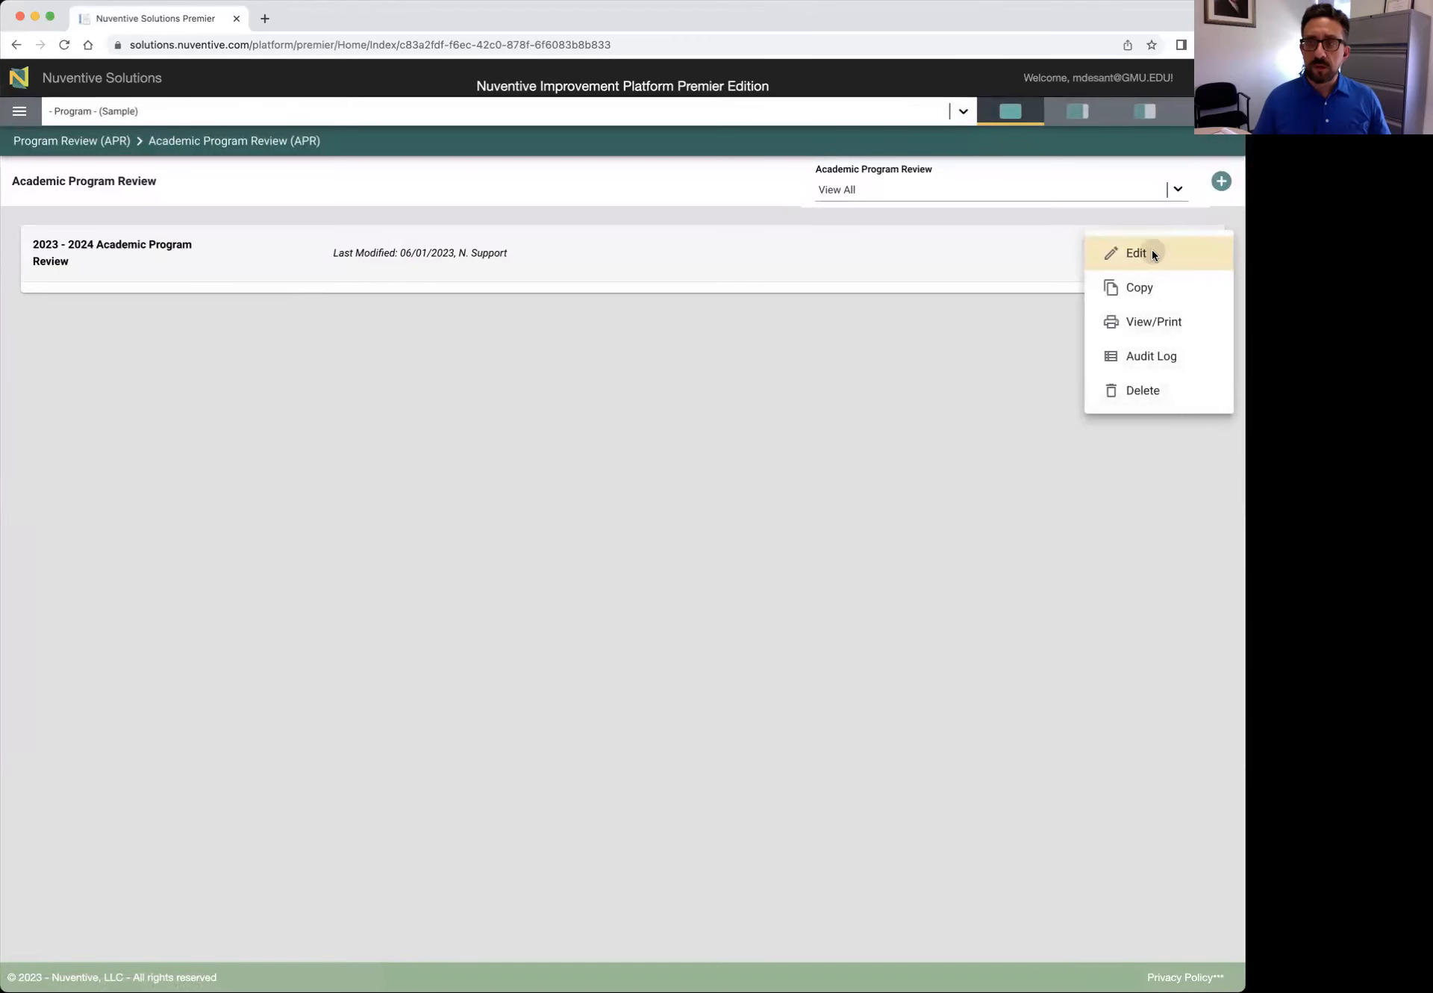
Open the 2023 - 2024 Academic Program Review for editing and scroll down the form
click(1152, 254)
scroll(362, 332, down, 5)
scroll(363, 330, down, 7)
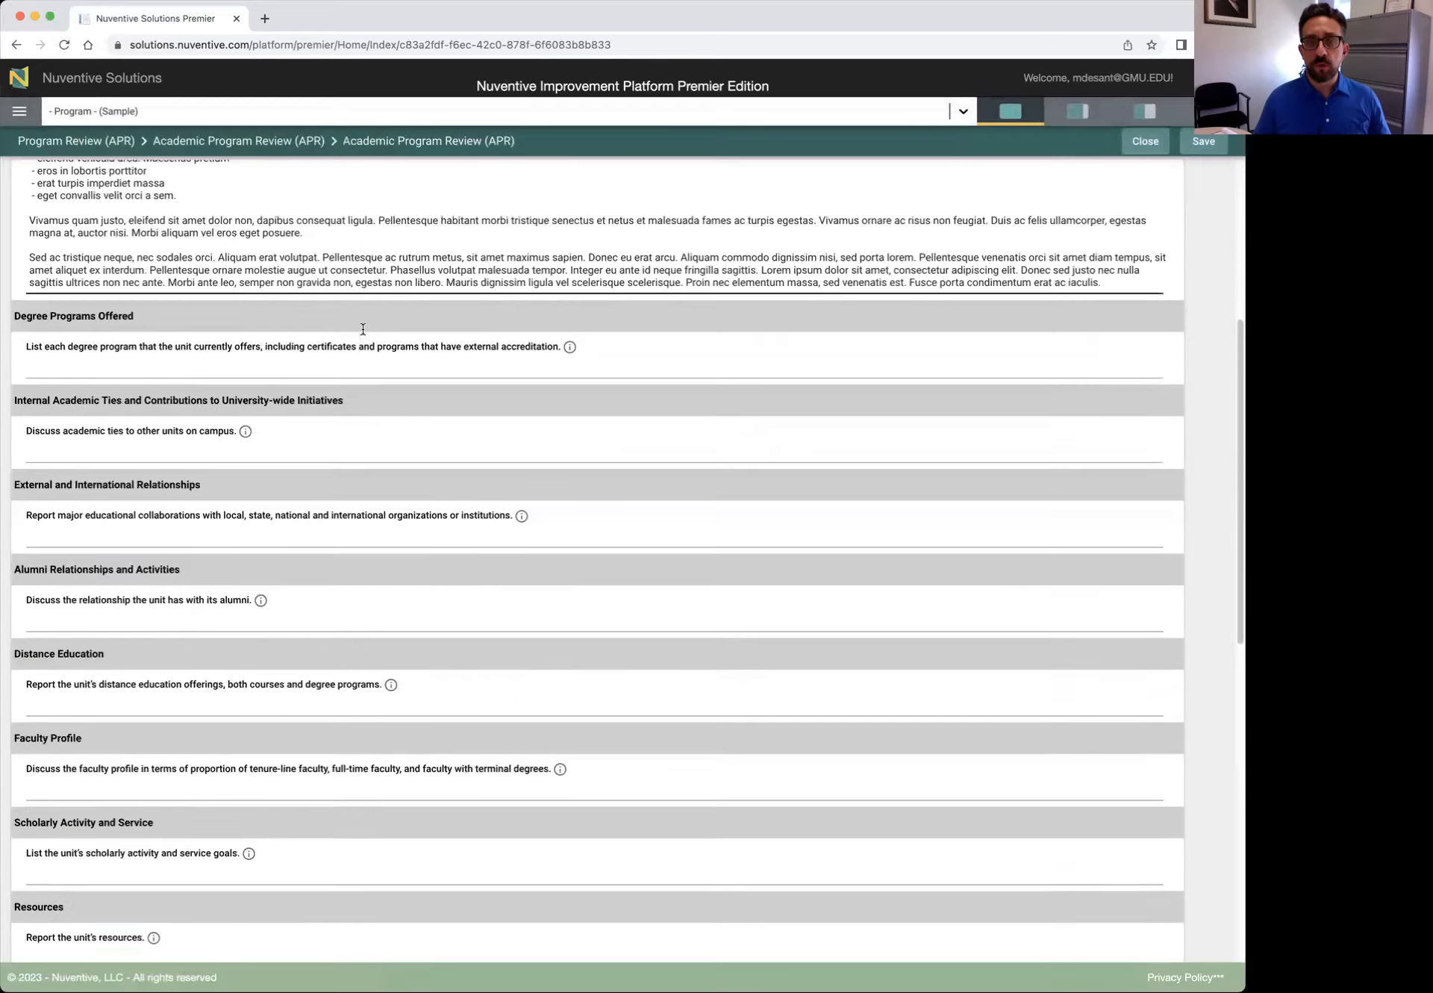
scroll(363, 332, down, 11)
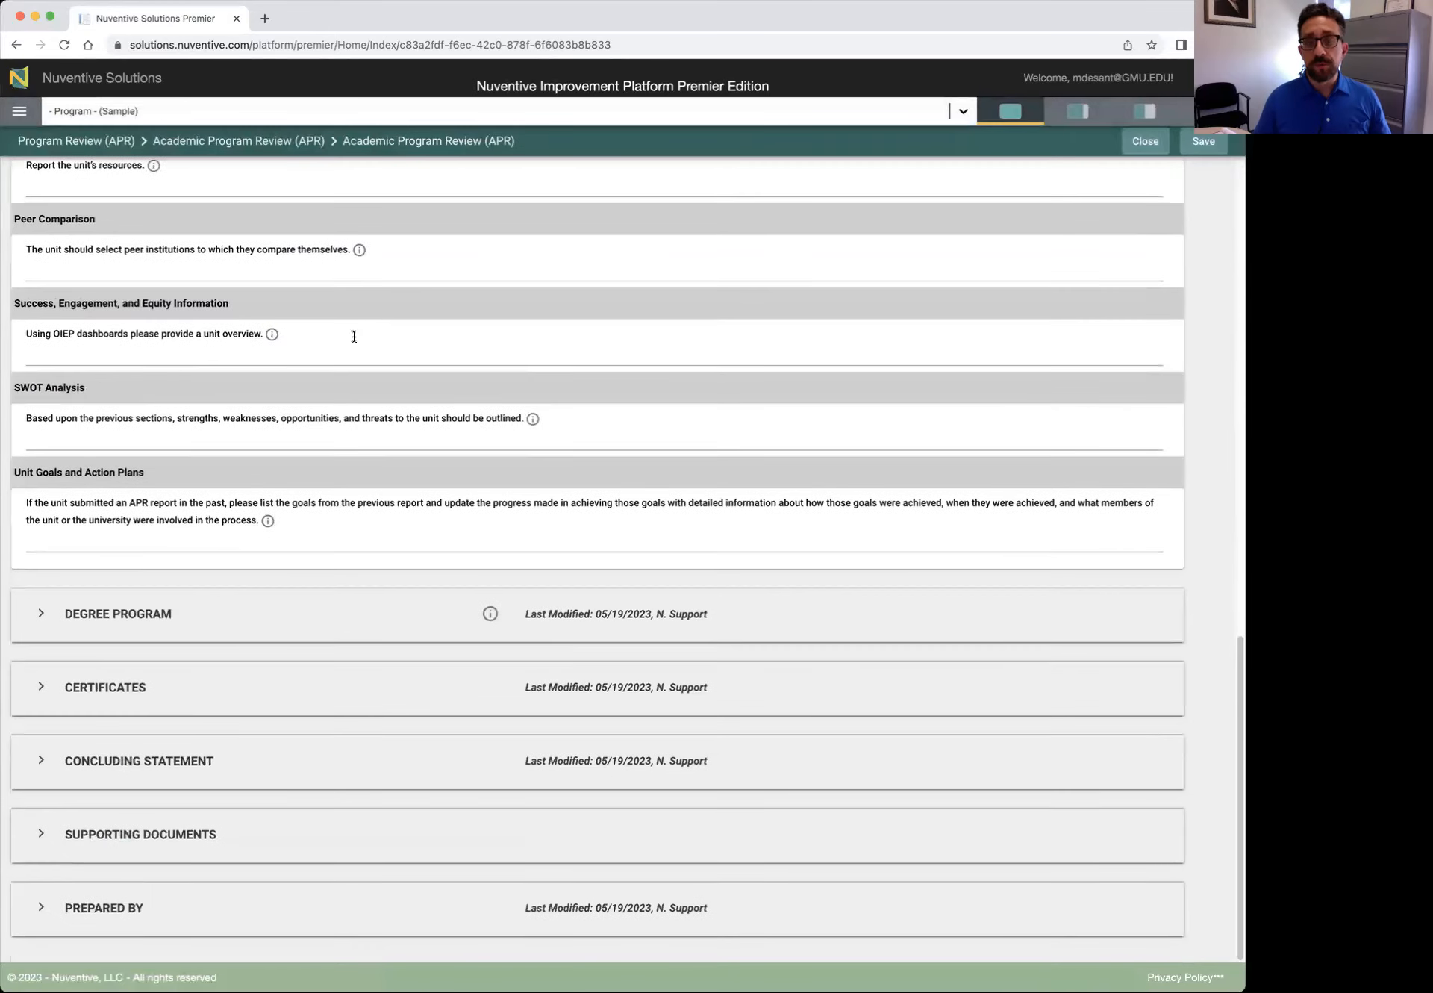
Expand the Degree Program section and scroll back to the top of the form
click(39, 612)
scroll(121, 617, down, 8)
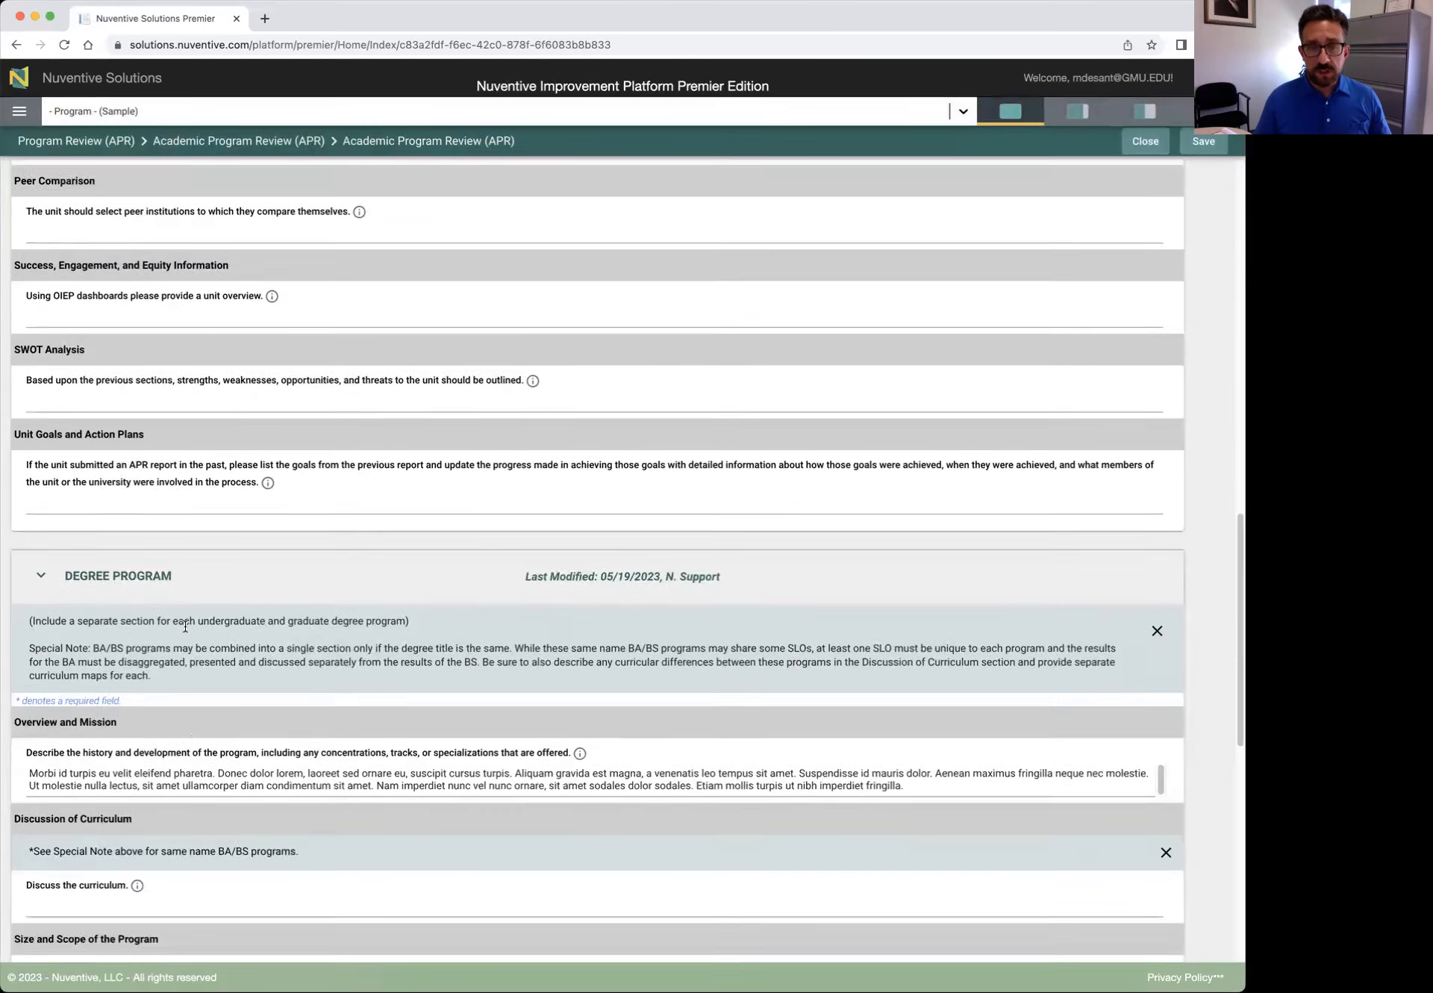
scroll(207, 555, down, 5)
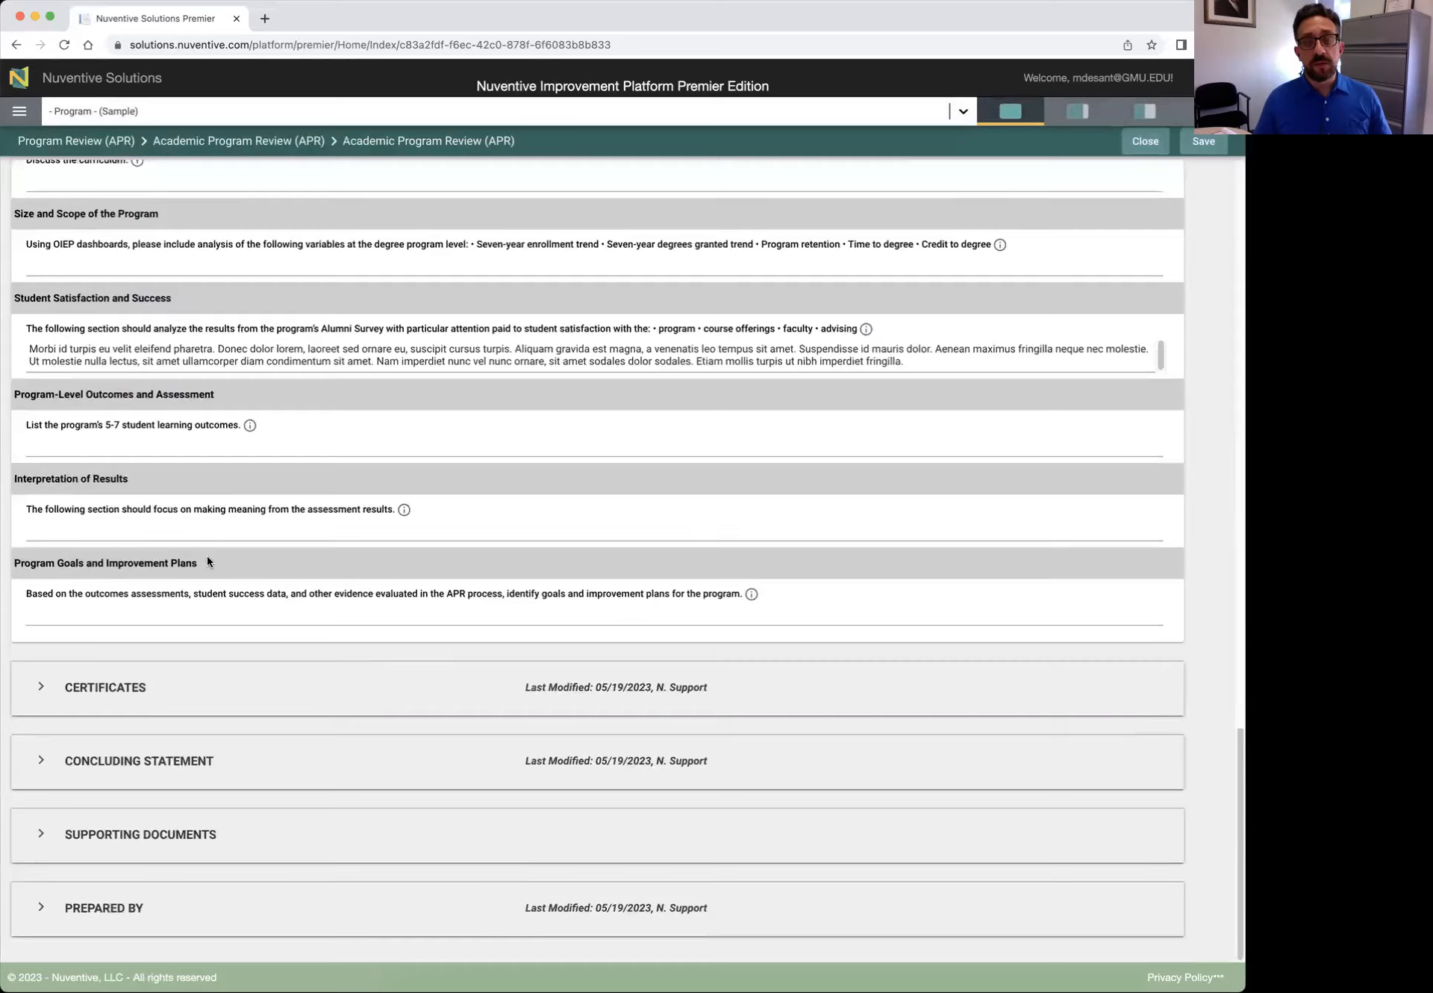
scroll(208, 554, up, 20)
scroll(206, 552, up, 3)
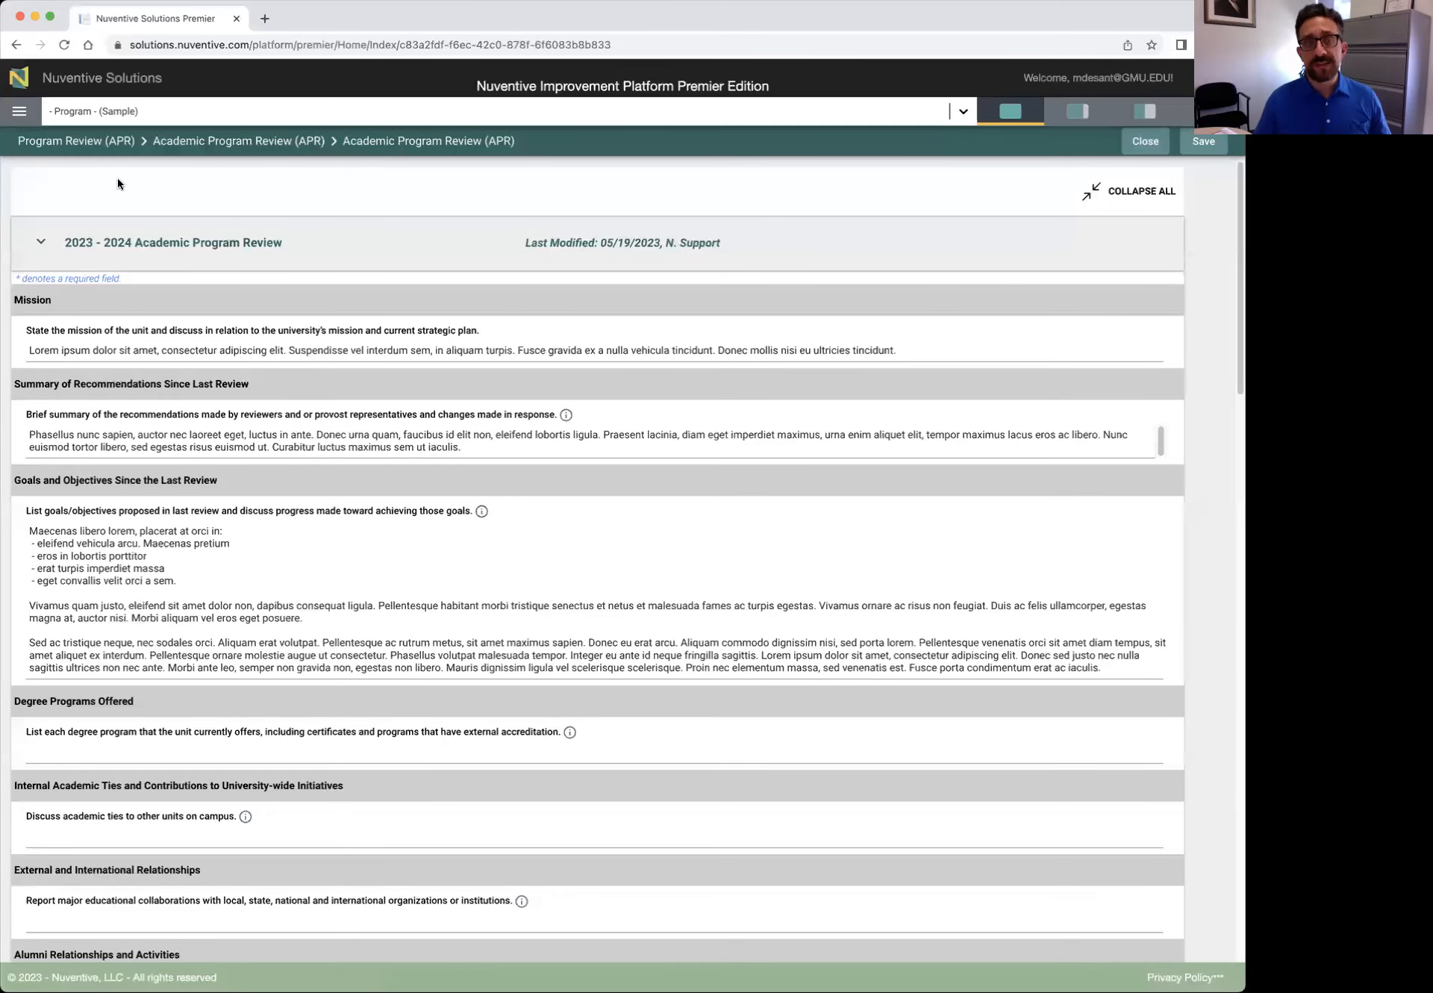
click(20, 114)
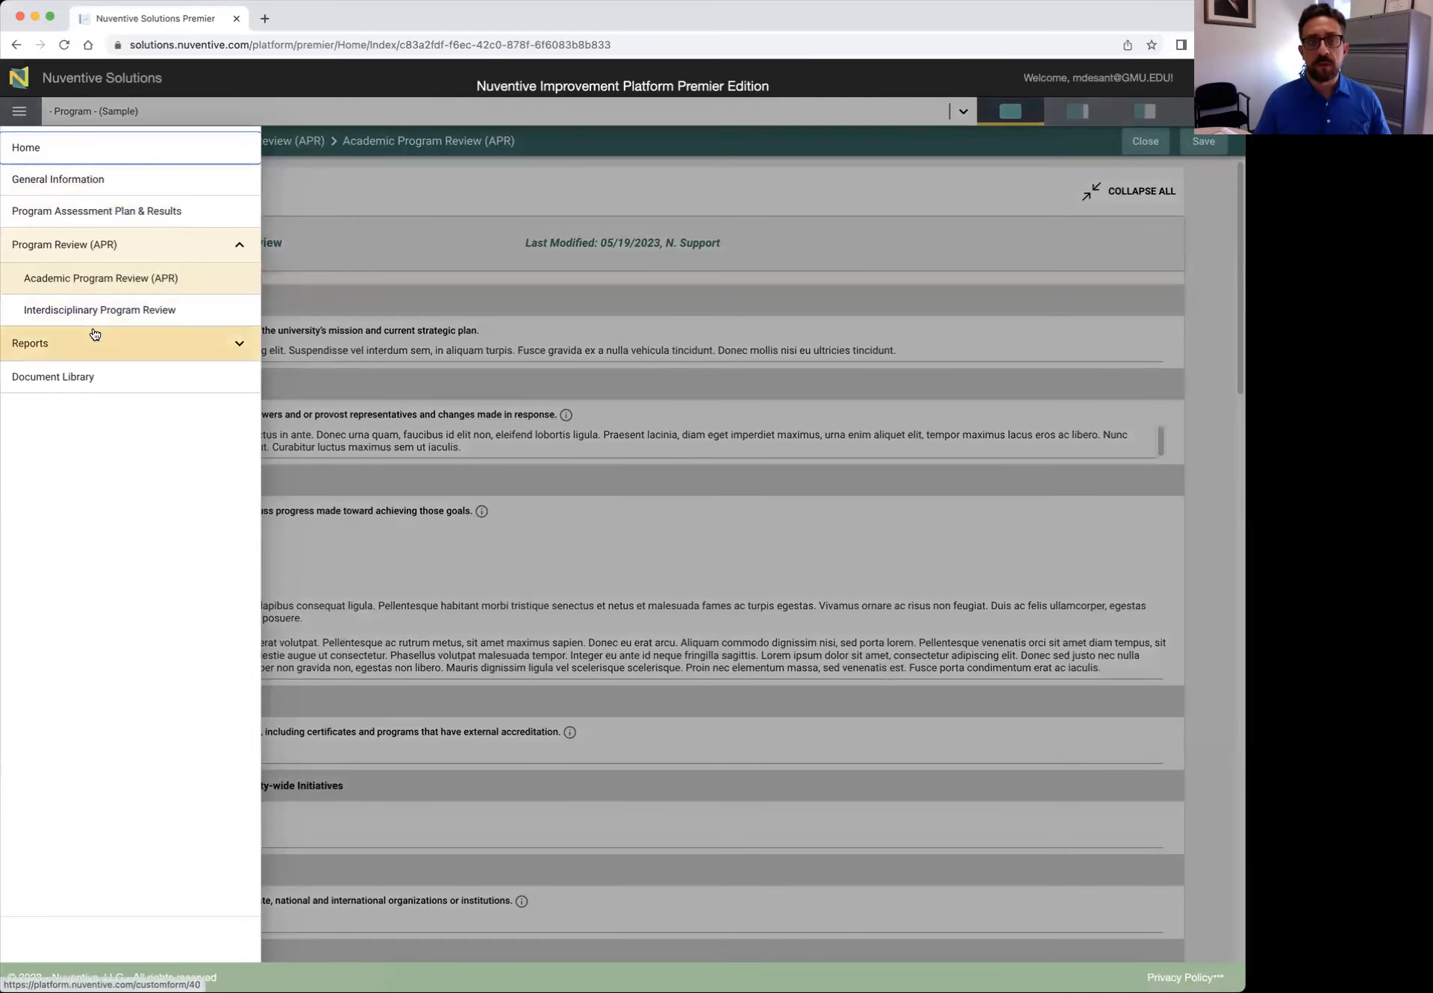
Browse the Document Library's General folder, cancel an Add Document attempt, and return to Home
click(93, 377)
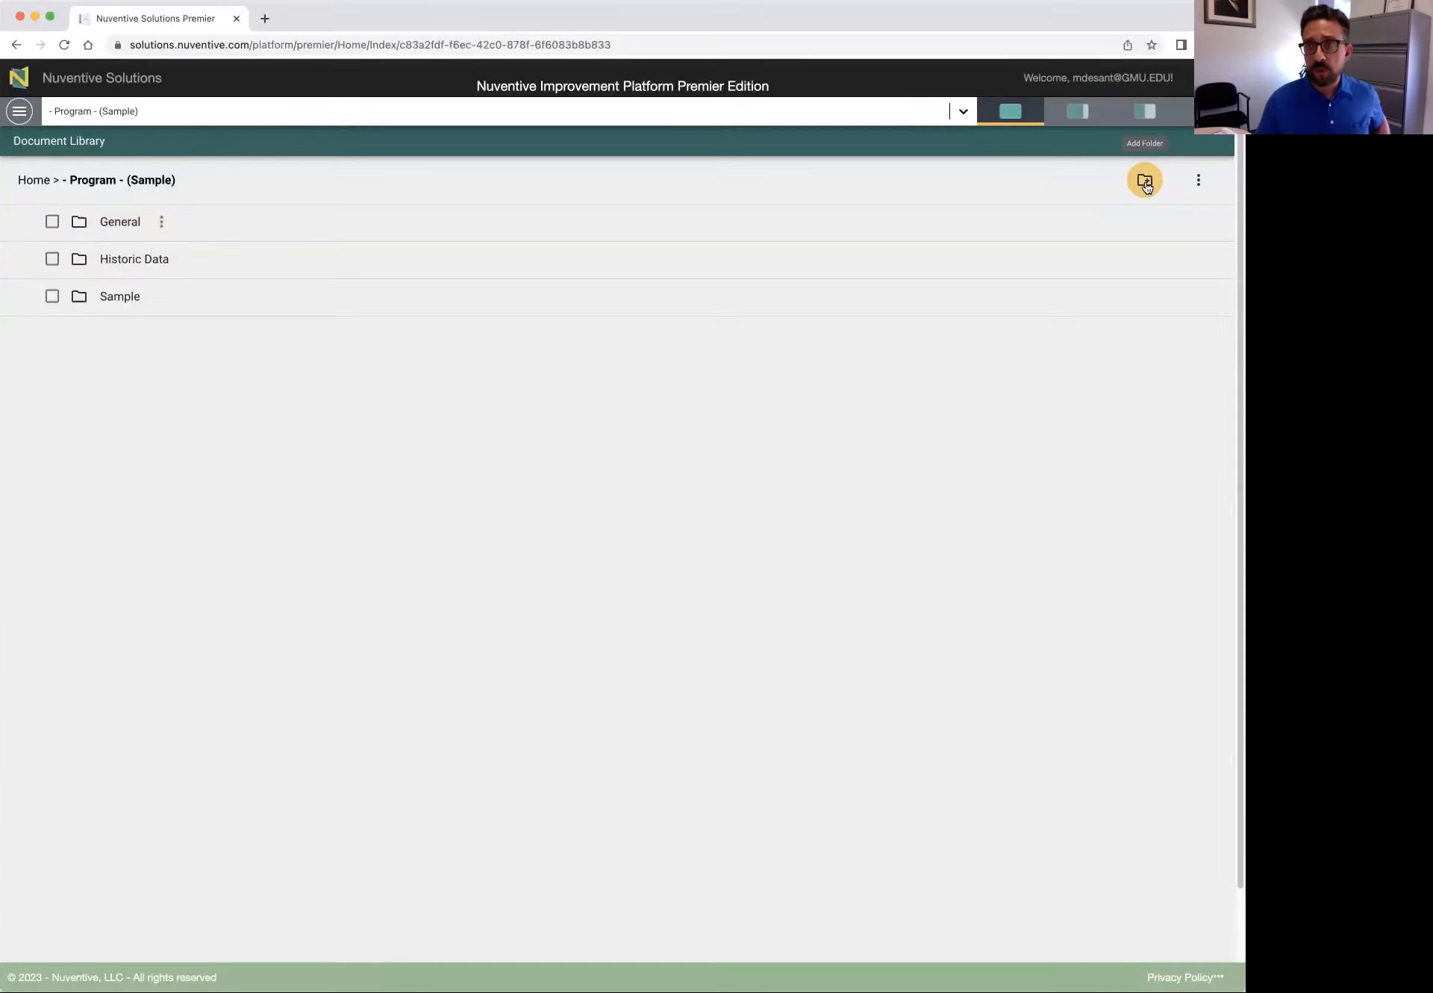
click(125, 225)
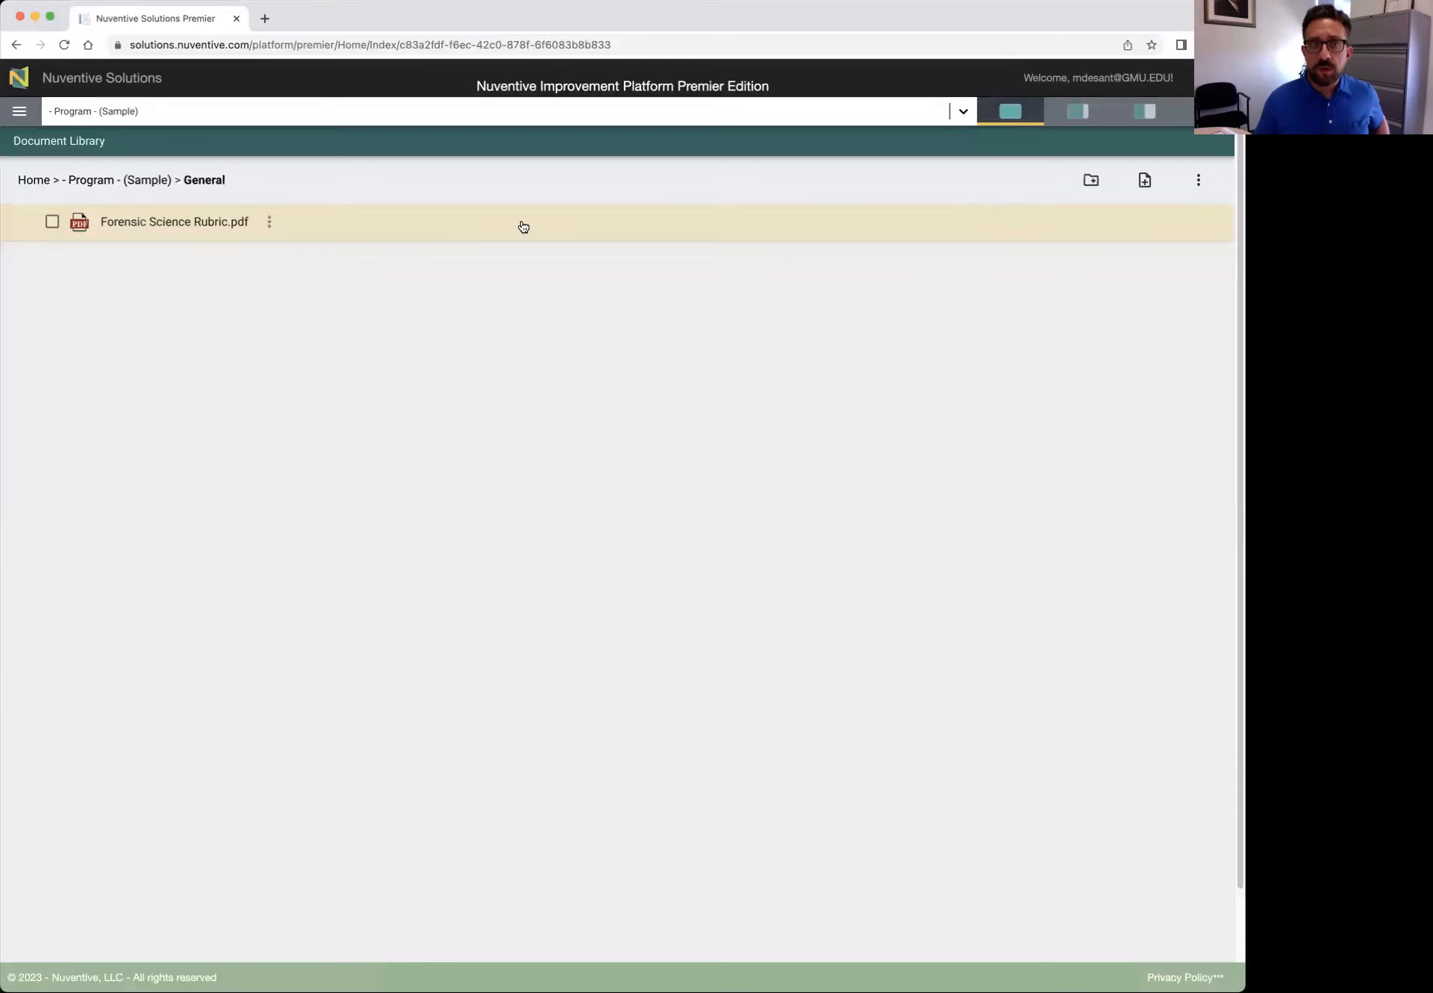
click(1144, 184)
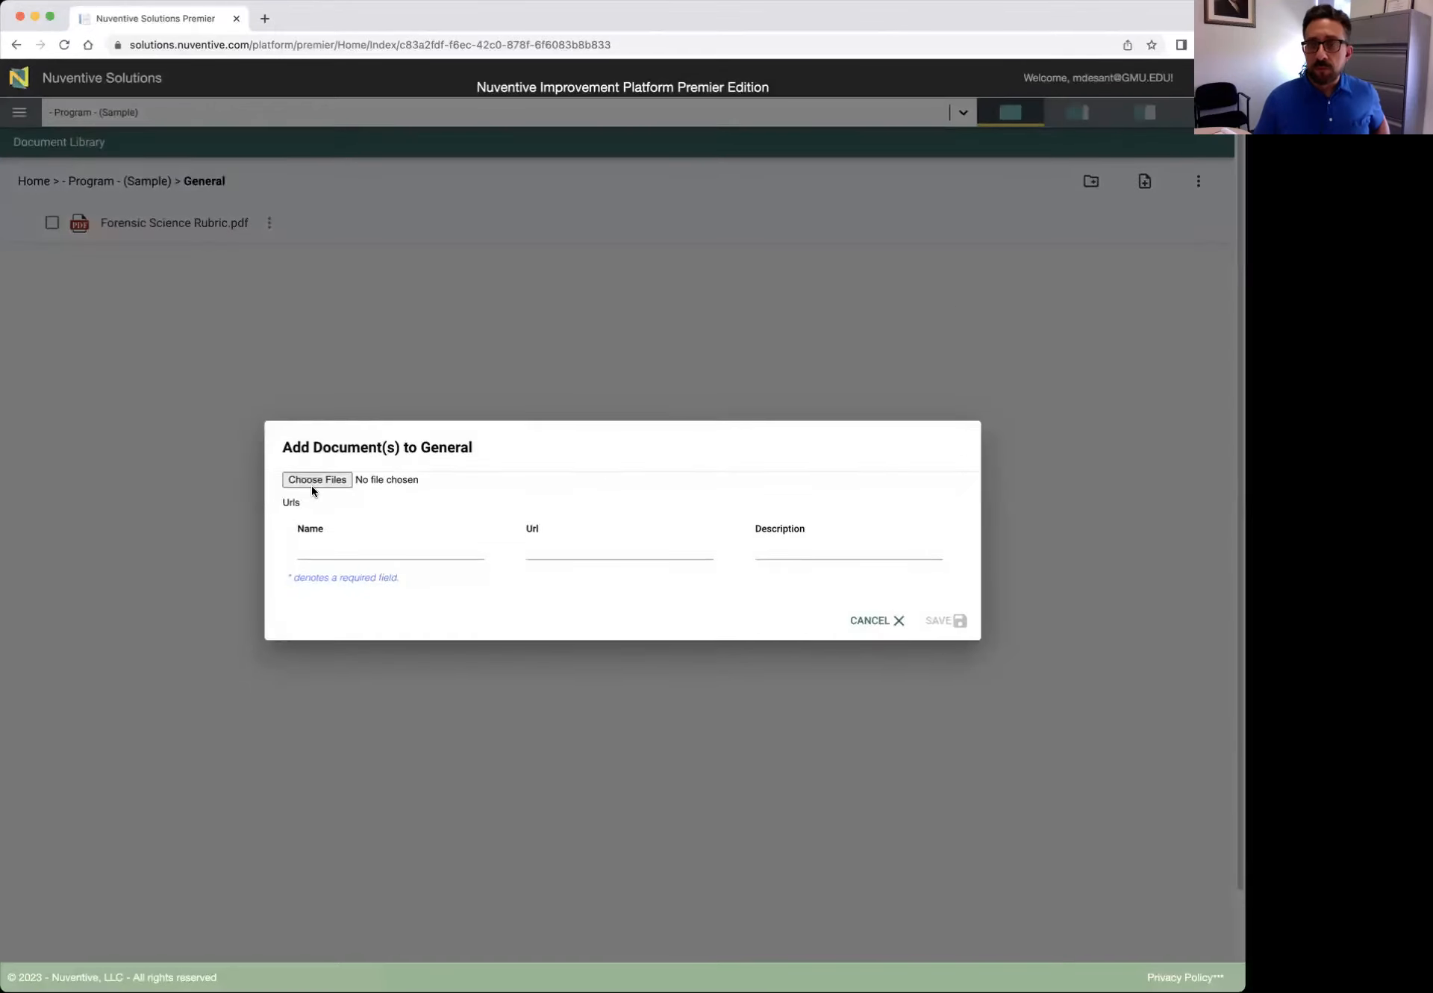
click(311, 552)
click(494, 556)
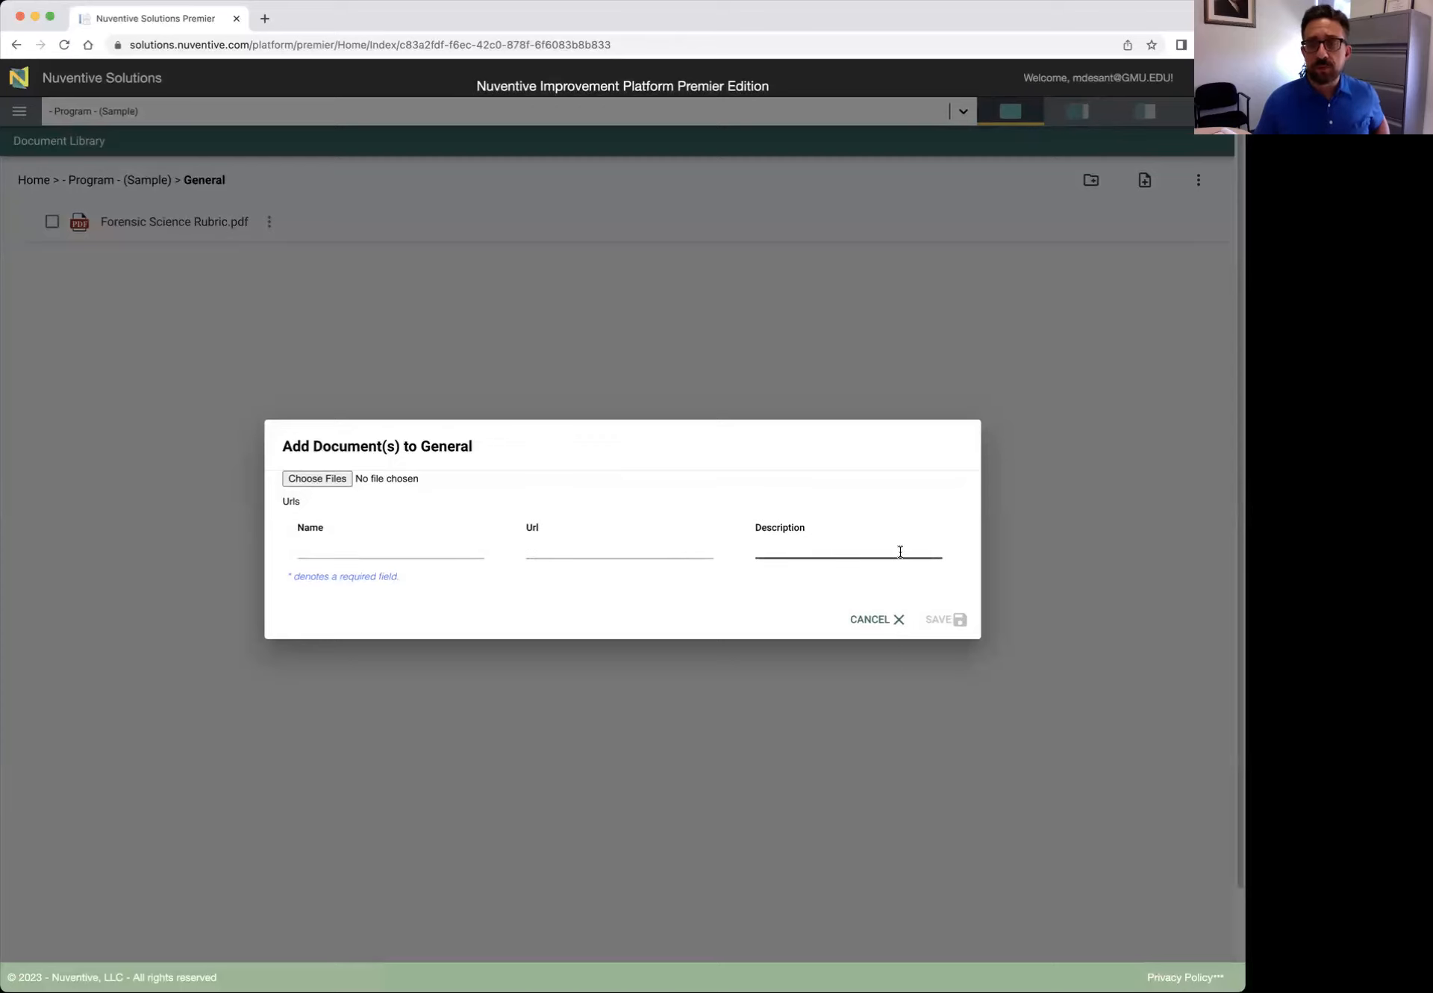
click(877, 629)
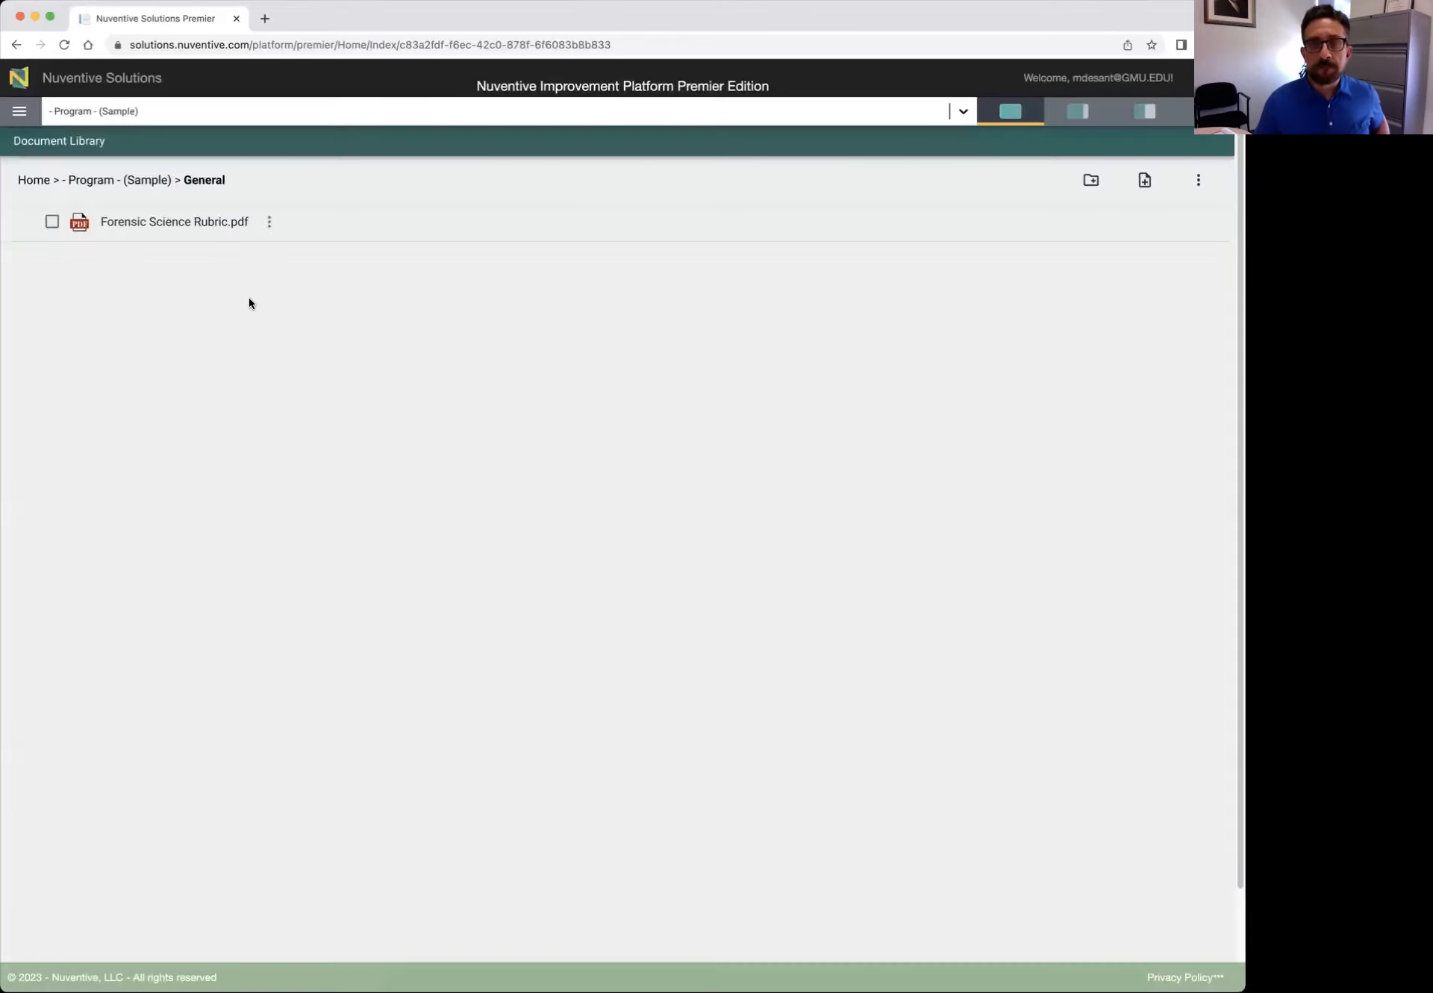
click(36, 180)
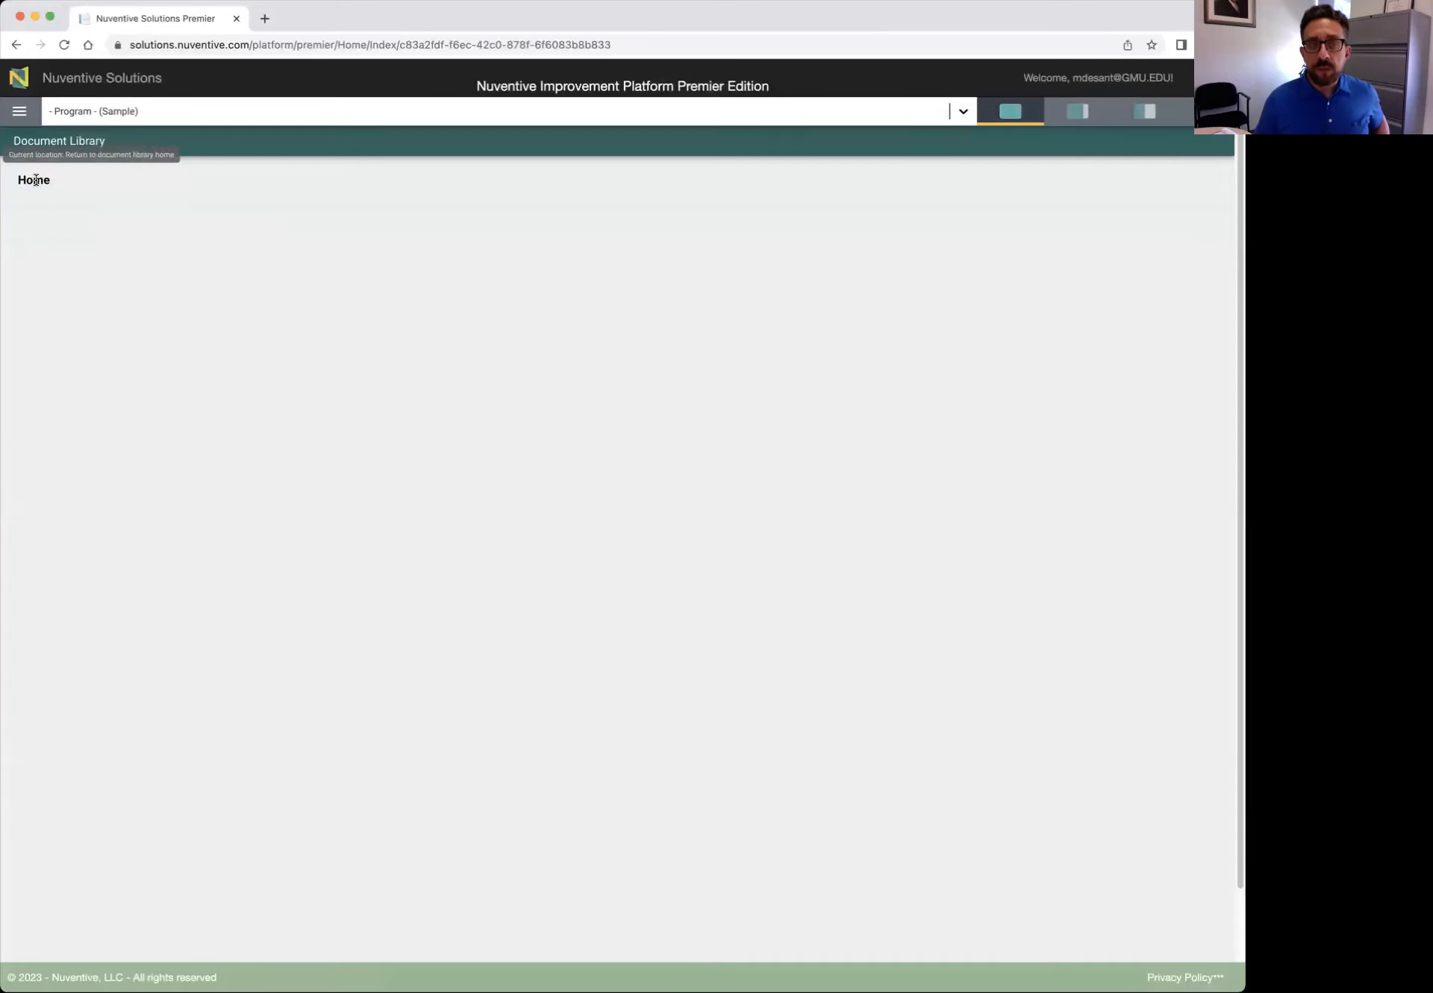
Go to Home to load the PowerBI Program Assessment dashboard
click(26, 112)
click(48, 153)
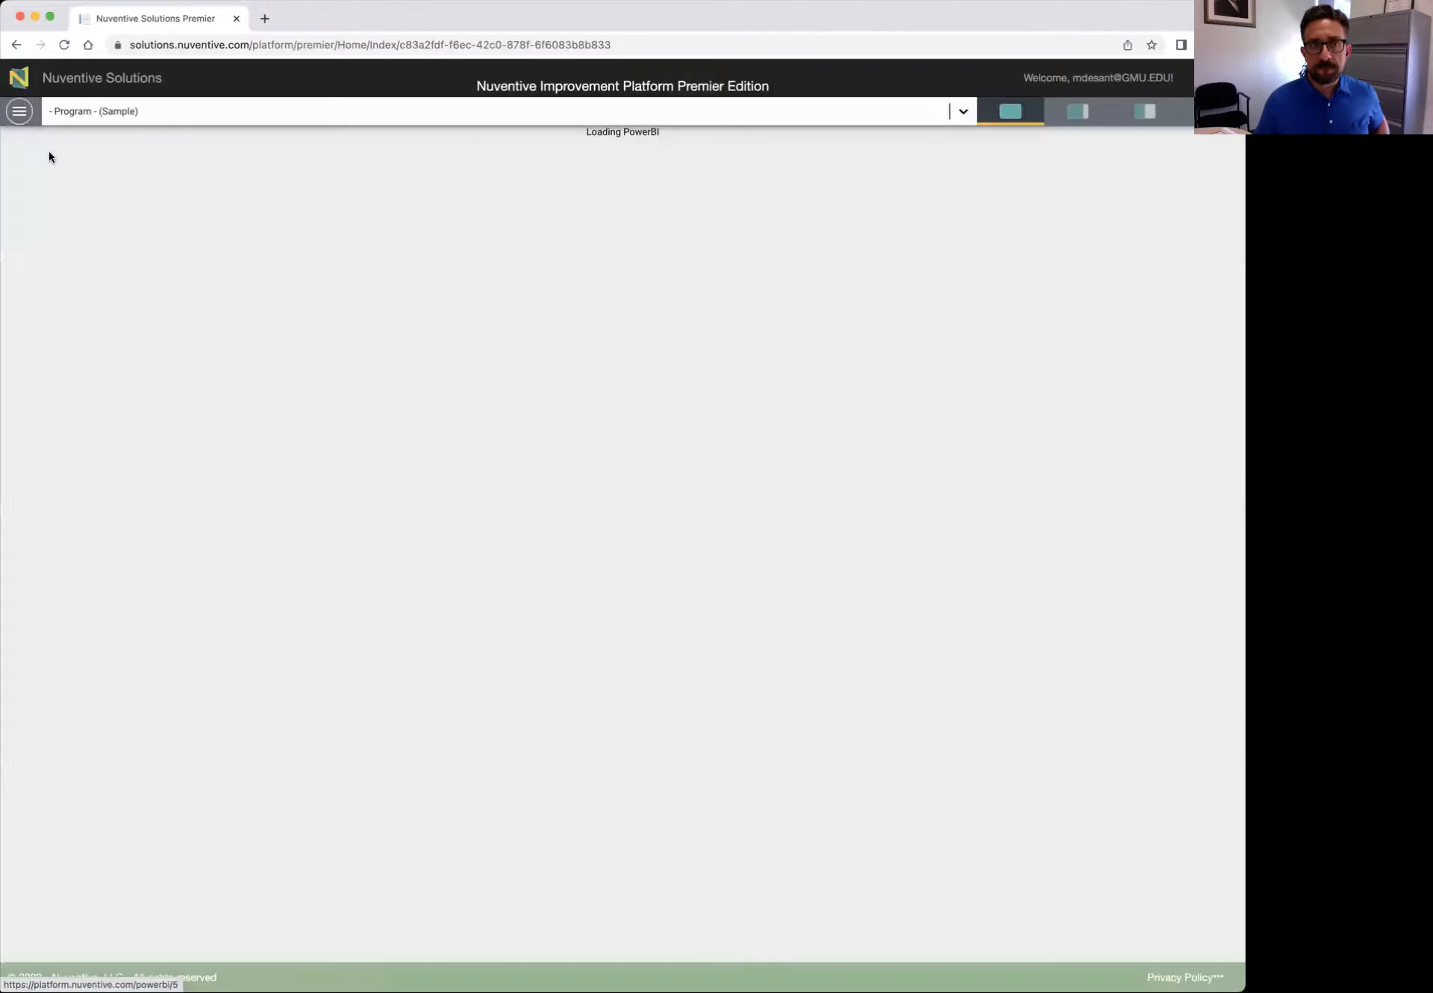